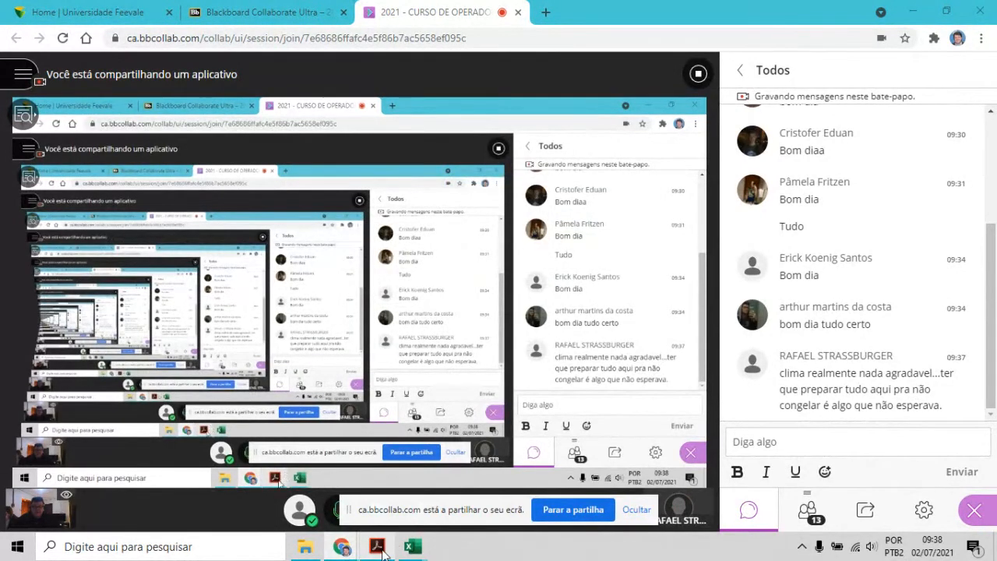
# - Show the E function slide in Acrobat Reader, and switch to the Exemplo E.xlsx workbook in Excel at 190% zoom
pyautogui.moveTo(413, 546)
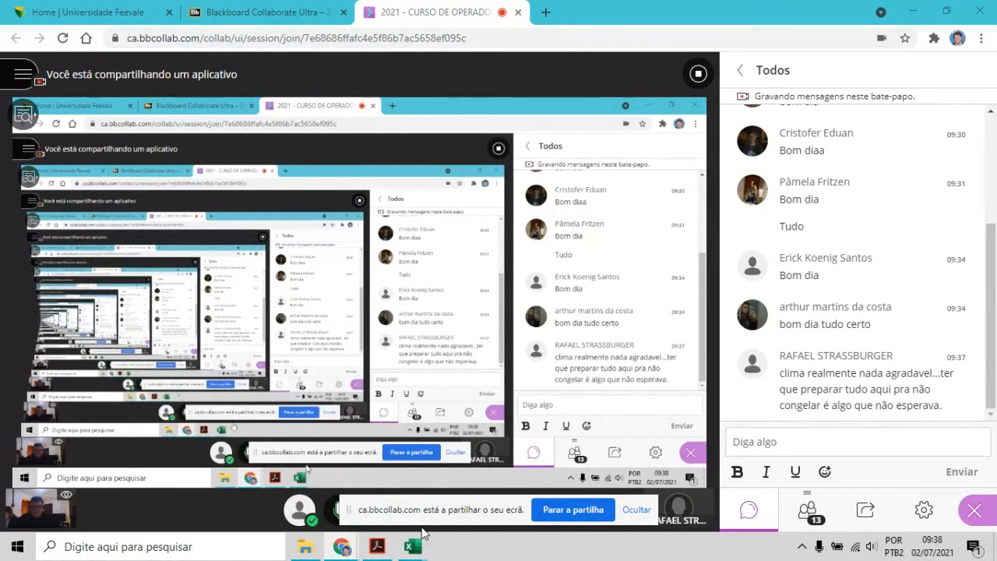
pyautogui.click(385, 551)
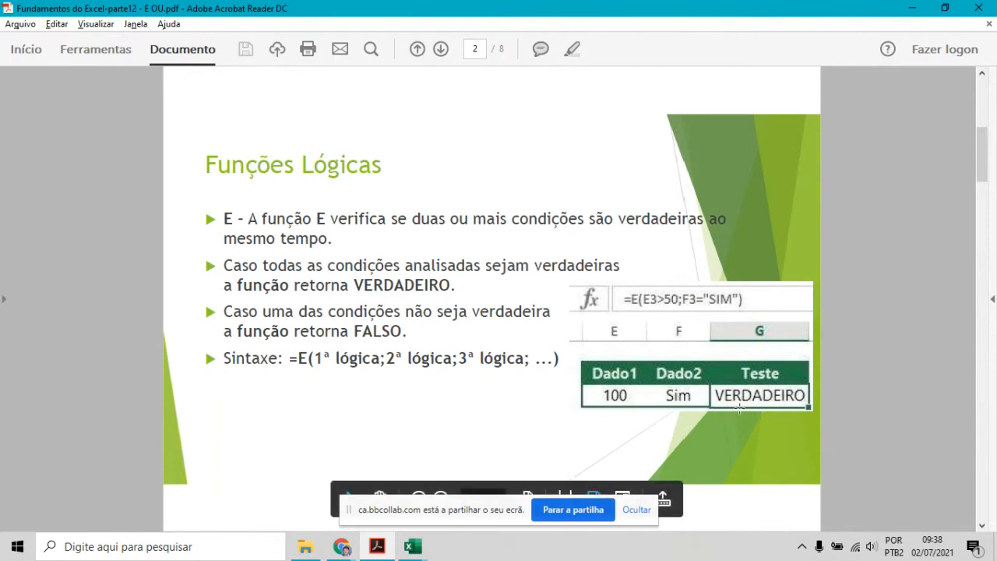
pyautogui.click(408, 553)
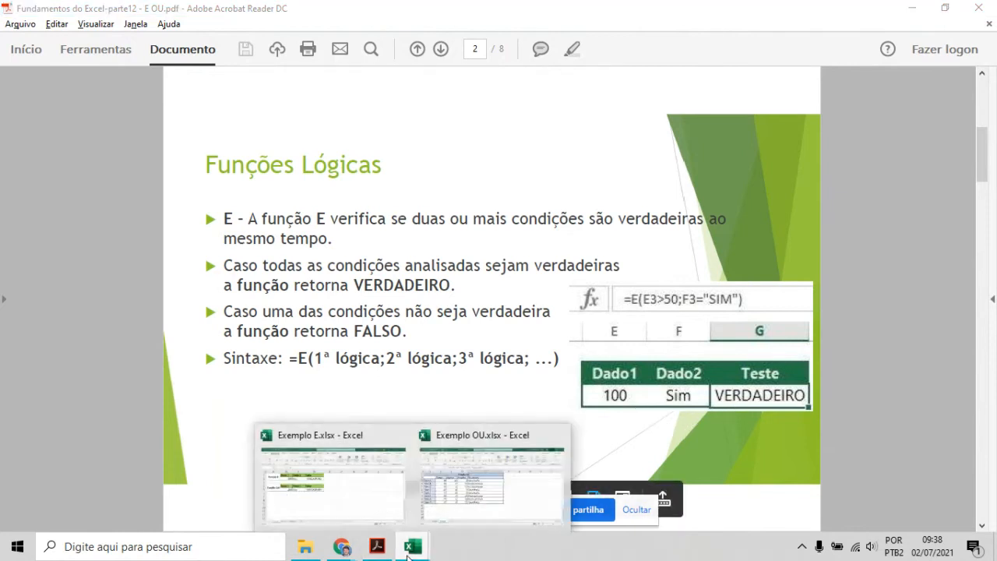
pyautogui.click(361, 480)
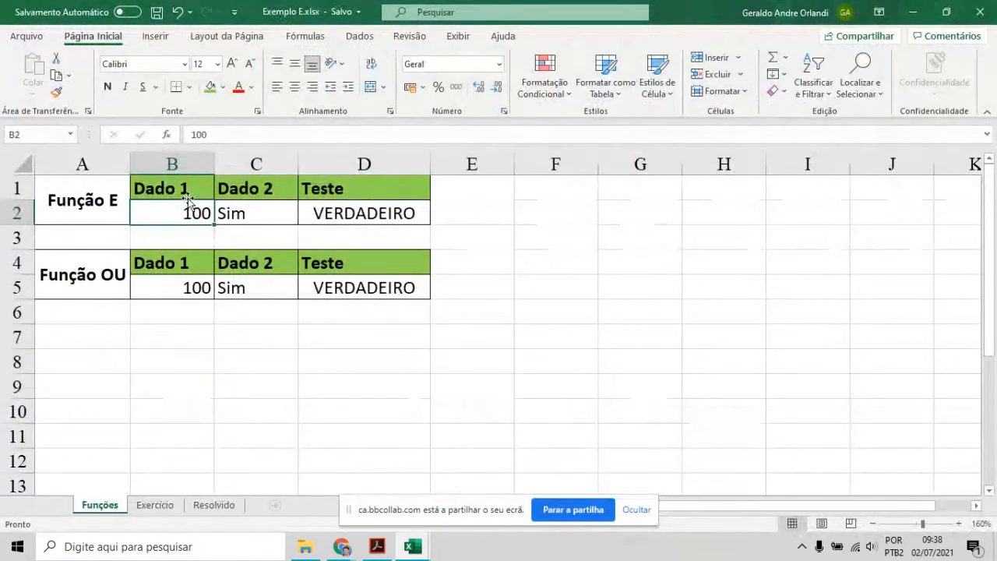
pyautogui.click(959, 525)
pyautogui.click(960, 524)
pyautogui.click(959, 524)
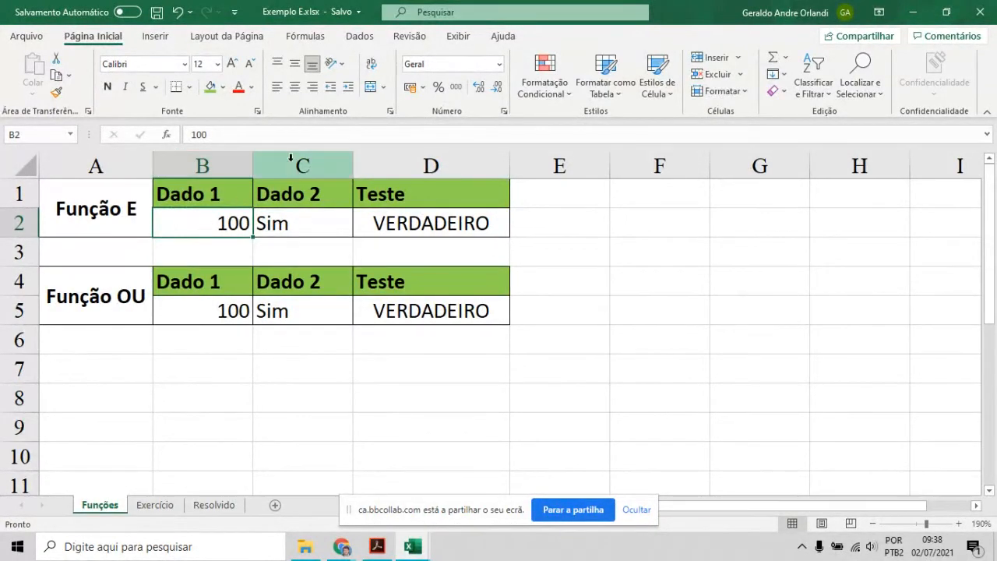
# - Examine the Dado 2 value in C2 and the E function formula in D2
pyautogui.click(292, 226)
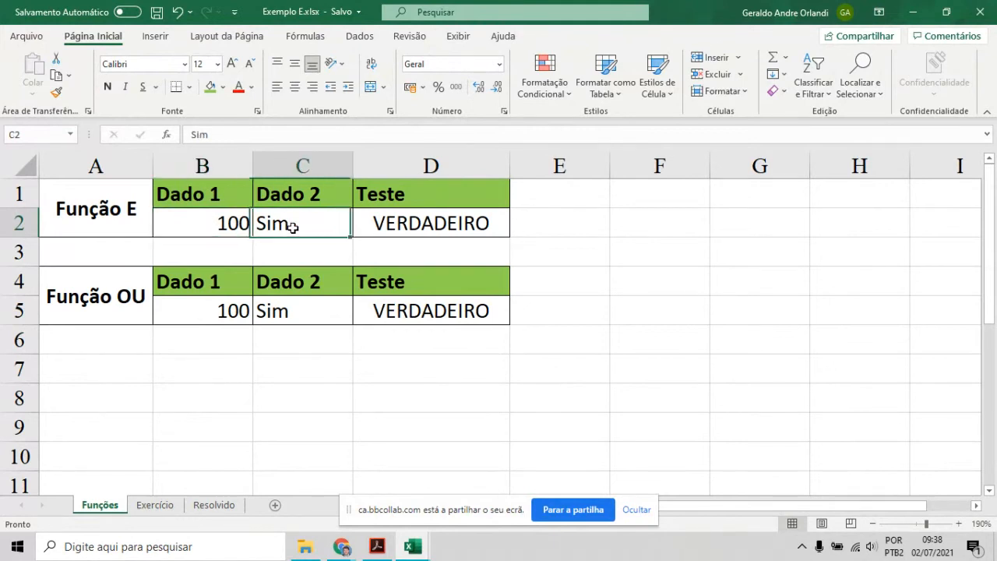
pyautogui.click(382, 224)
pyautogui.doubleClick(382, 224)
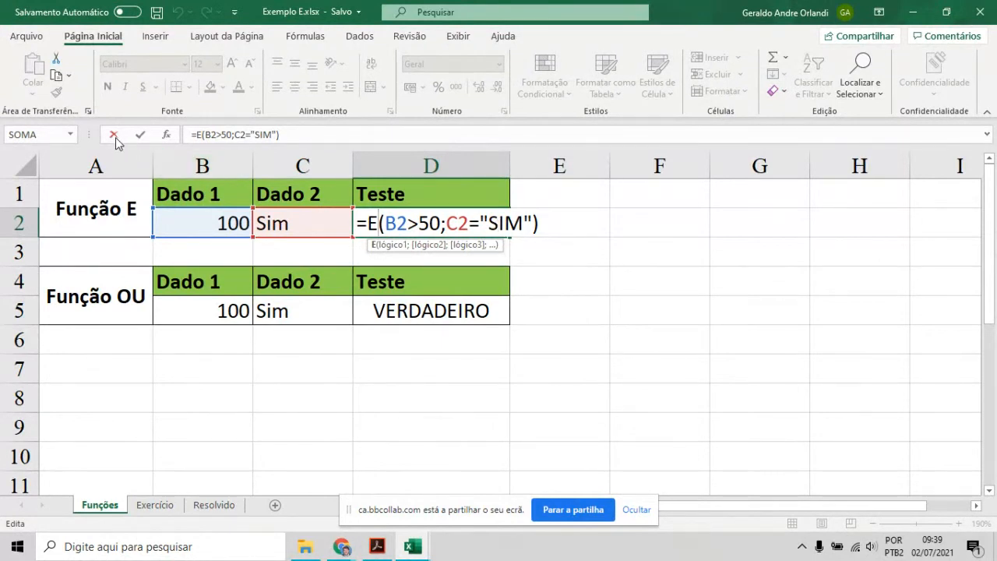
pyautogui.click(141, 135)
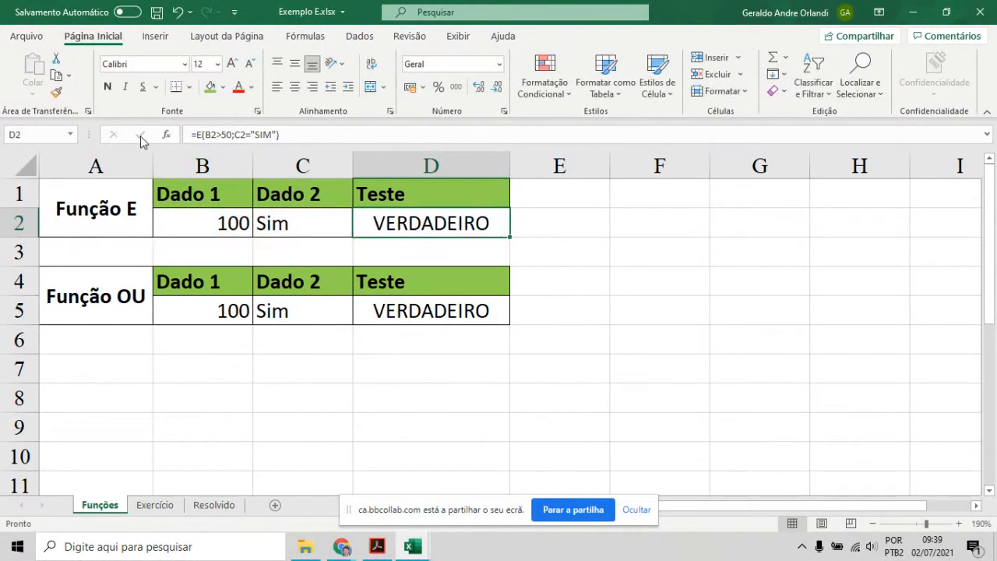
# - Set the Dado 1 value of the Função E example in cell B2 to 10
pyautogui.click(241, 224)
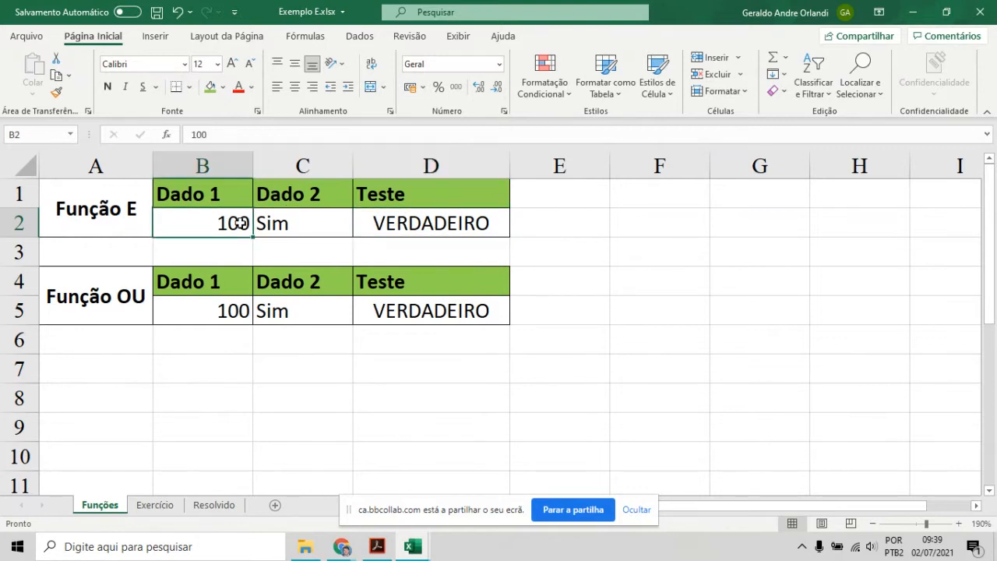
pyautogui.doubleClick(241, 223)
pyautogui.doubleClick(241, 224)
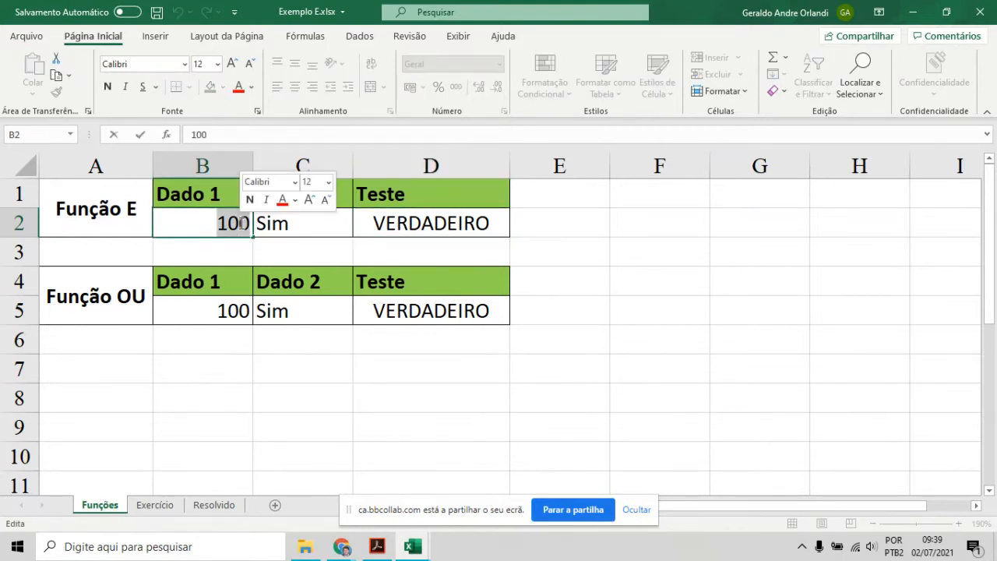
pyautogui.write('10')
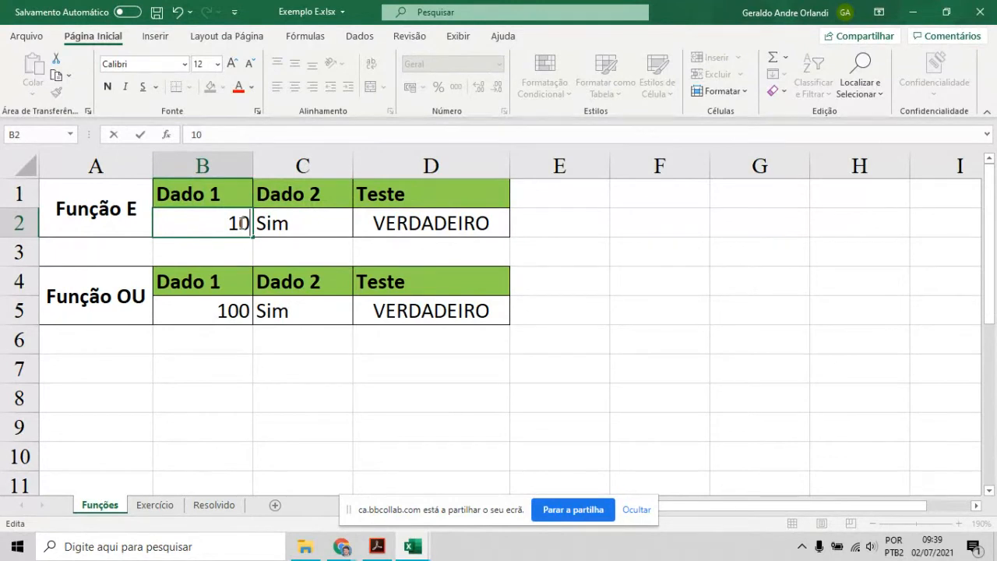
pyautogui.press('Return')
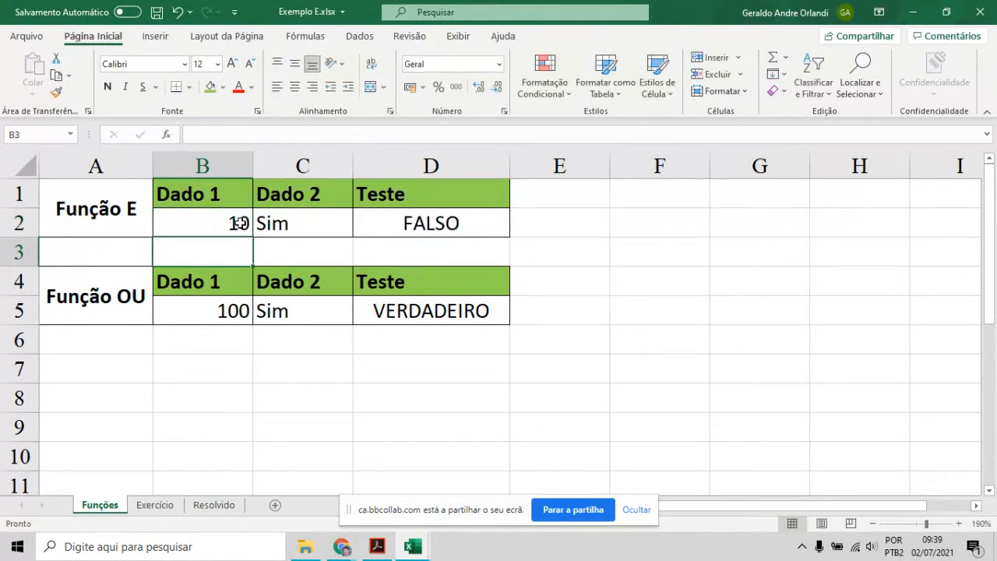
# - Inspect the E formula in D2 against the new Dado 1 value, keeping the formula as it is
pyautogui.click(392, 225)
pyautogui.doubleClick(392, 226)
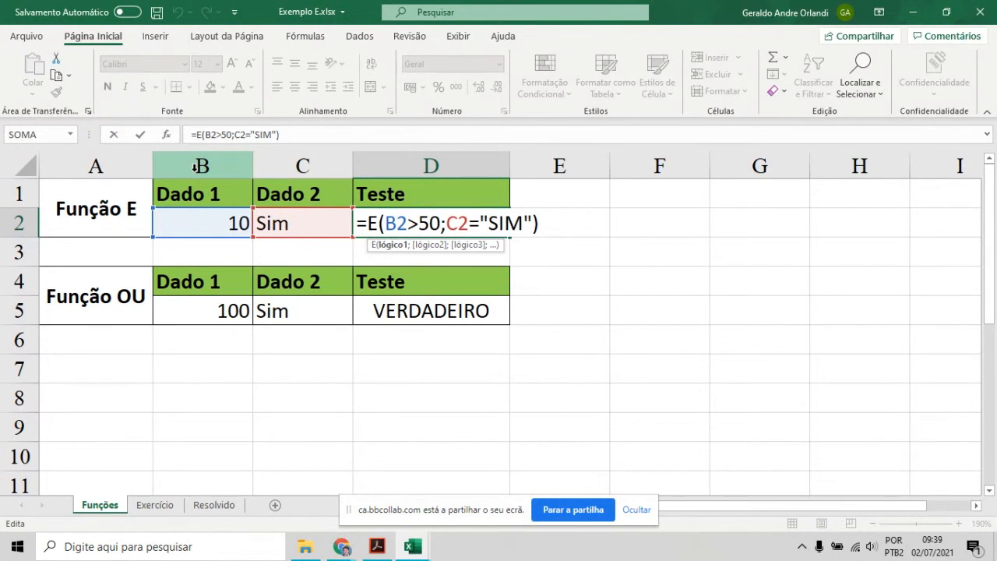
pyautogui.click(138, 136)
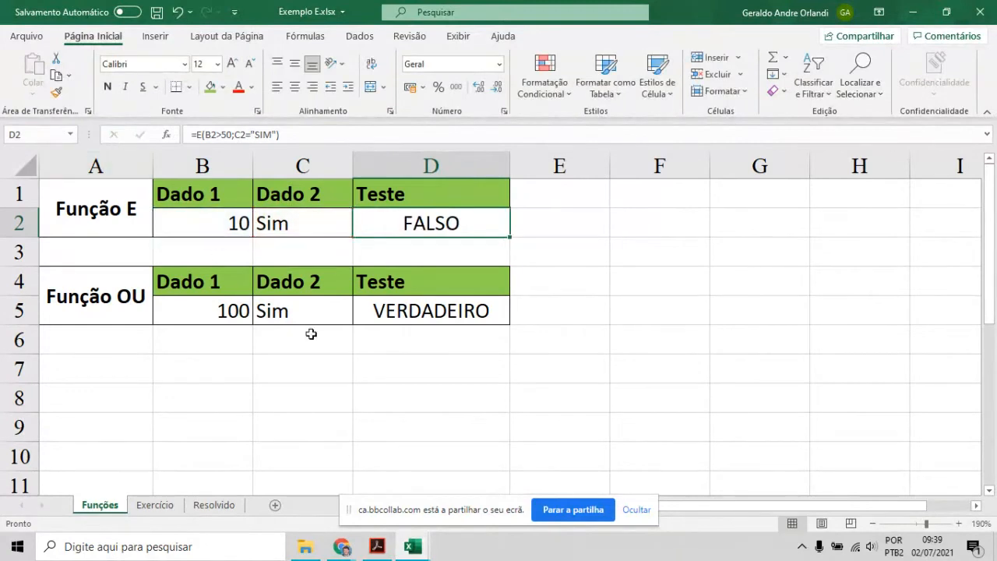
# - Switch through the PDF slides to the Blackboard Collaborate session in Chrome and show its participant list
pyautogui.click(380, 553)
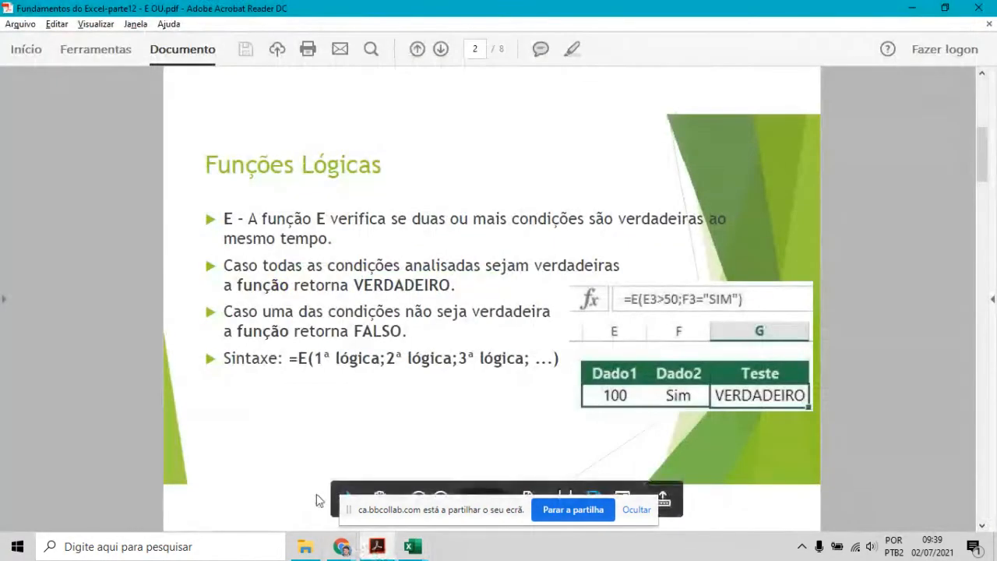
pyautogui.moveTo(343, 548)
pyautogui.click(188, 487)
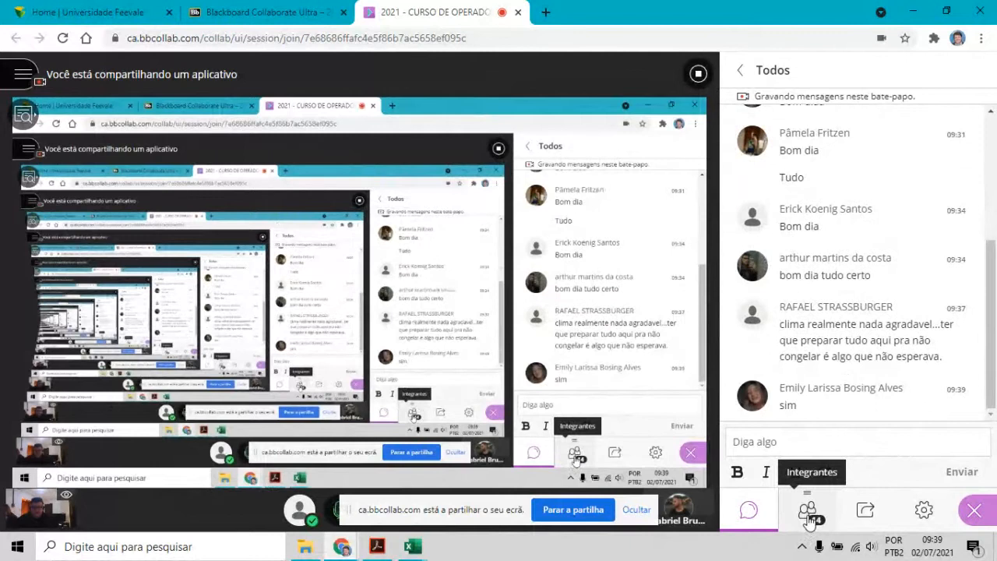
pyautogui.click(808, 517)
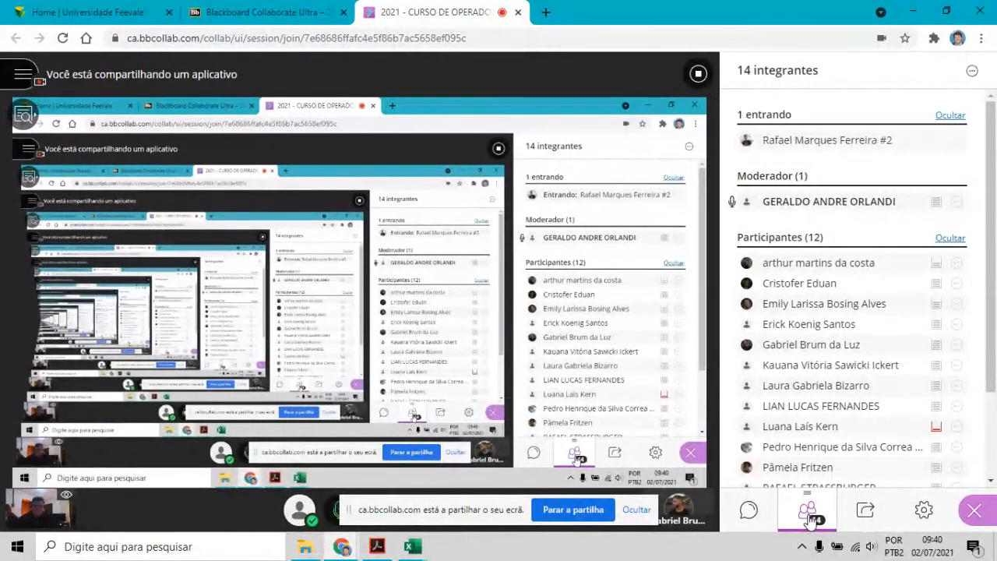
# - Show the OU function slide on page 3 of the PDF and inspect the OU formula in cell D5 of Exemplo E.xlsx
pyautogui.click(378, 548)
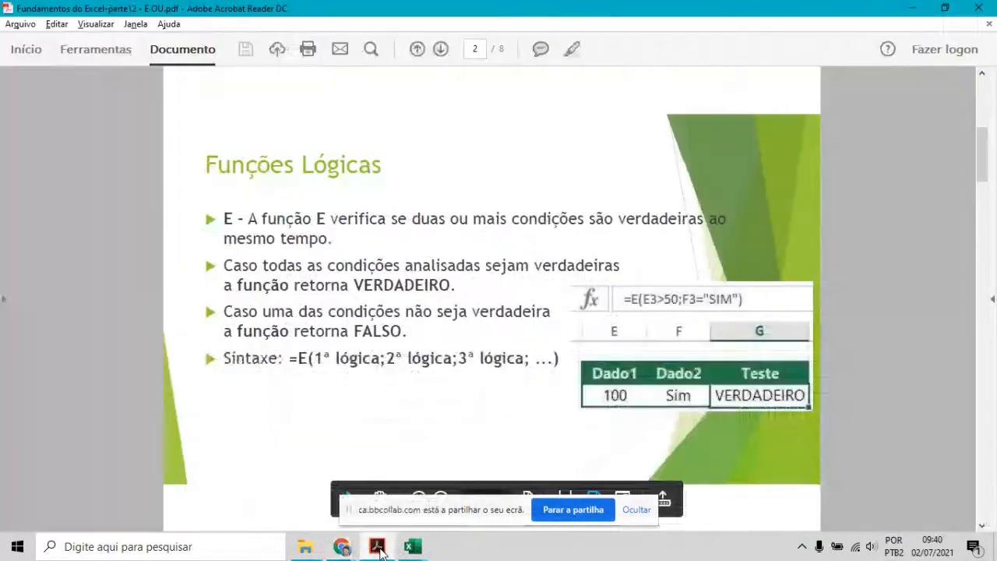
pyautogui.scroll(-1, 988, 471)
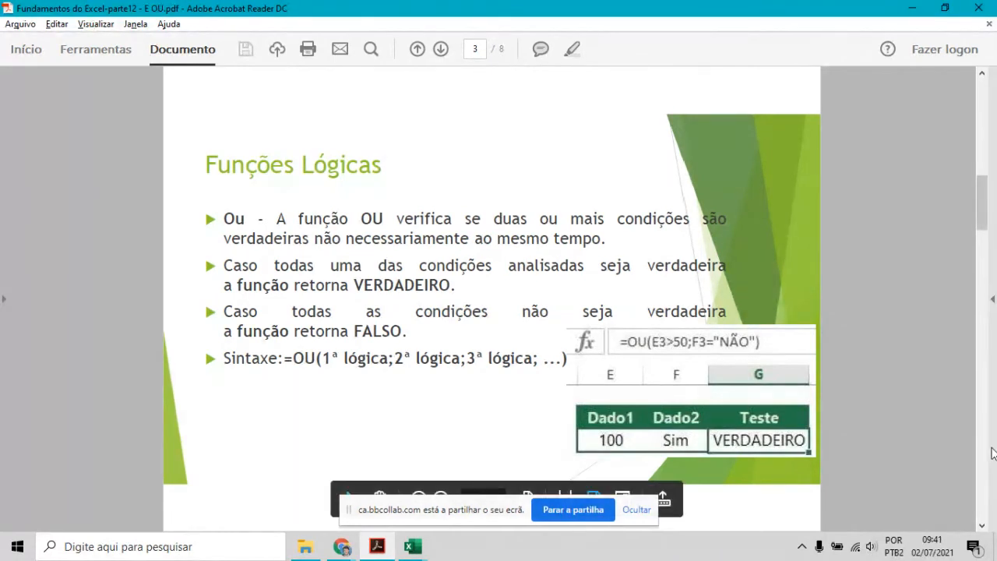
pyautogui.click(414, 548)
pyautogui.click(350, 498)
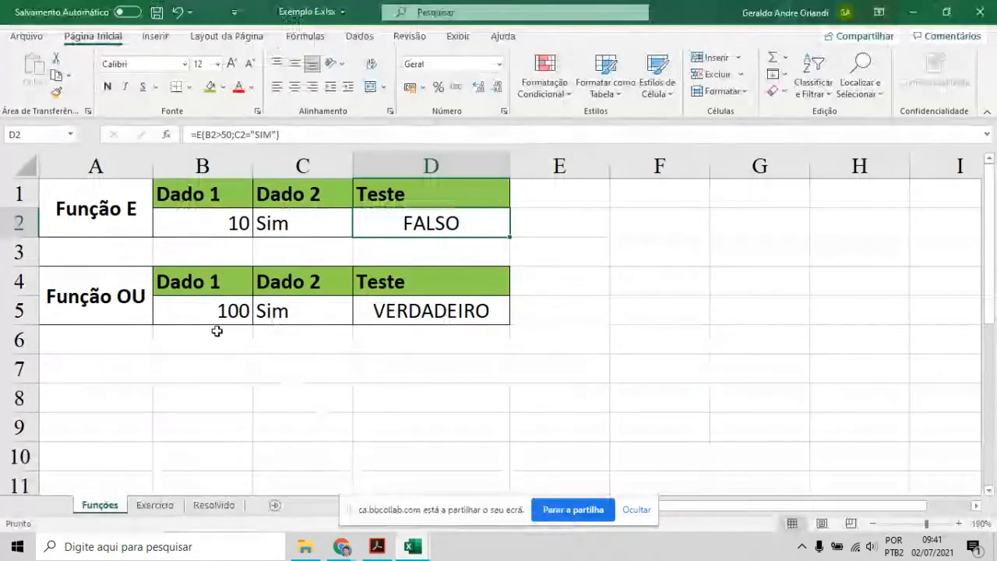
pyautogui.click(210, 318)
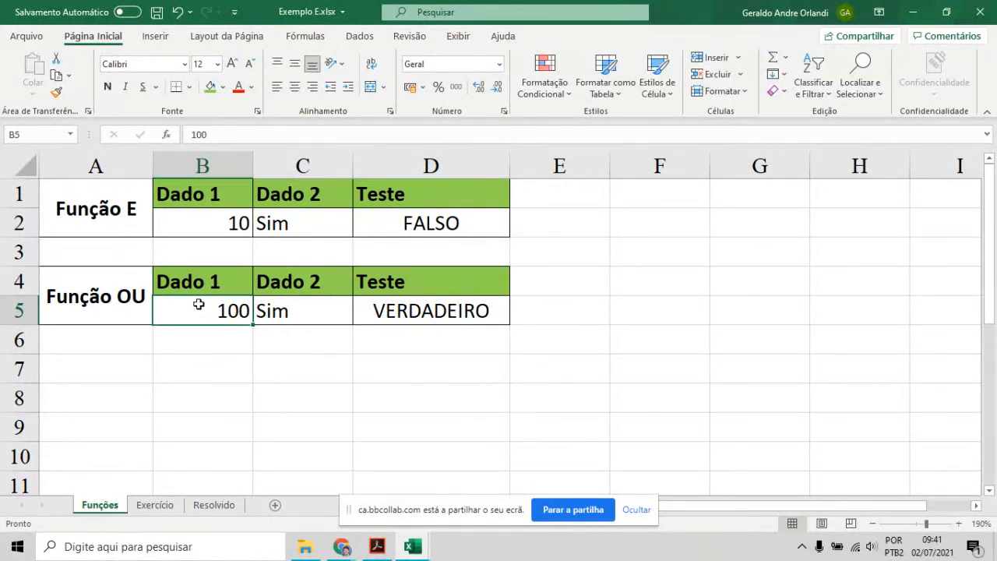
pyautogui.doubleClick(405, 311)
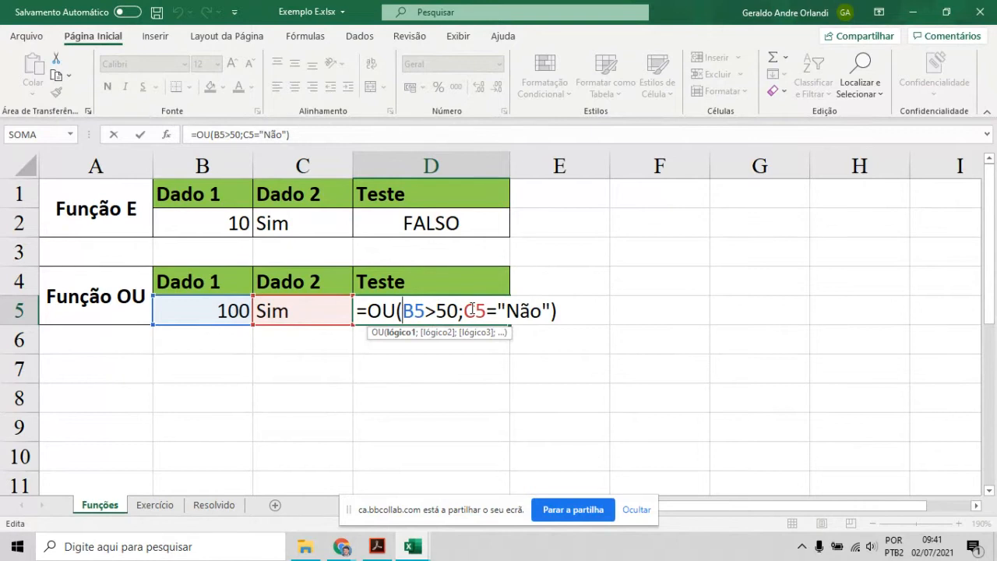
pyautogui.click(421, 358)
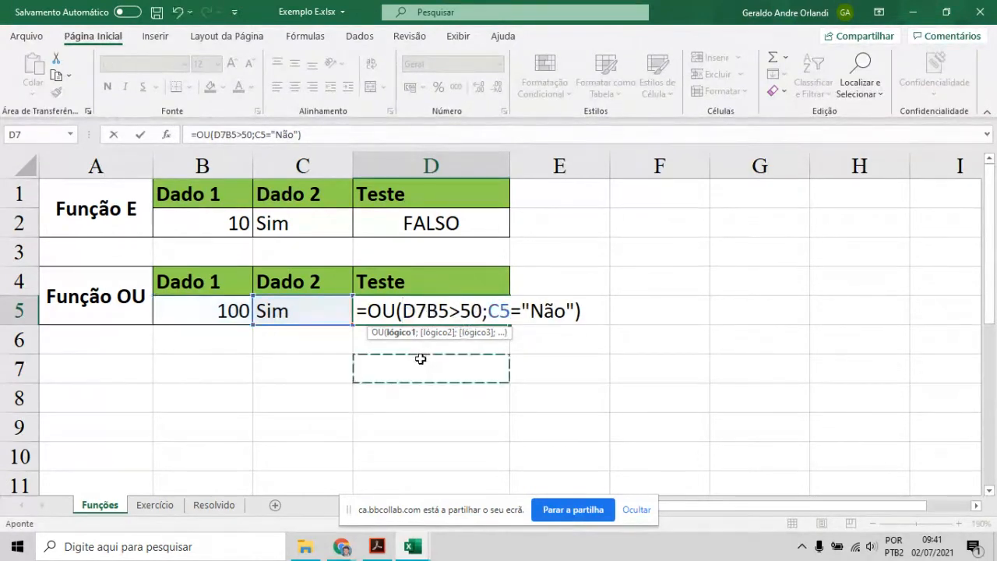
pyautogui.click(113, 135)
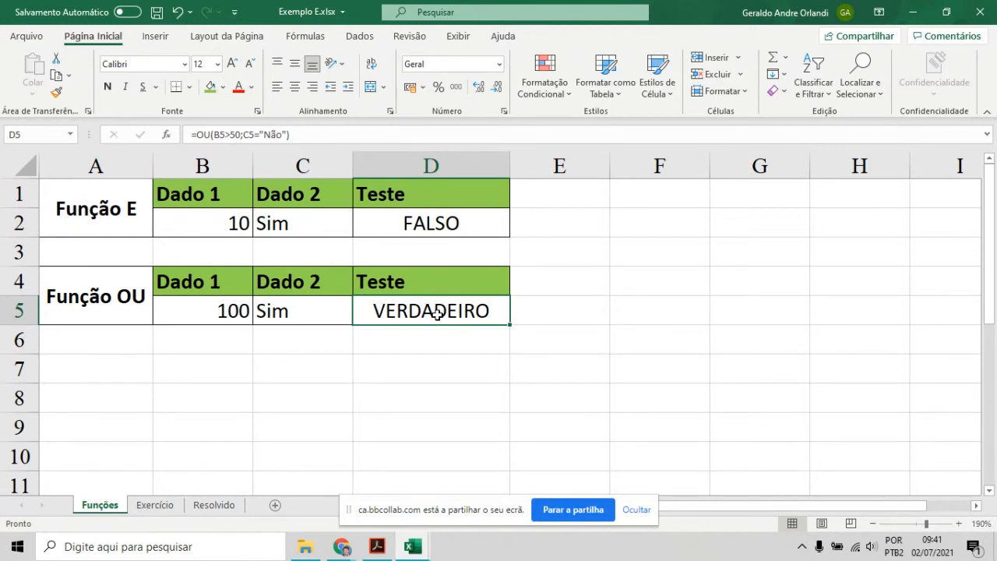
# - Advance the PDF to the Exercício slide on page 4, and lower the participant's raised hand in the Collaborate session in Chrome
pyautogui.click(376, 547)
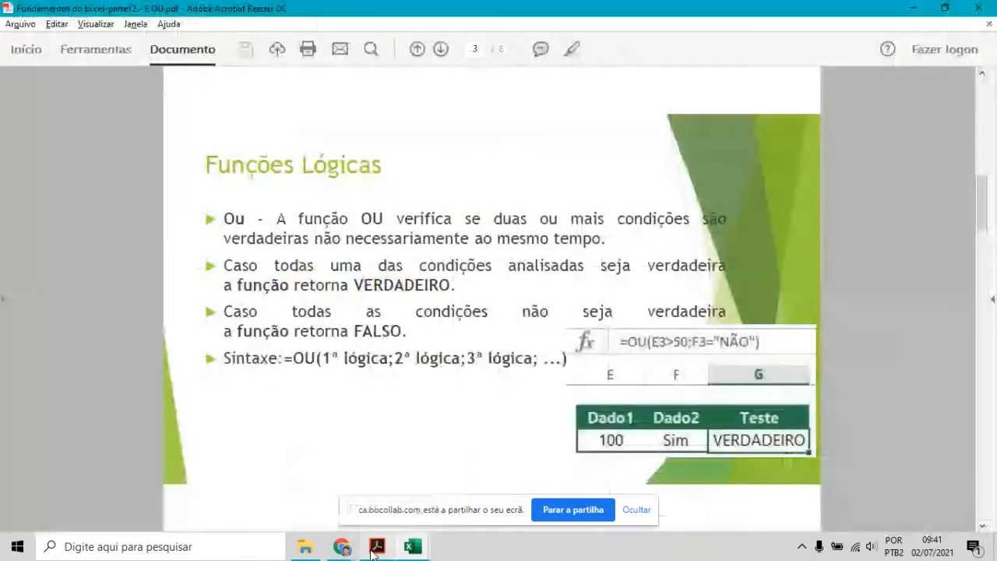
pyautogui.click(983, 493)
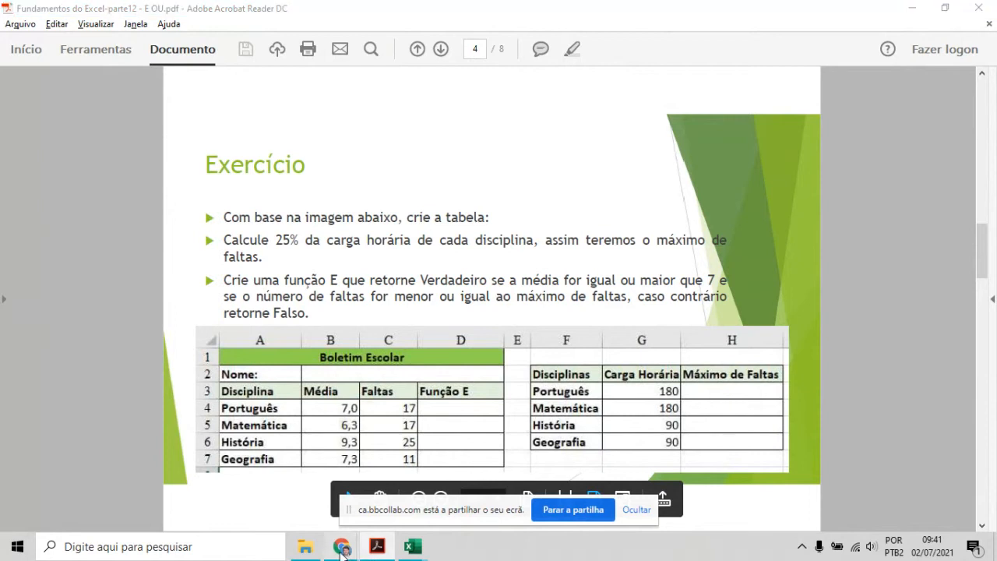
pyautogui.click(167, 487)
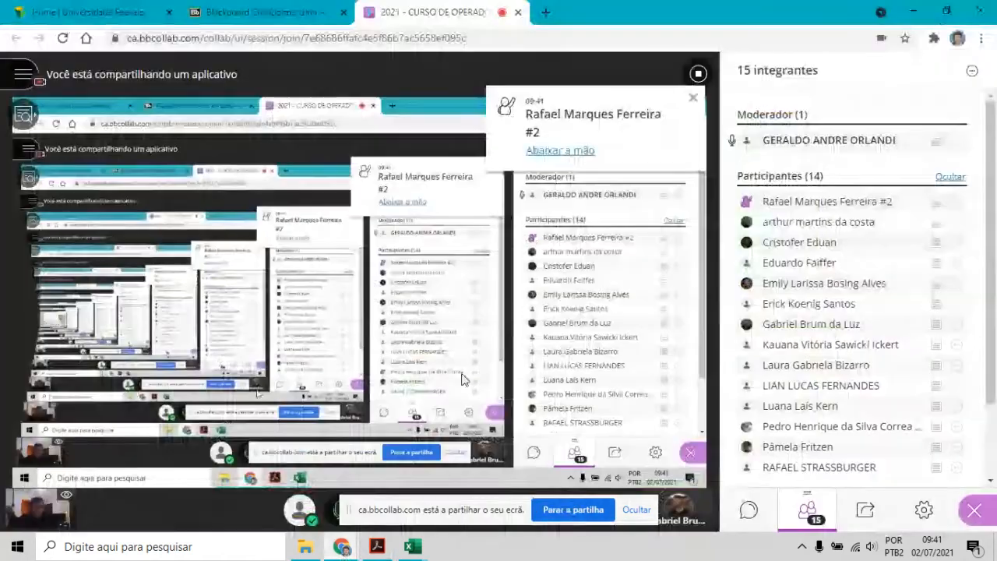
pyautogui.click(576, 154)
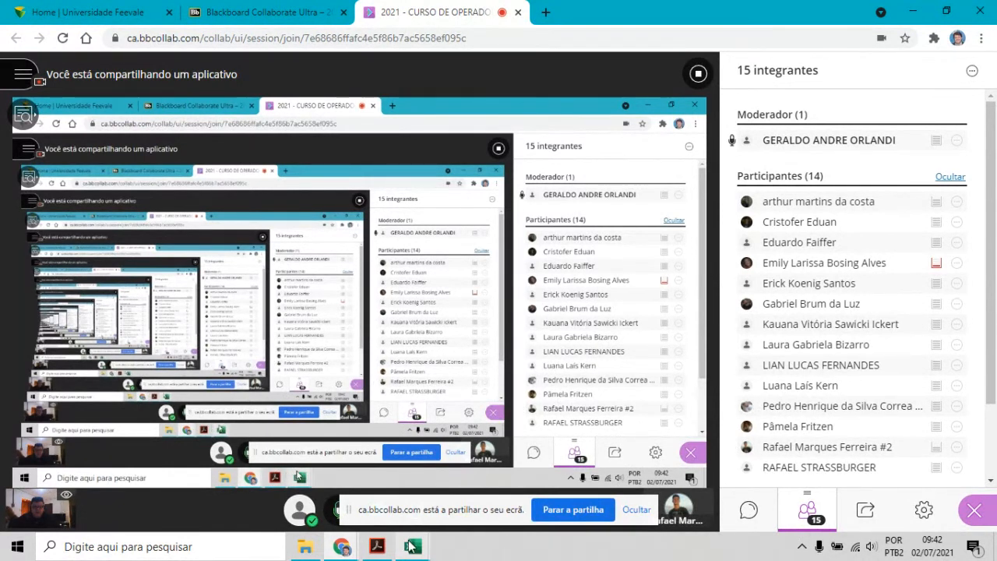
# - Switch to Exemplo E.xlsx in Excel and set the Função E example's Dado 1 value in B2 to 100
pyautogui.moveTo(410, 546)
pyautogui.click(356, 490)
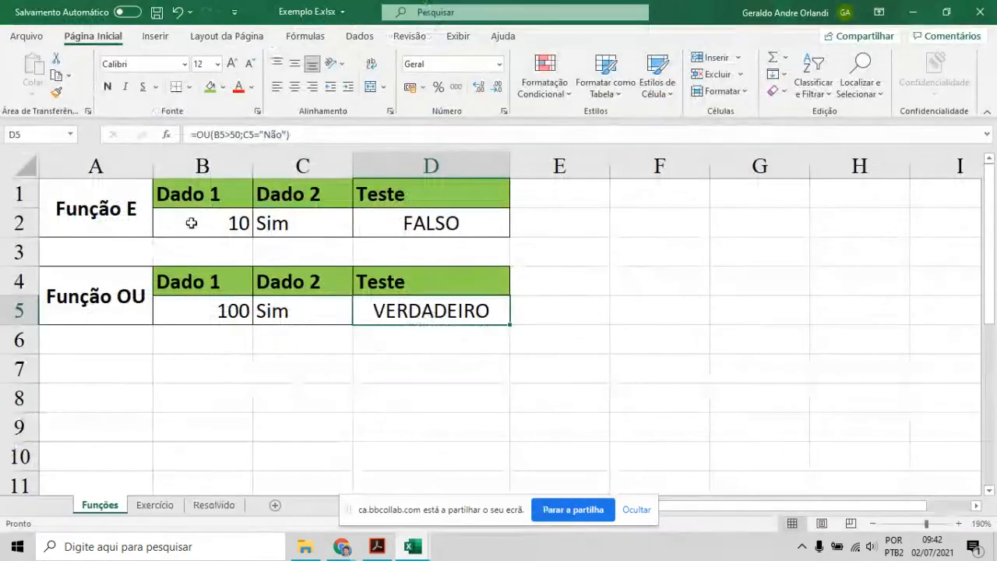
pyautogui.click(191, 223)
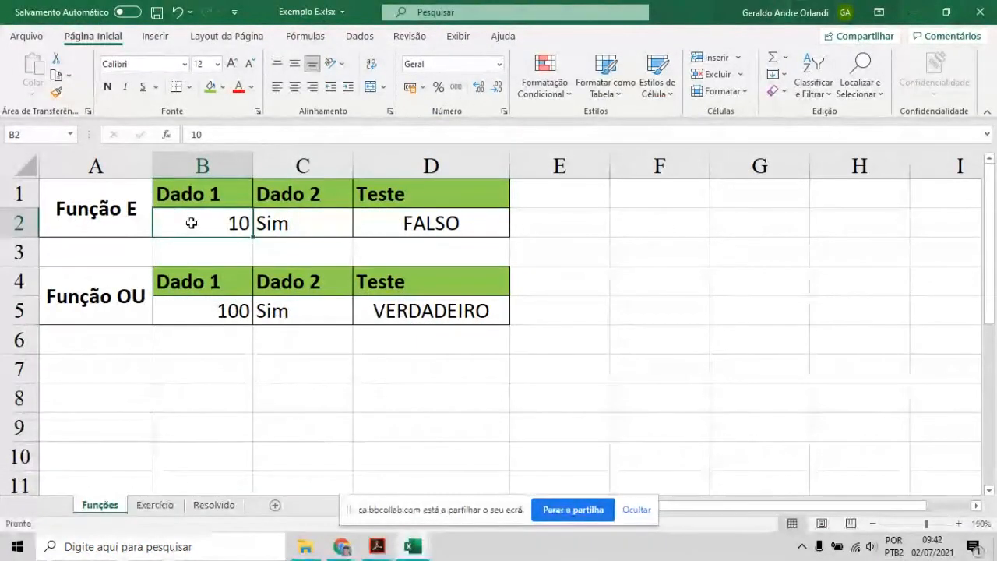
pyautogui.write('100')
pyautogui.press('Return')
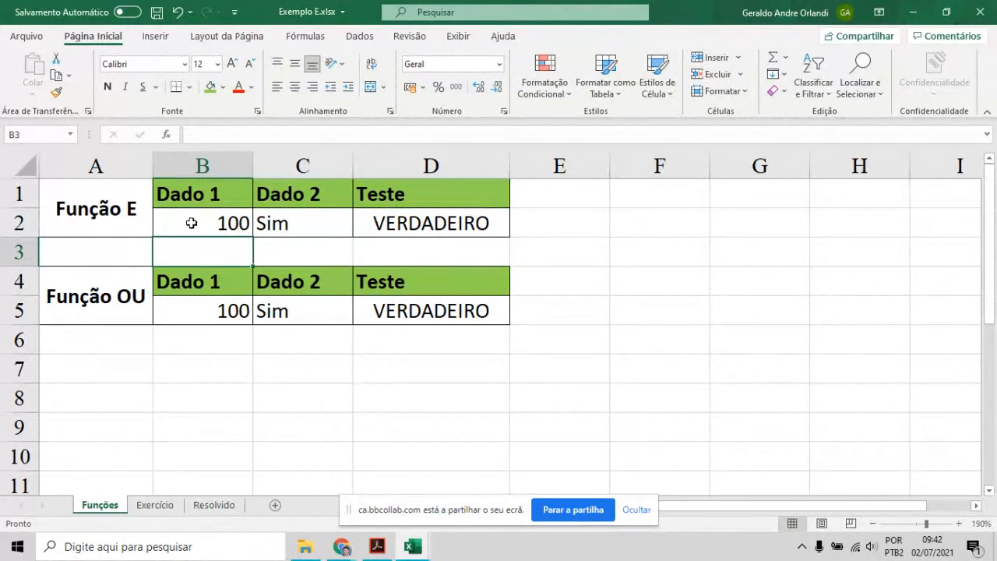
# - Review the two conditions of the E formula in D2 and leave the formula unmodified
pyautogui.click(190, 223)
pyautogui.doubleClick(379, 223)
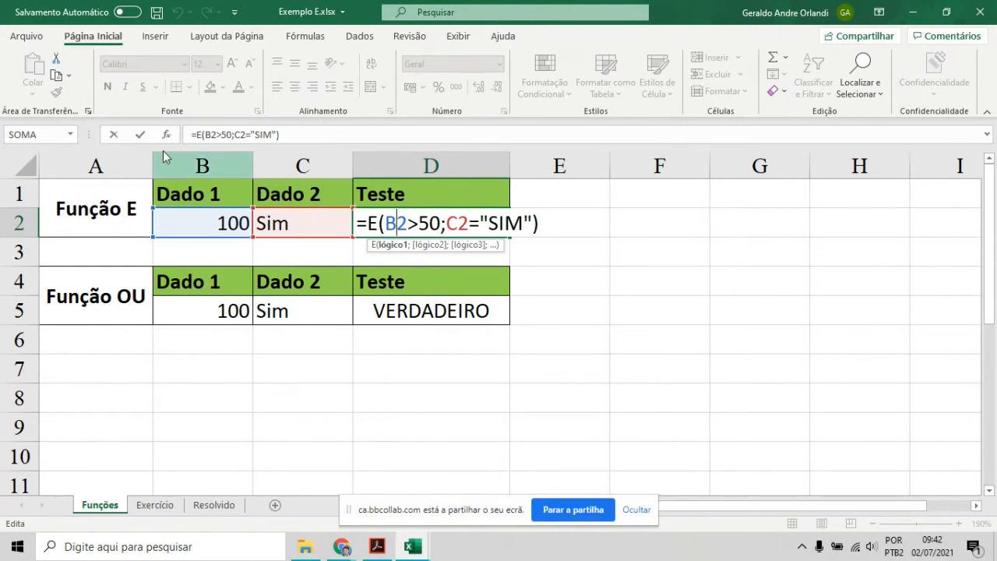
pyautogui.click(140, 135)
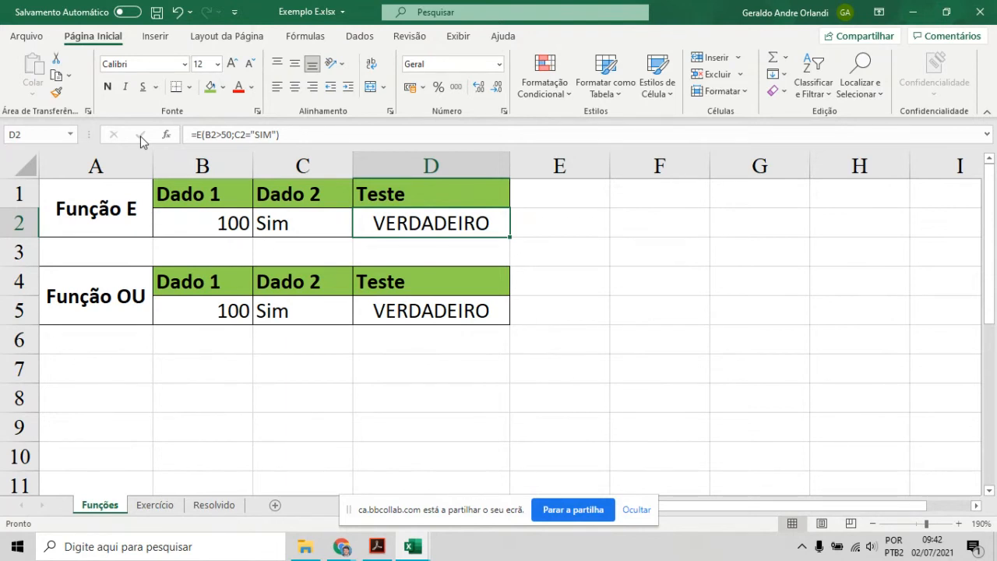
# - Replace the Dado 1 value in cell B2 with 10 to test the E function's first condition
pyautogui.doubleClick(220, 223)
pyautogui.doubleClick(221, 223)
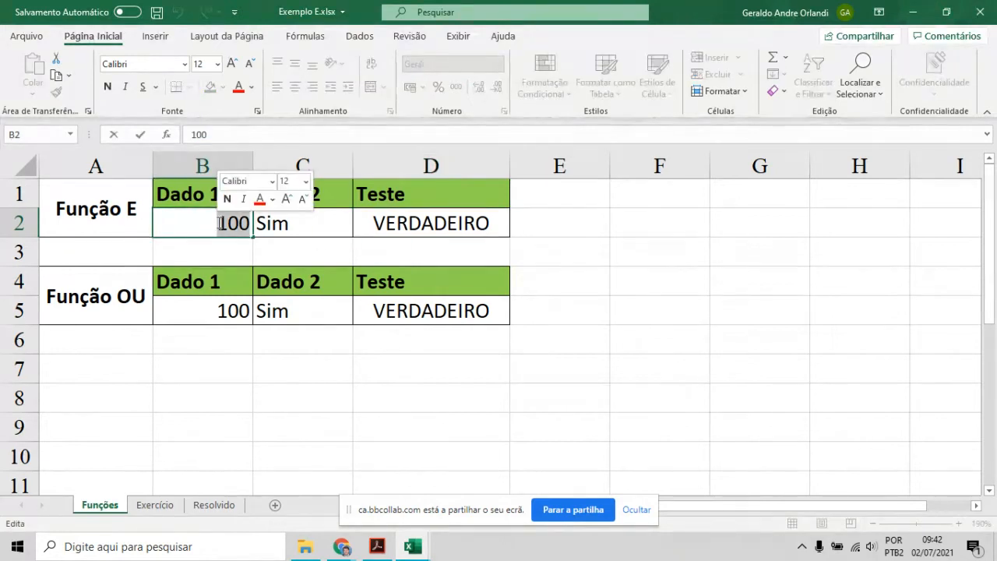
pyautogui.write('10')
pyautogui.press('Return')
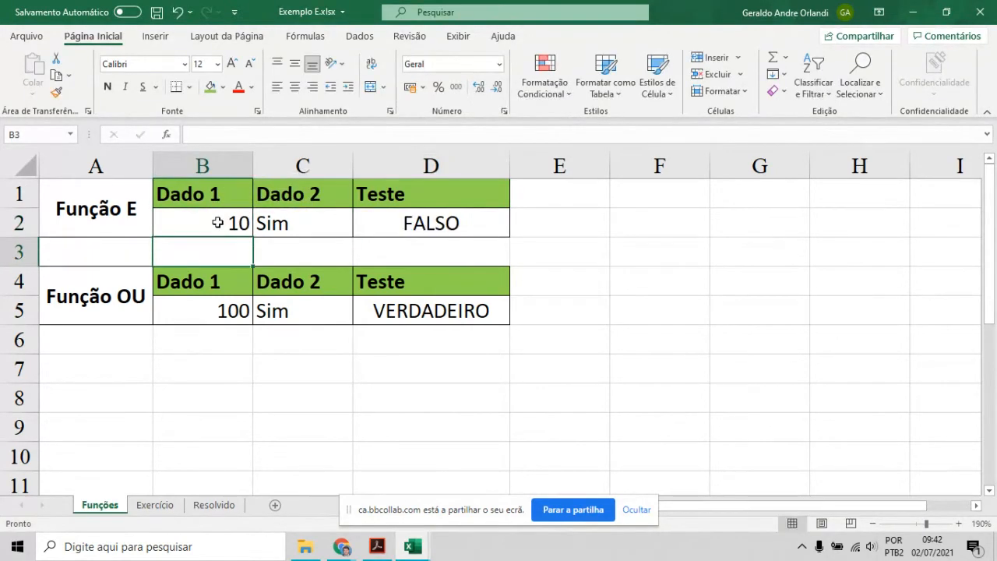
# - Review the E formula in D2 without modifying it, and set the Dado 1 value in B2 to 100
pyautogui.doubleClick(431, 223)
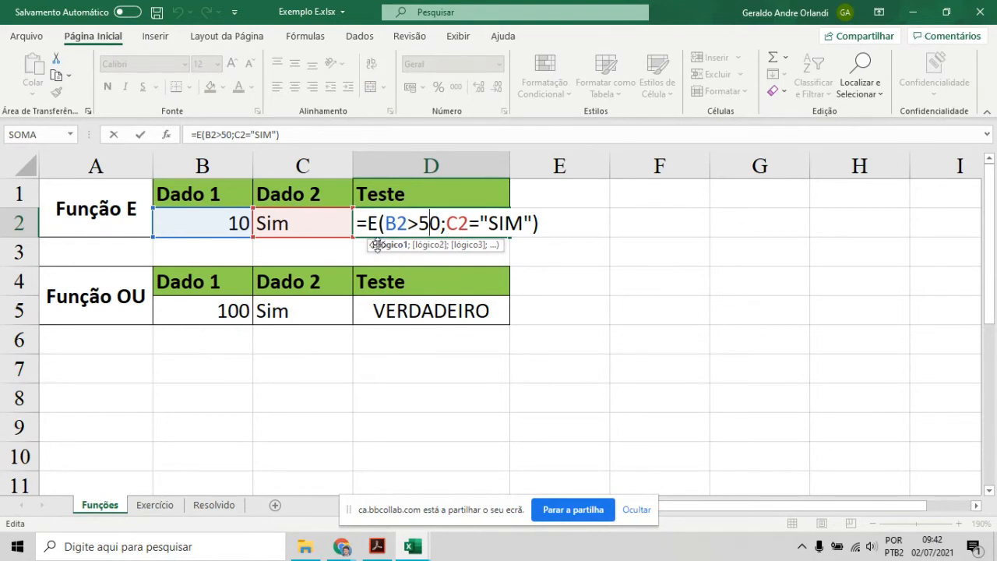
pyautogui.click(140, 135)
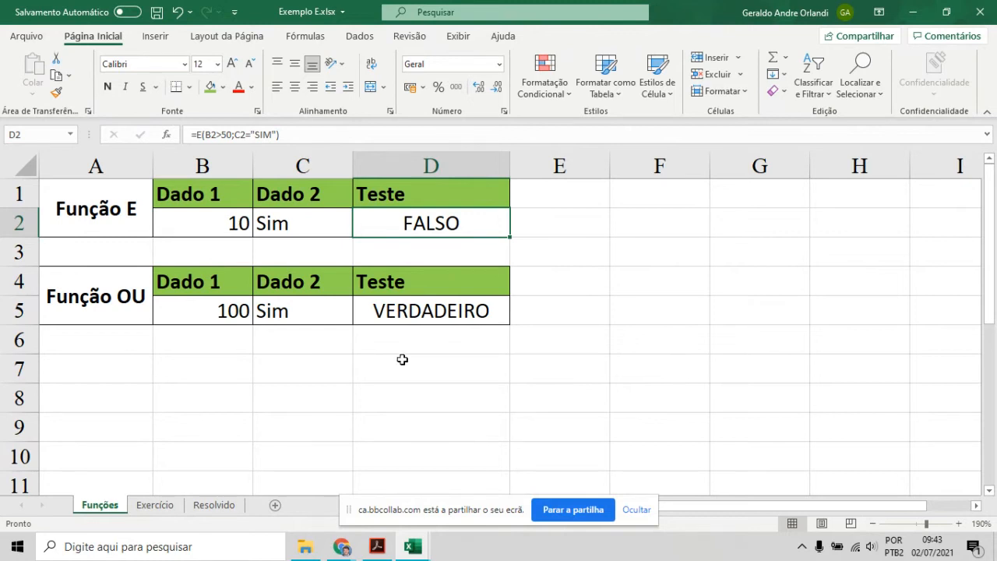
pyautogui.click(219, 226)
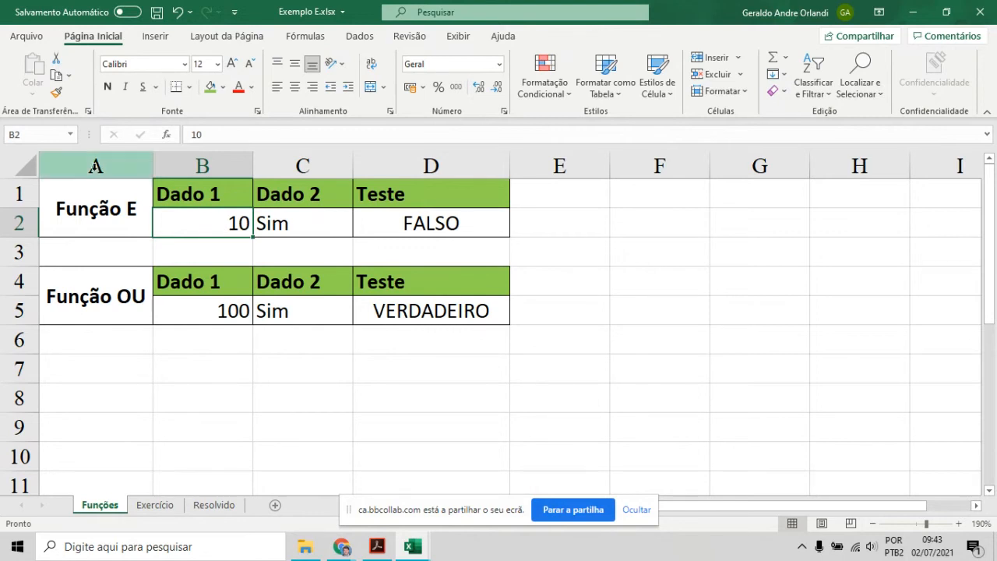
pyautogui.press('F2')
pyautogui.write('0')
pyautogui.press('Return')
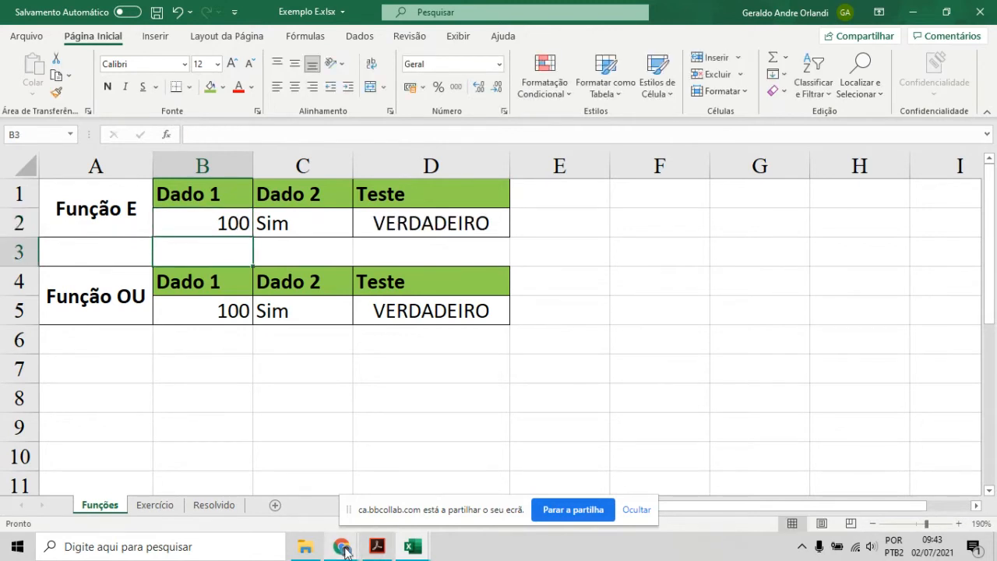
# - Consult the Exercício slide on page 4 of the PDF in Acrobat Reader, and open the Exercício sheet of Exemplo E.xlsx in Excel
pyautogui.click(380, 548)
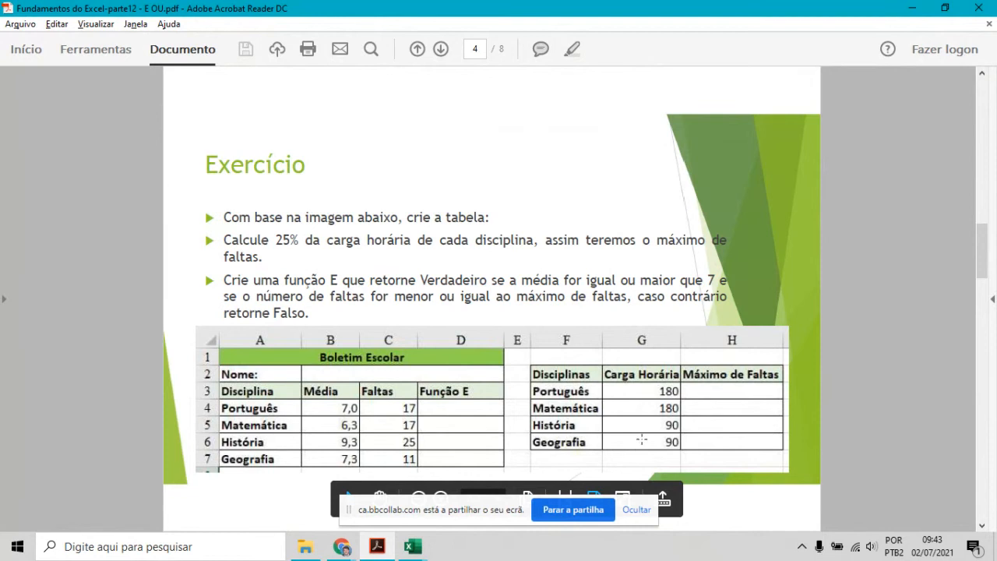
pyautogui.click(983, 527)
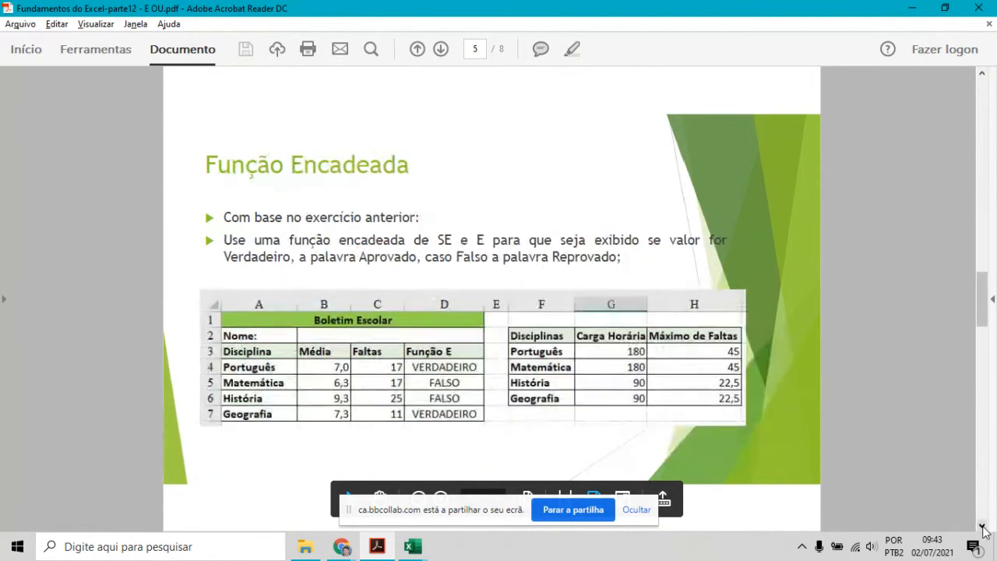
pyautogui.click(985, 219)
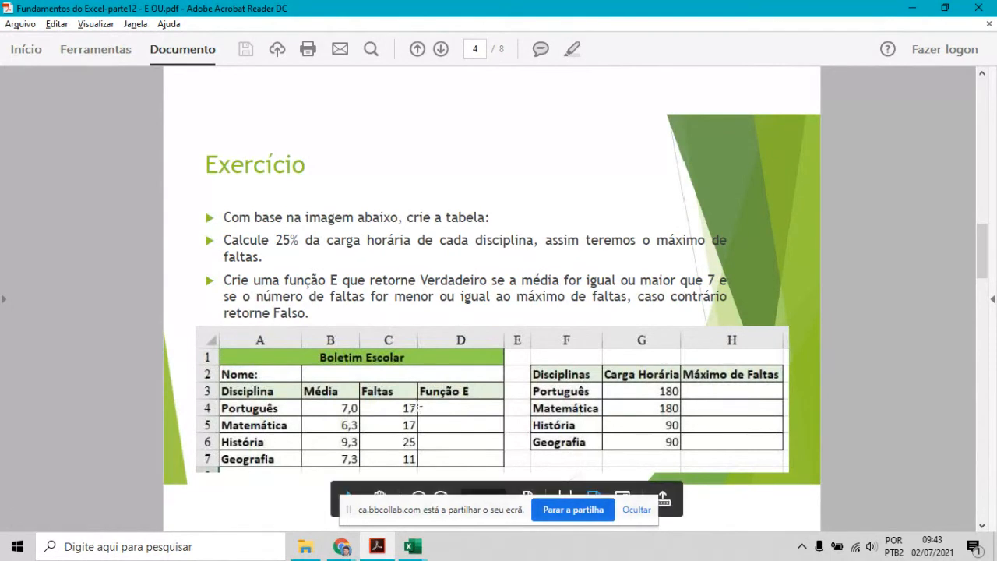
pyautogui.click(411, 548)
pyautogui.click(335, 477)
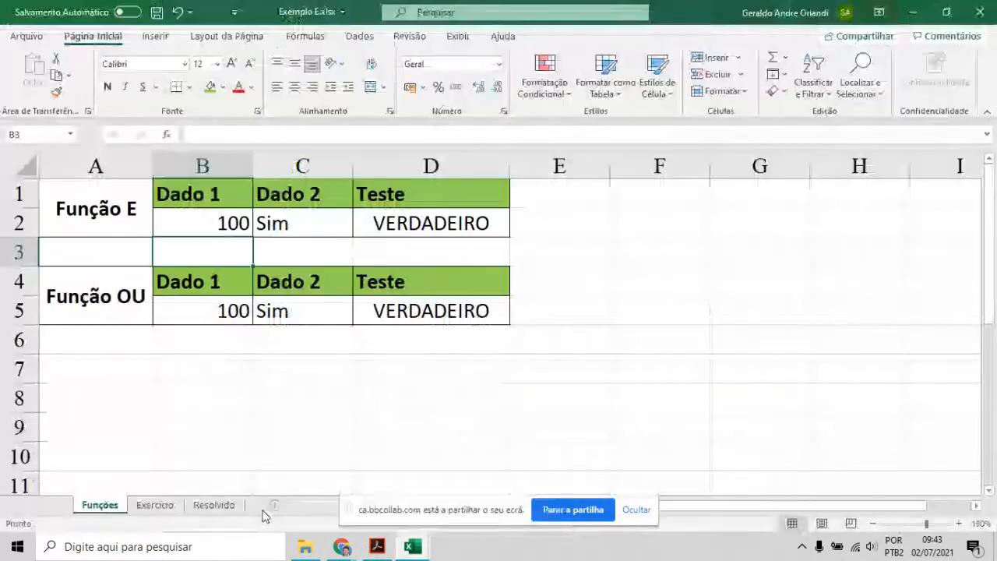
pyautogui.click(155, 505)
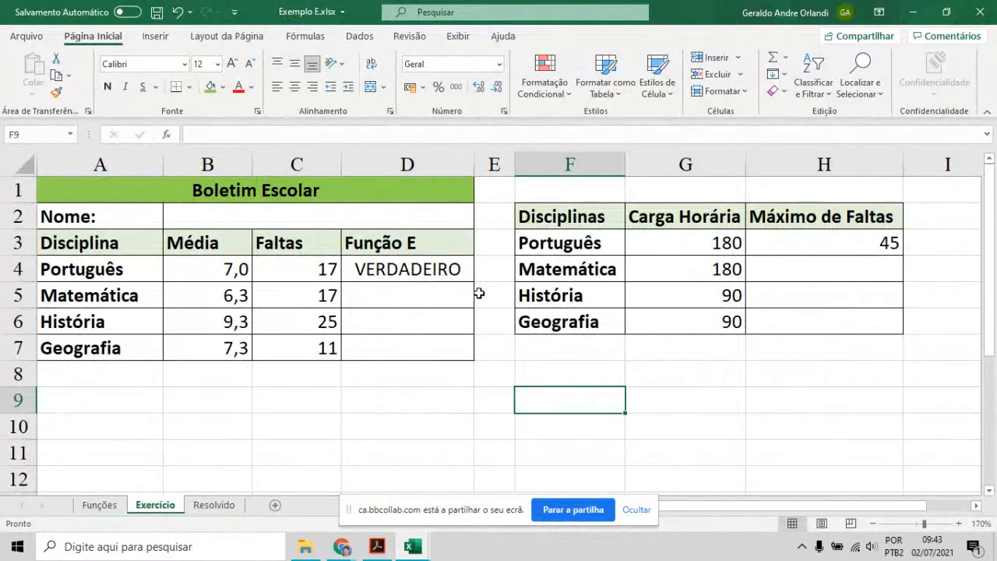
# - Reread the exercise instructions on the PDF's Exercício slide and return to Exemplo E.xlsx in Excel
pyautogui.hotkey('alt', 'Tab')
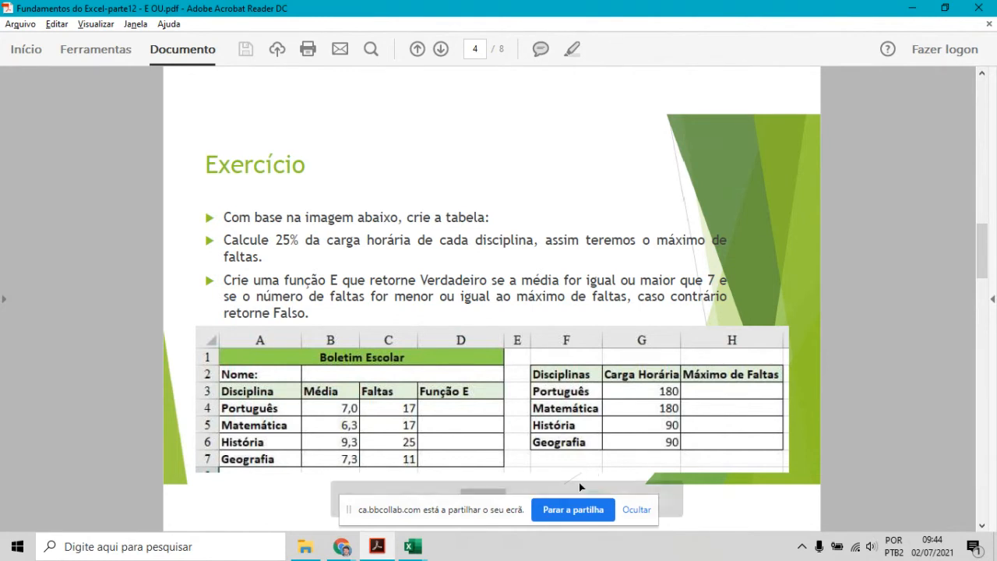
pyautogui.moveTo(419, 551)
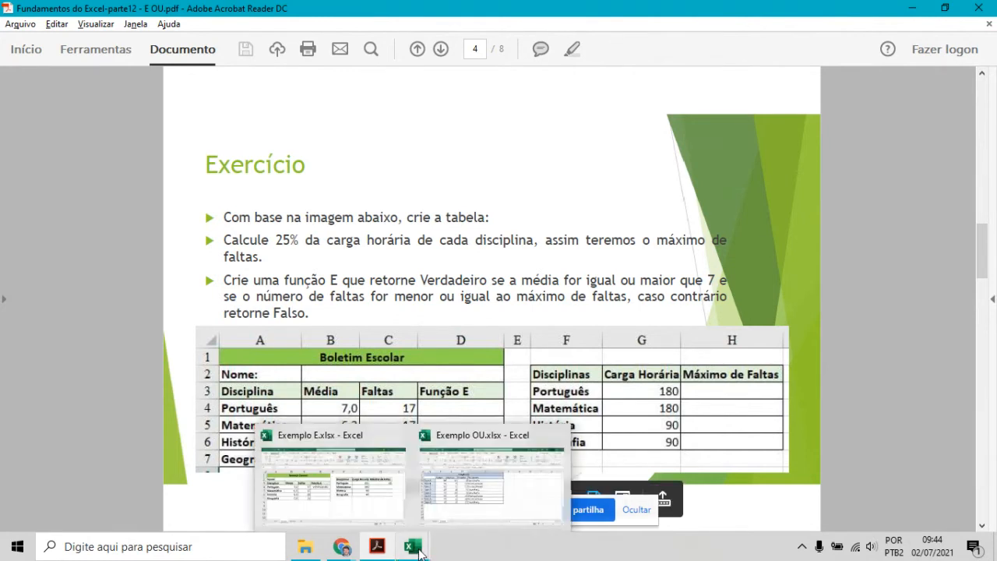
pyautogui.moveTo(467, 505)
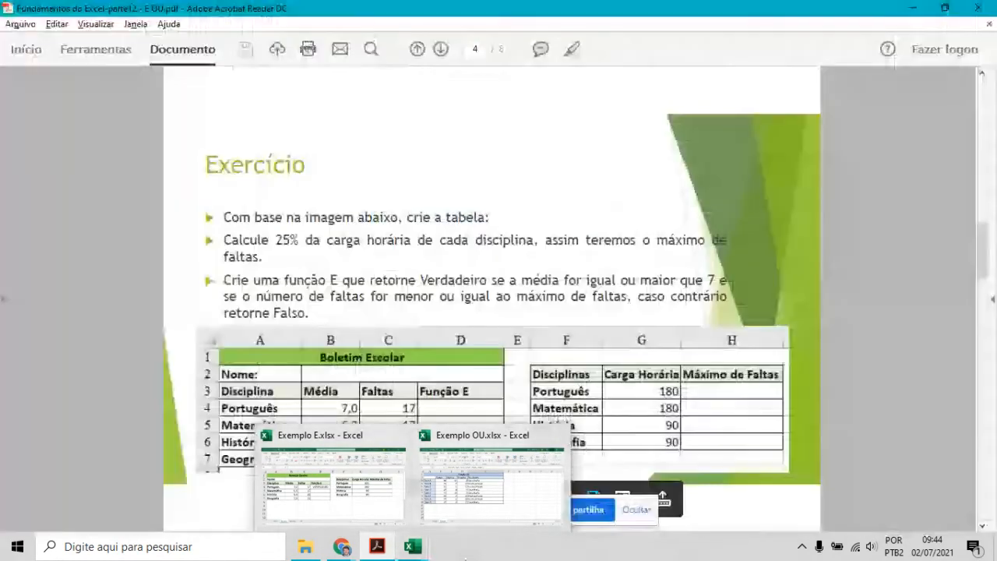
pyautogui.click(384, 514)
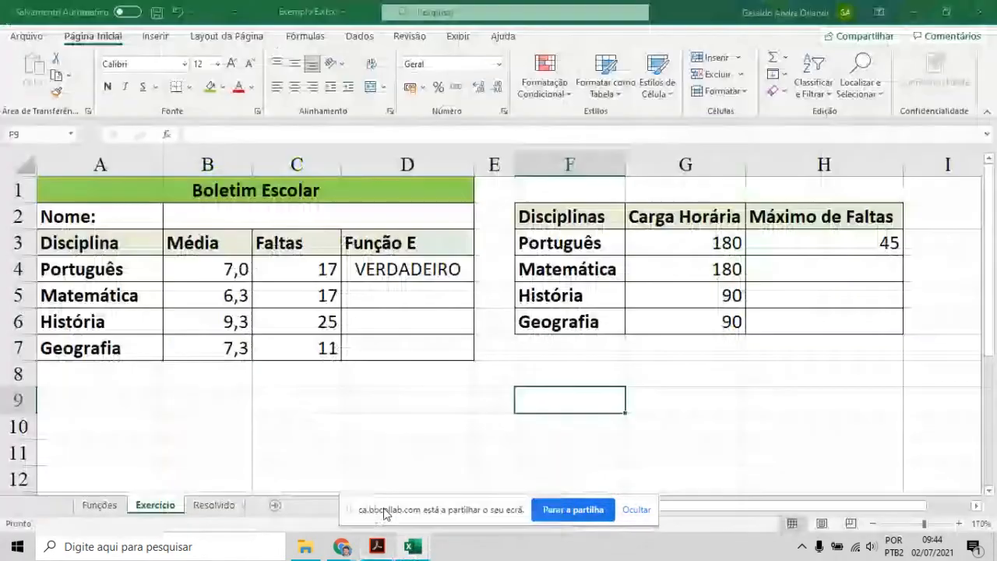
# - Review the 25% formula for Português in H3 and fill it down the Máximo de Faltas column to H6
pyautogui.click(852, 242)
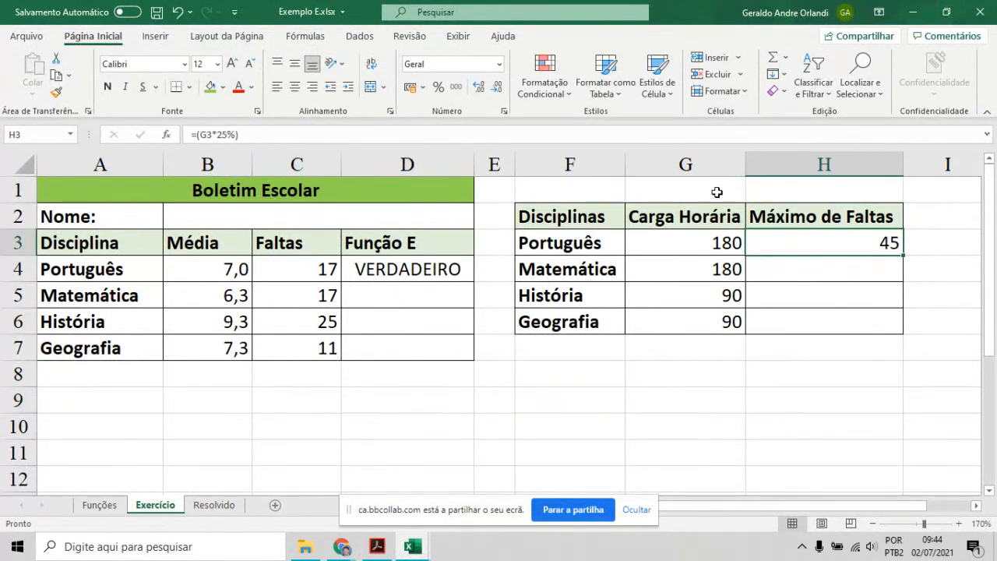
pyautogui.doubleClick(800, 248)
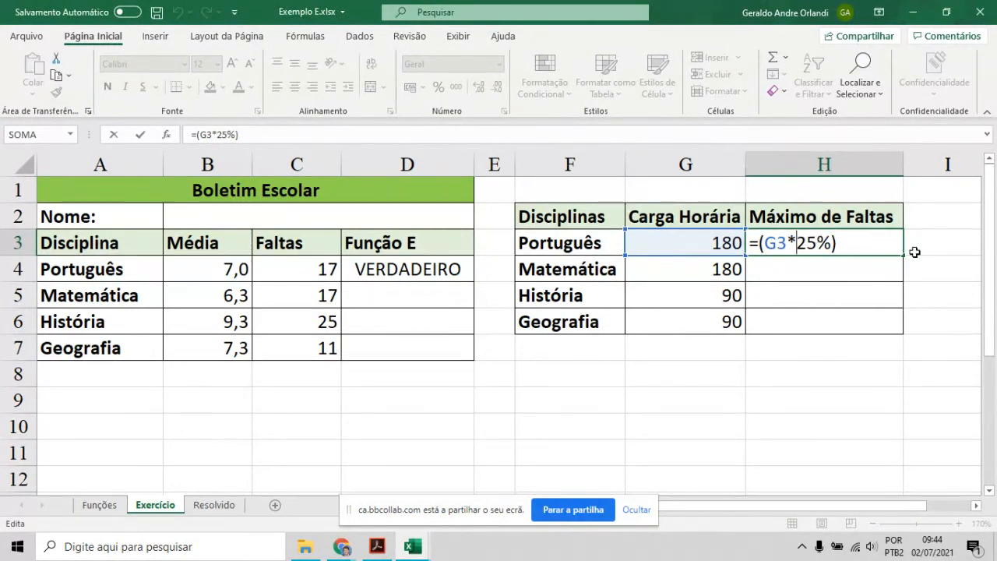
pyautogui.press('Return')
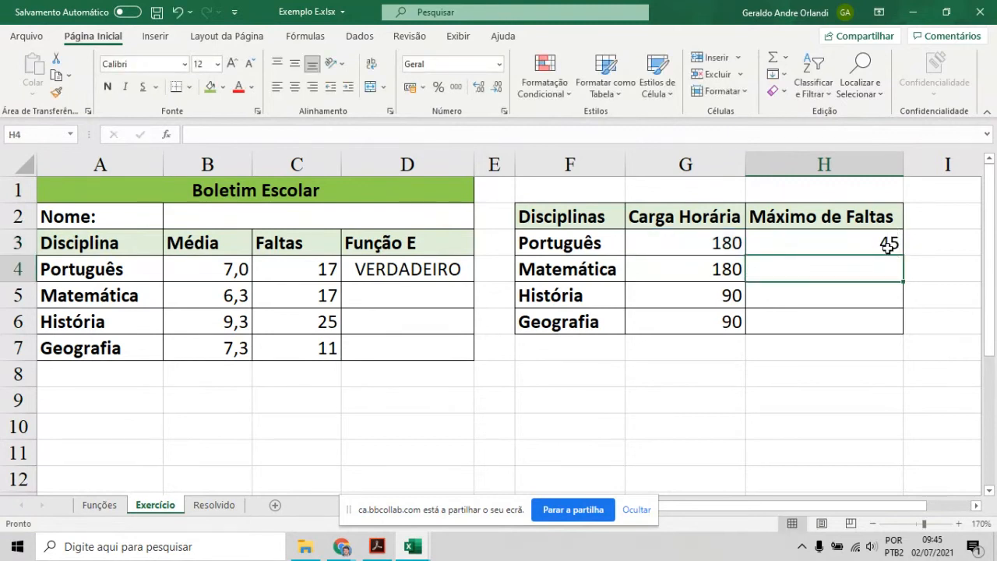
pyautogui.click(885, 241)
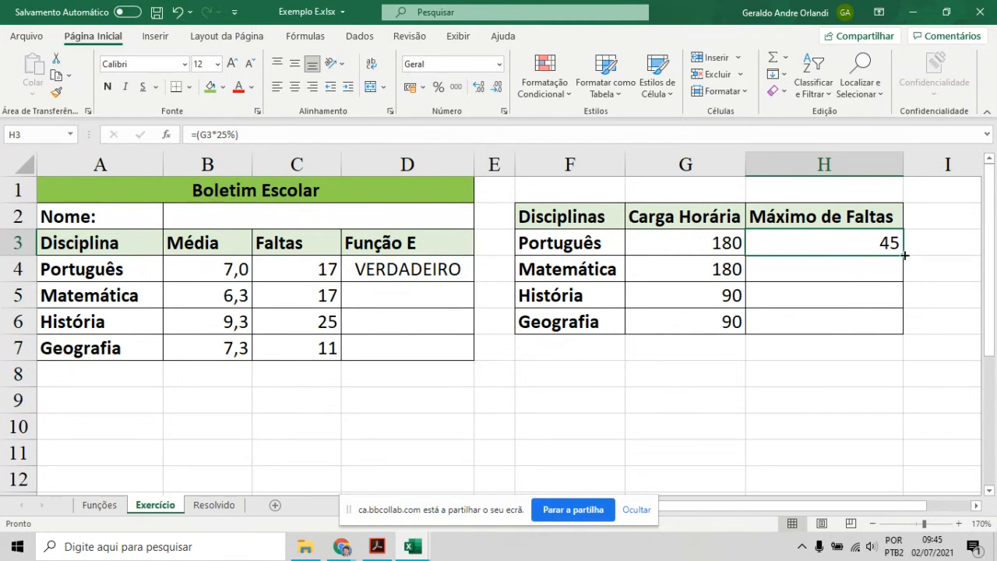
pyautogui.moveTo(903, 255); pyautogui.dragTo(896, 329)
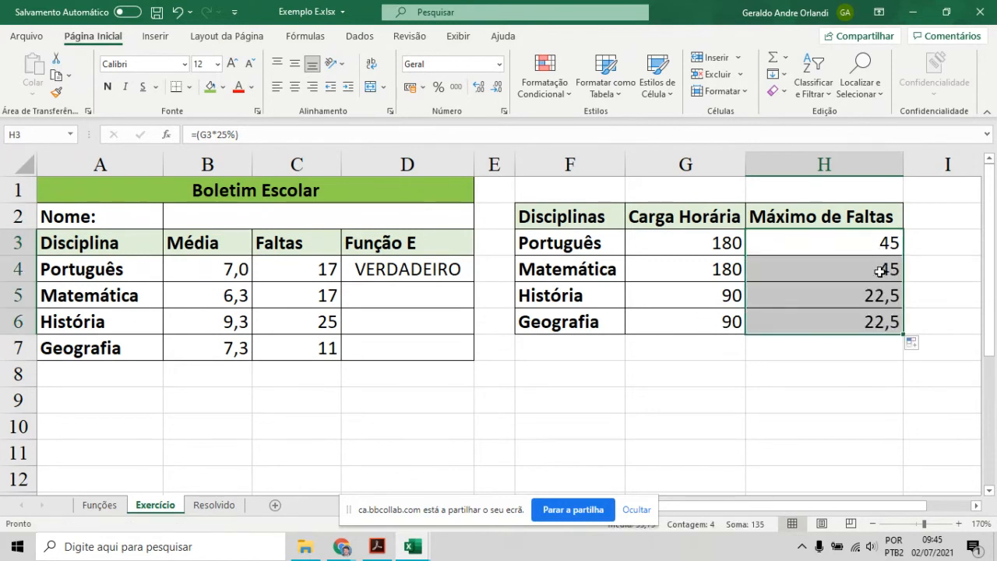
# - Copy the formula =(G3*25%) from H3 and post it in the Collaborate session's Todos chat in Chrome
pyautogui.doubleClick(881, 242)
pyautogui.moveTo(861, 245); pyautogui.dragTo(737, 242)
pyautogui.hotkey('ctrl', 'c')
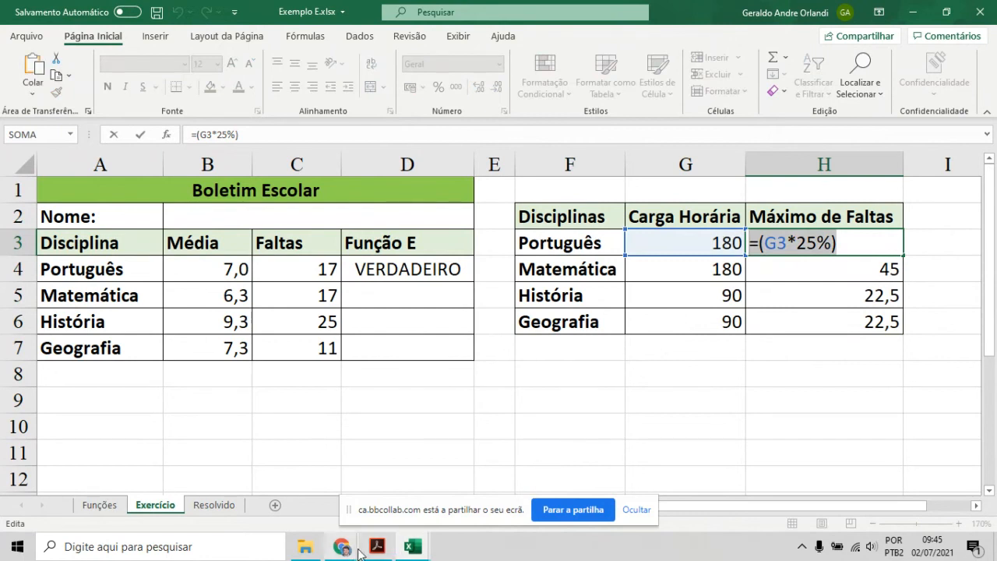
pyautogui.moveTo(341, 547)
pyautogui.click(199, 441)
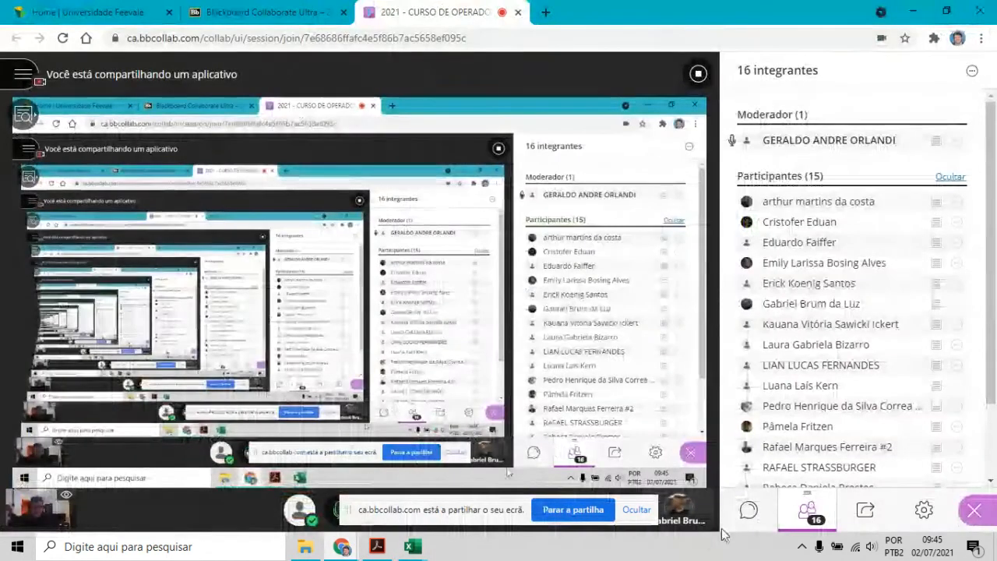
pyautogui.click(749, 511)
pyautogui.click(828, 439)
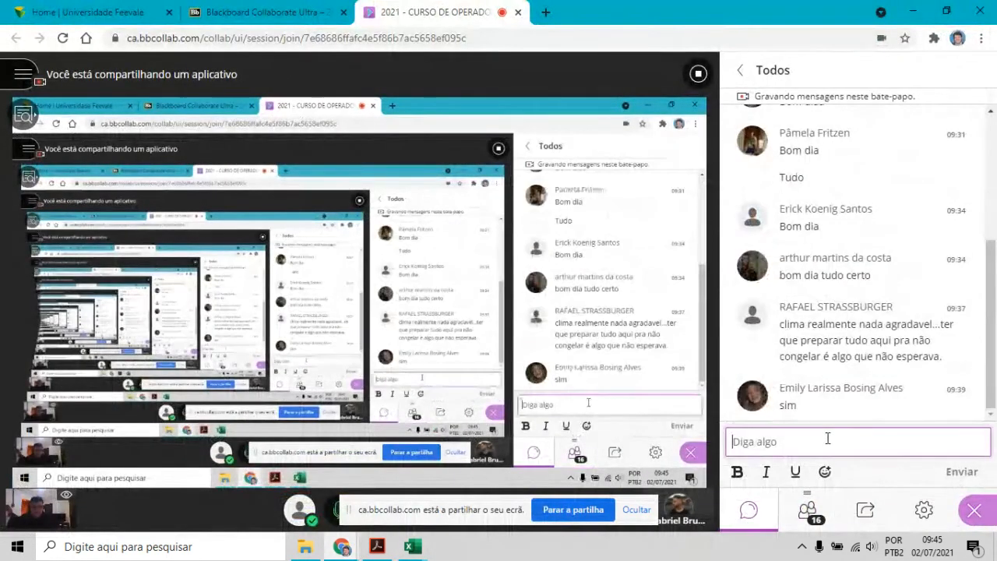
pyautogui.hotkey('ctrl', 'v')
pyautogui.press('Return')
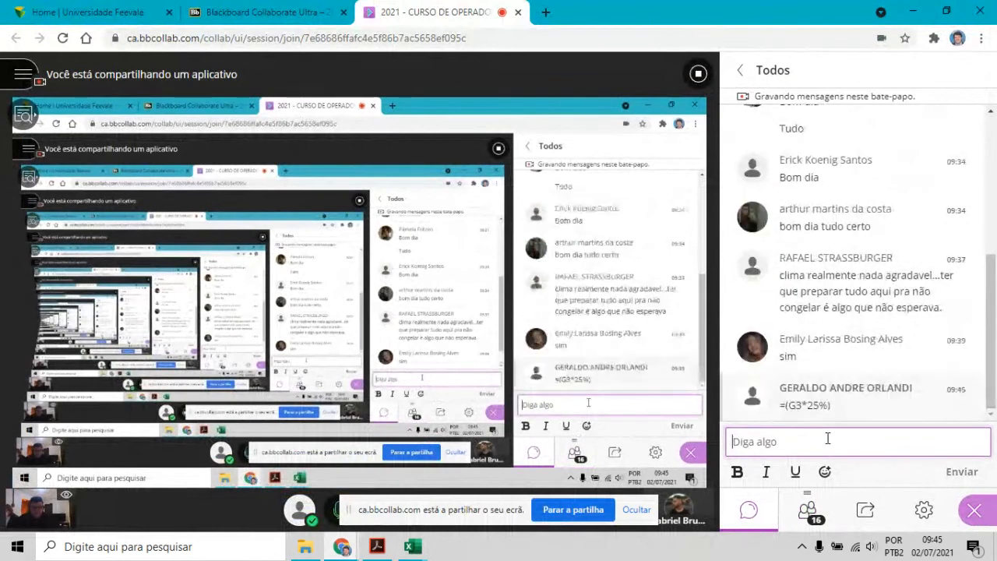
# - Post the message "Calculo percentual" in the session chat to explain the shared formula
pyautogui.write('Calc')
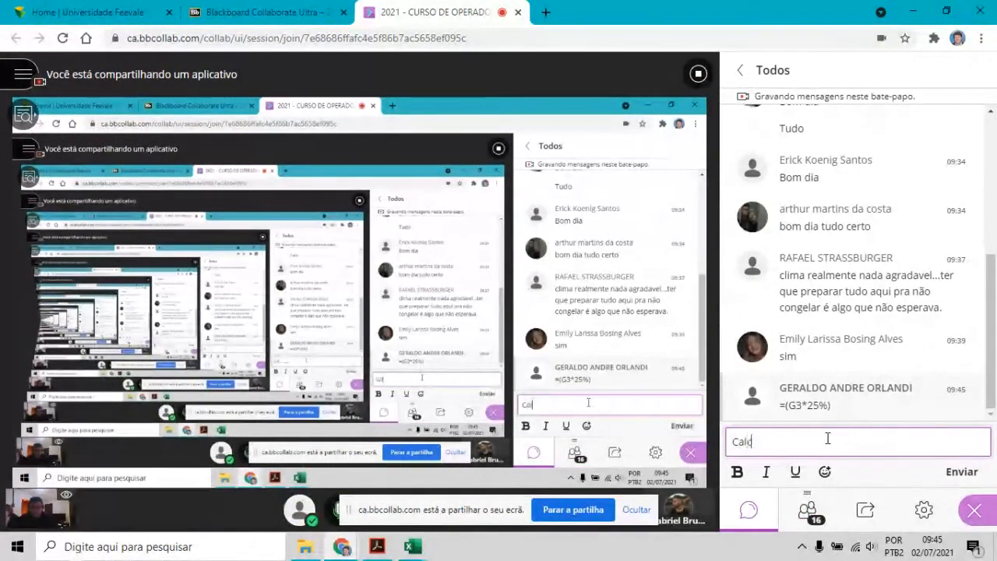
pyautogui.write('ulo ')
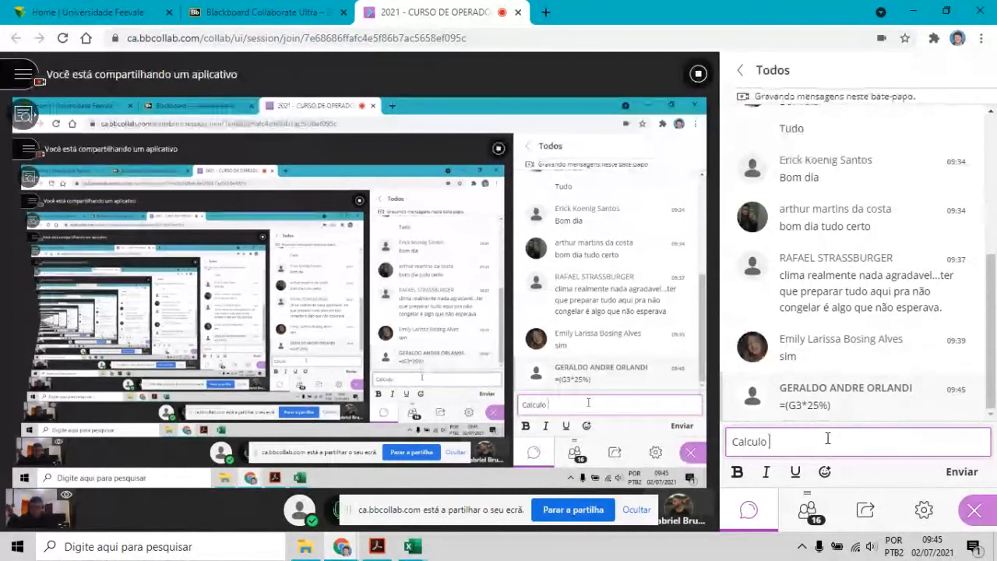
pyautogui.write('percentu')
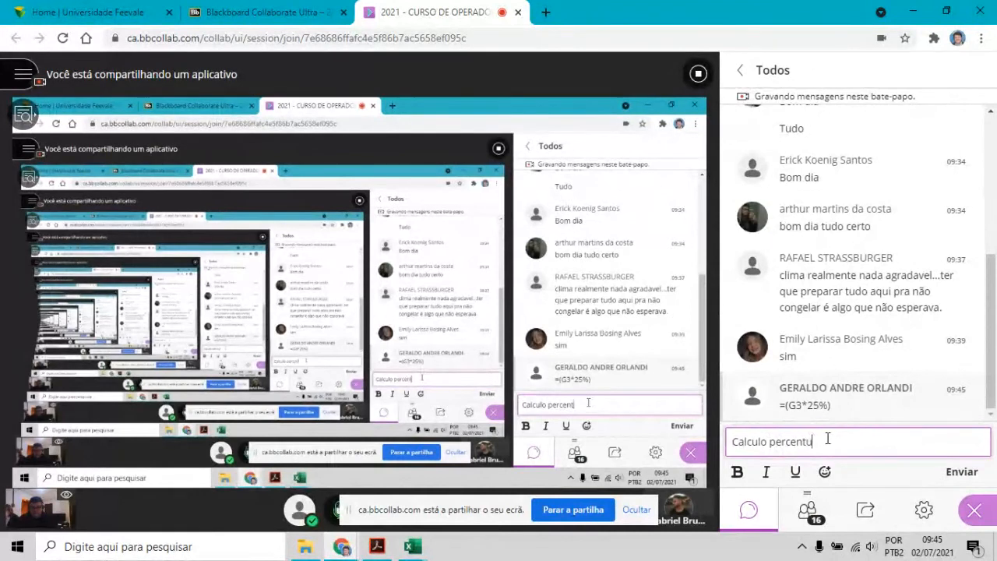
pyautogui.write('al')
pyautogui.press('Return')
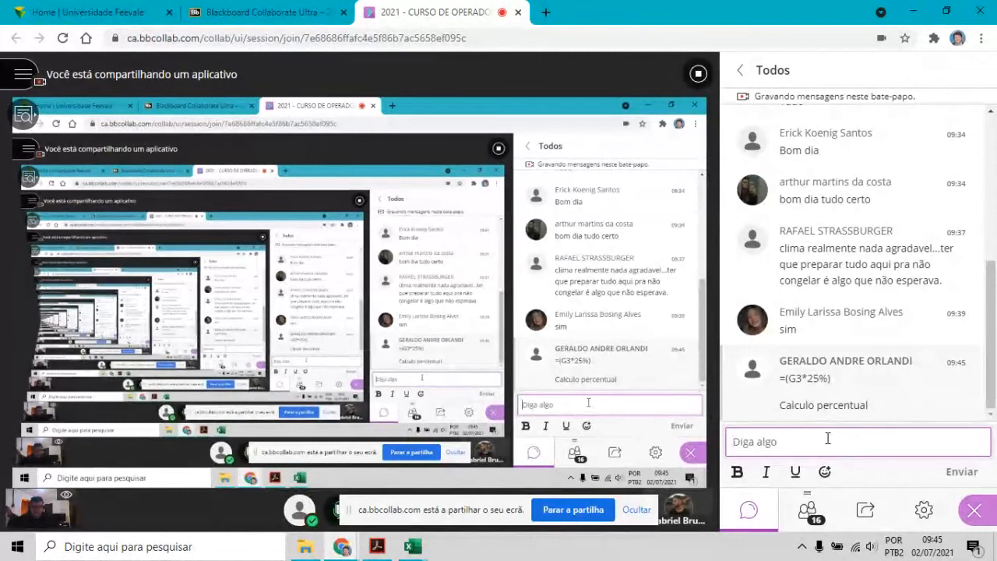
# - Close the H3 formula unmodified in Excel, and reread the E function conditions on the PDF's Exercício slide
pyautogui.hotkey('alt', 'Tab')
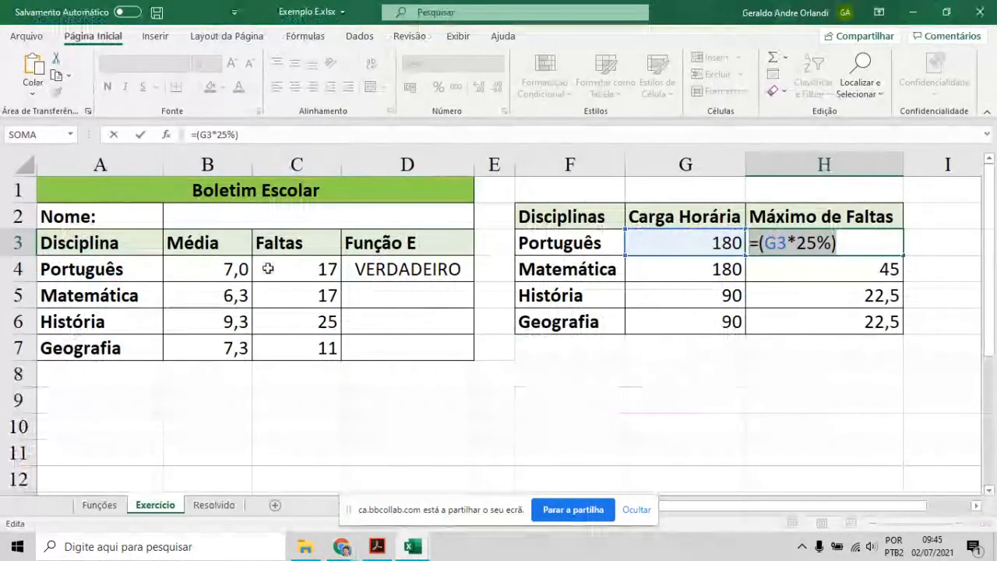
pyautogui.click(140, 135)
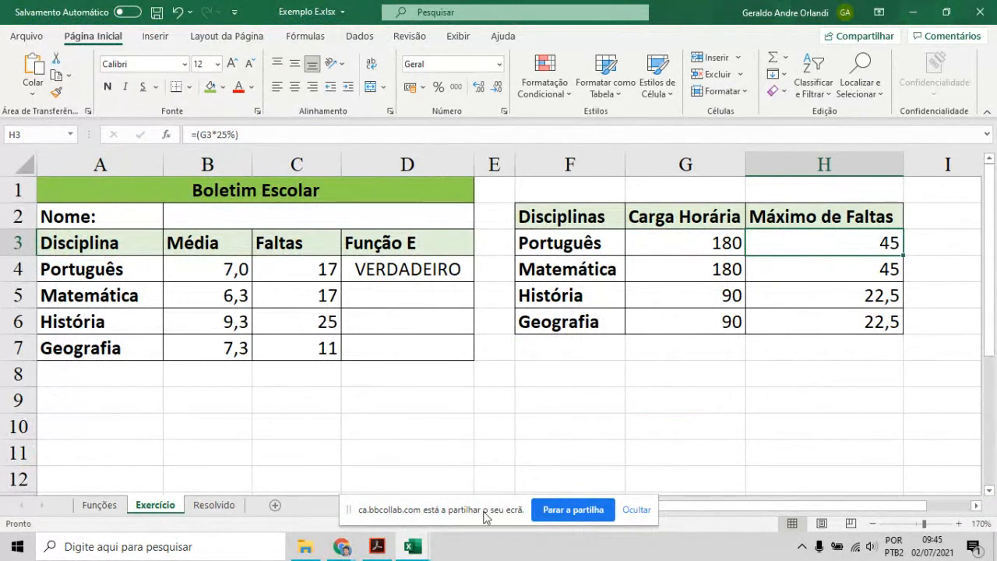
pyautogui.click(377, 547)
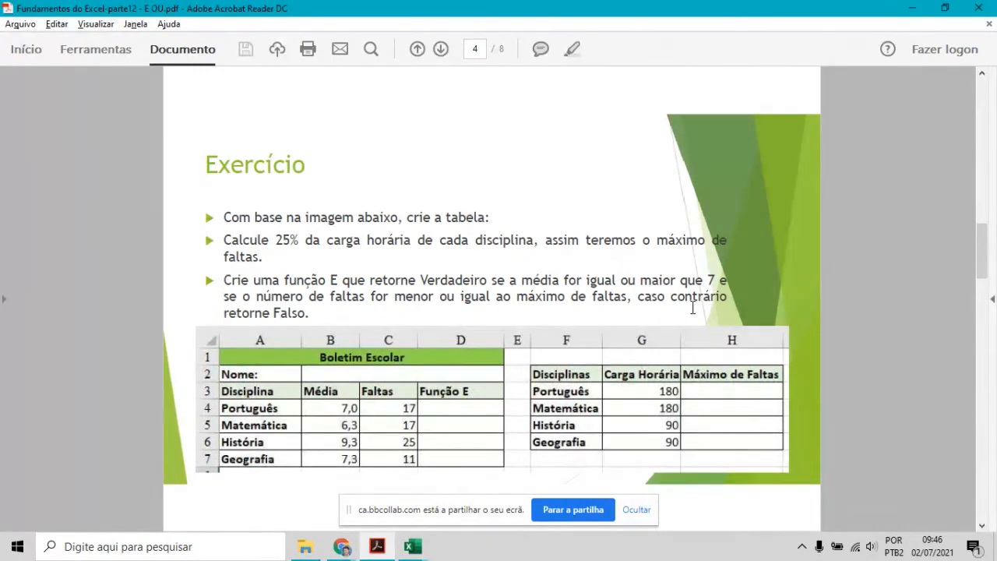
pyautogui.hotkey('alt', 'Tab')
pyautogui.click(429, 298)
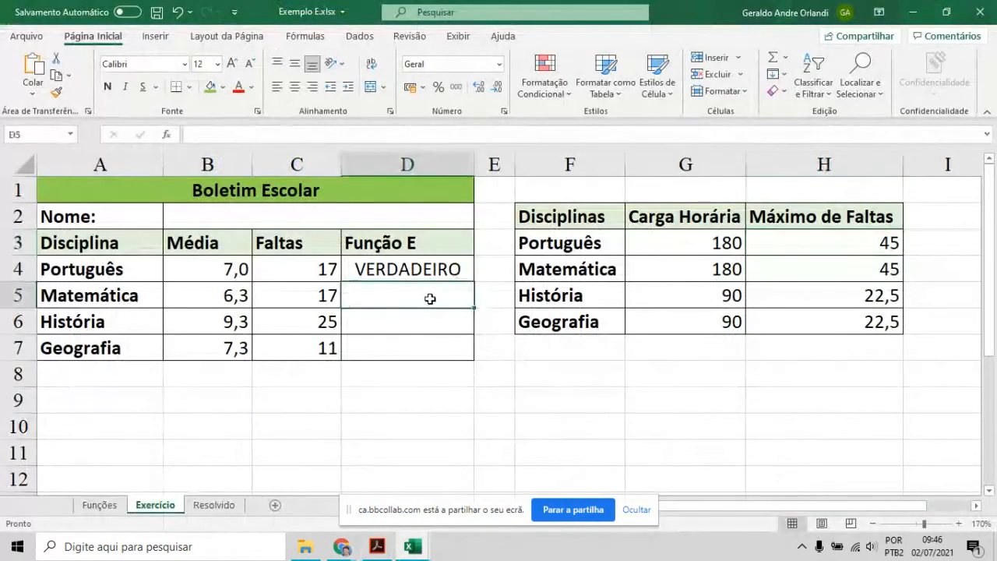
pyautogui.doubleClick(430, 298)
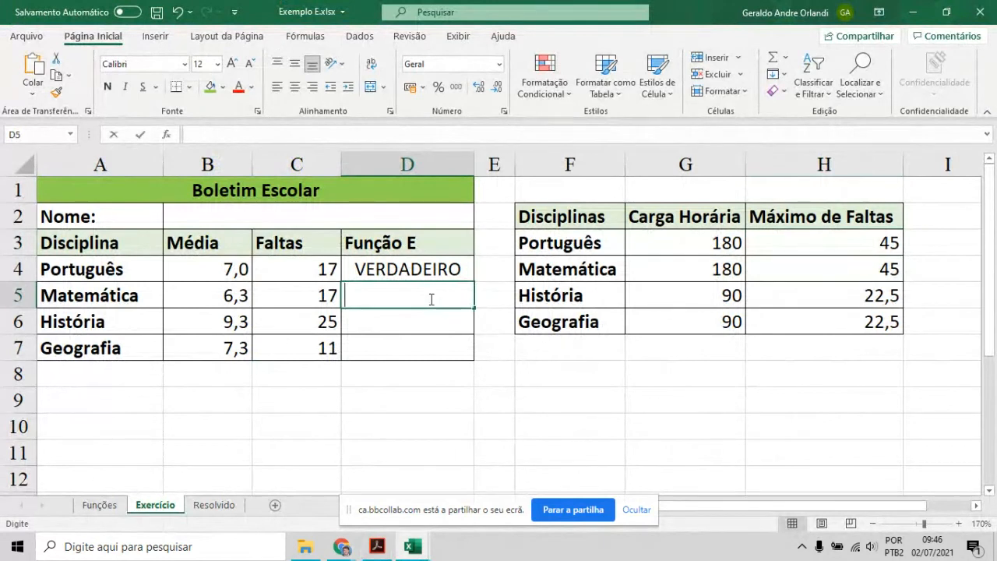
pyautogui.write('=e')
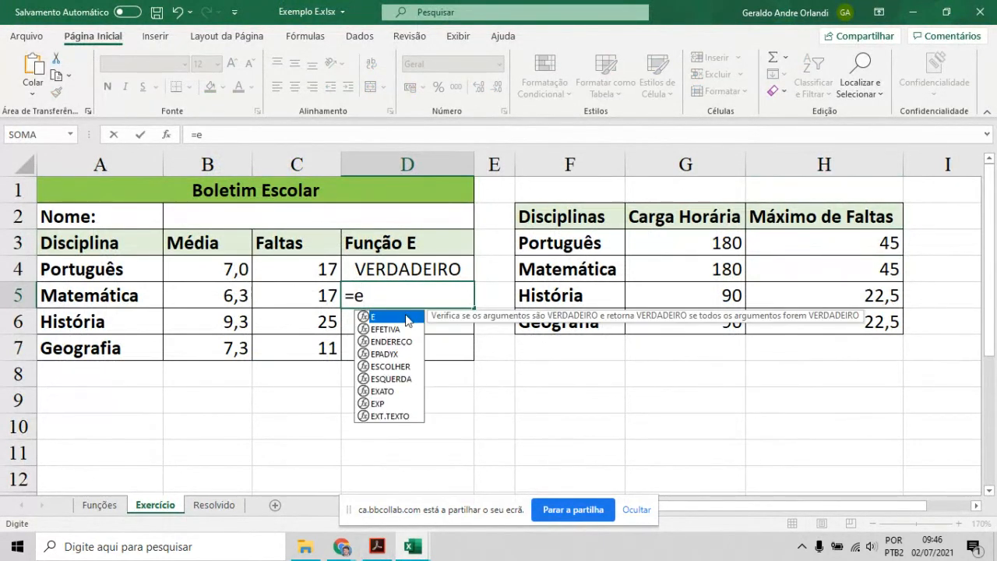
pyautogui.doubleClick(410, 318)
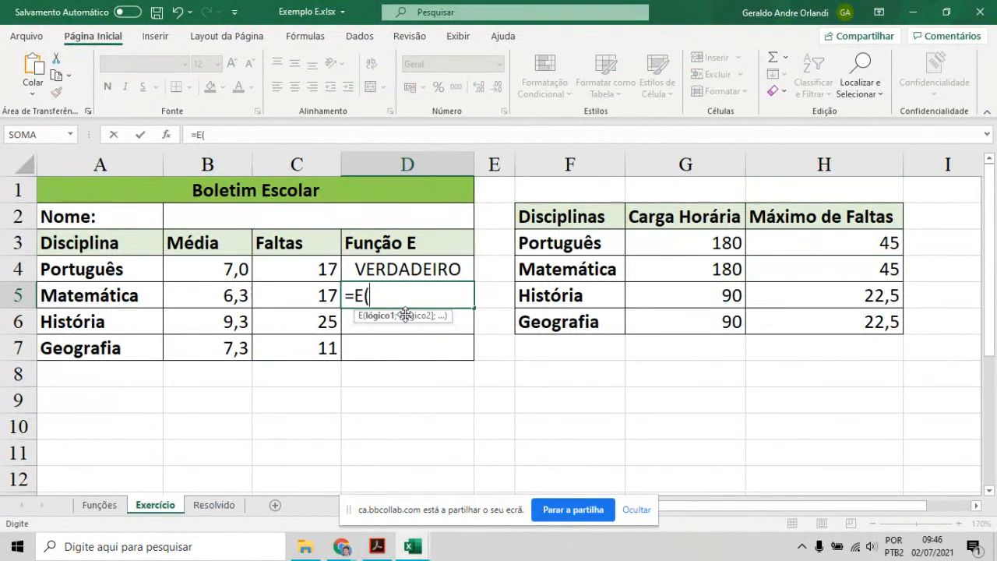
pyautogui.click(234, 296)
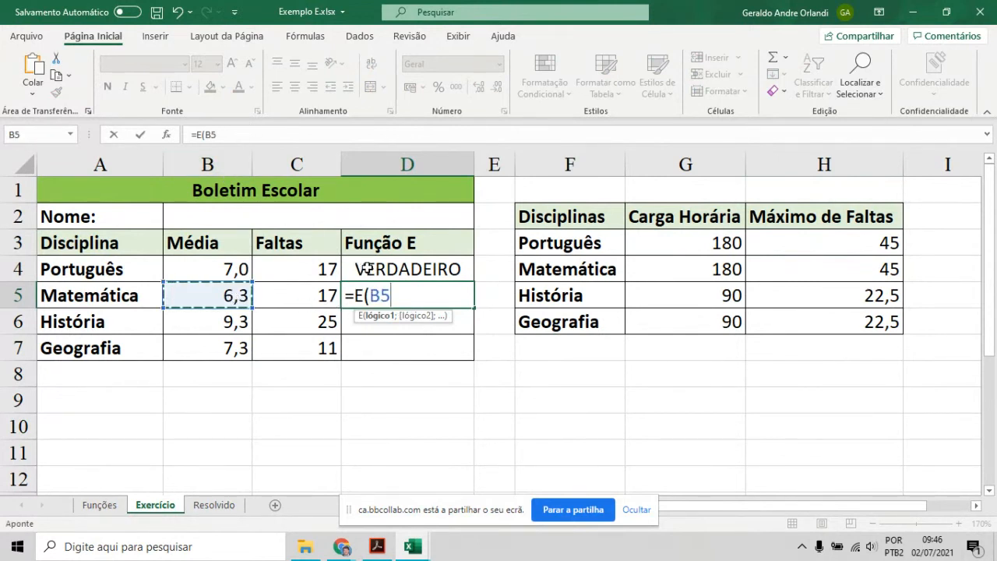
pyautogui.moveTo(410, 294); pyautogui.dragTo(345, 294)
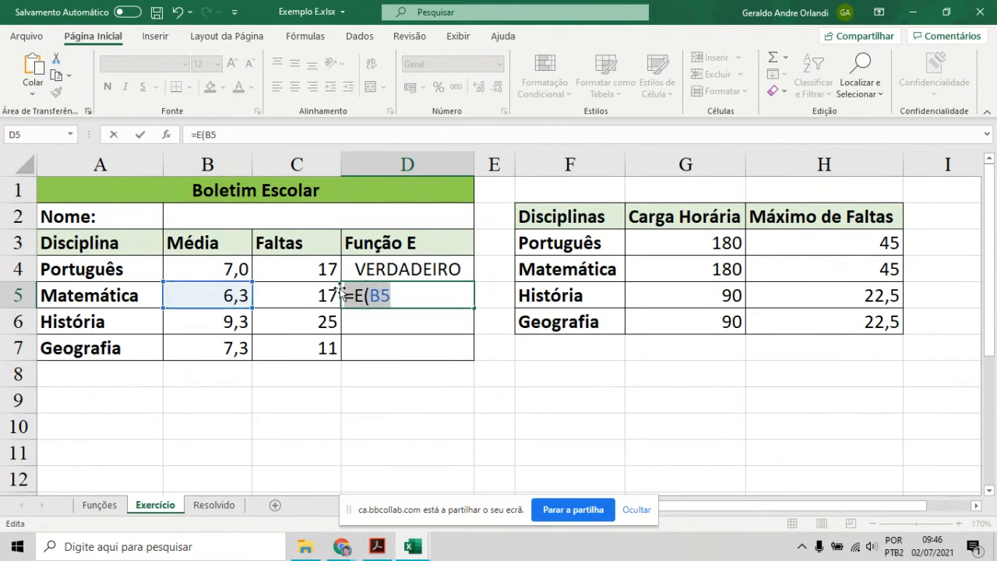
pyautogui.press('Delete')
# - Open the Português E formula in D4, highlight its B4>=7 condition for explanation, and close the formula unmodified
pyautogui.click(365, 268)
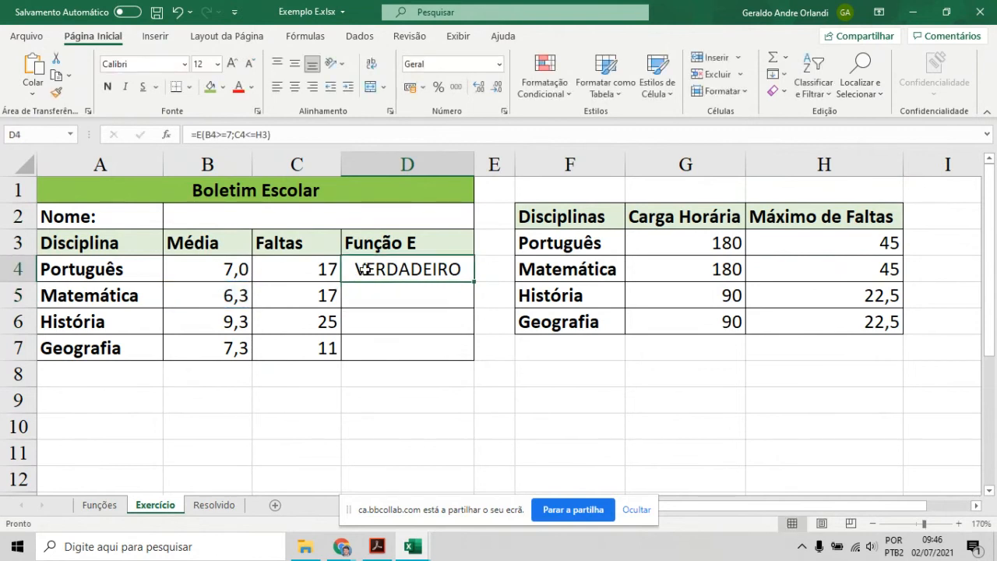
pyautogui.doubleClick(365, 269)
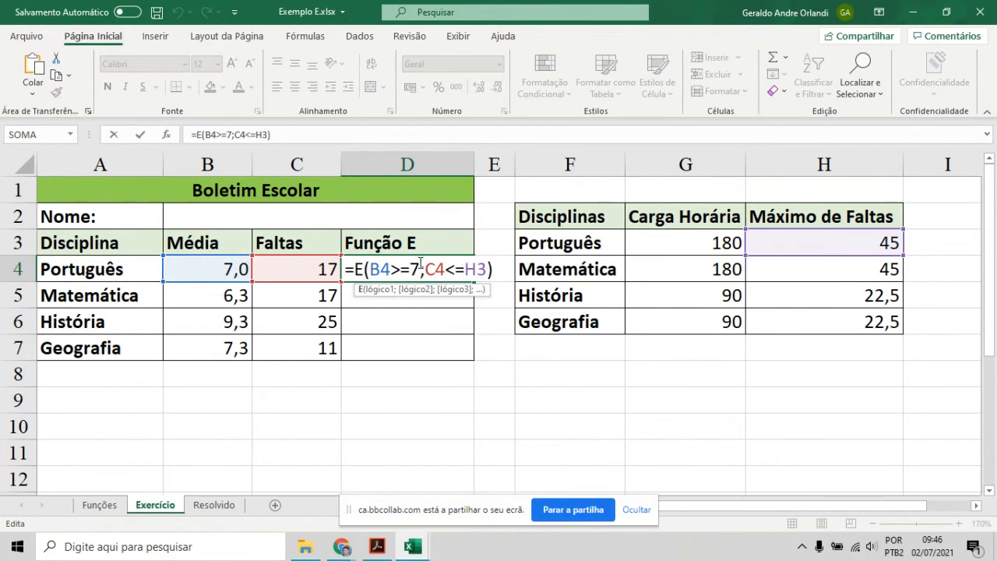
pyautogui.moveTo(420, 263); pyautogui.dragTo(365, 268)
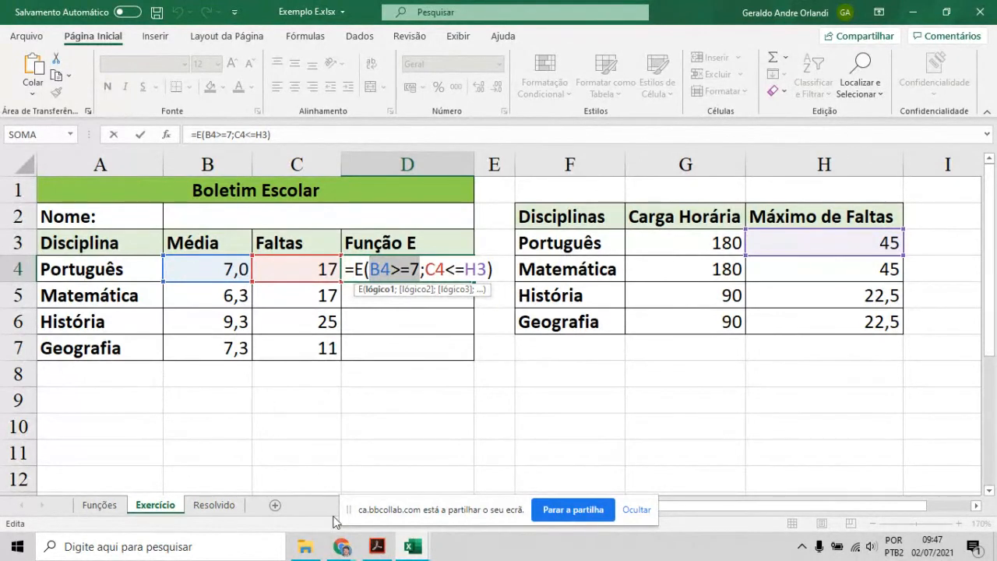
pyautogui.moveTo(343, 550)
pyautogui.click(138, 136)
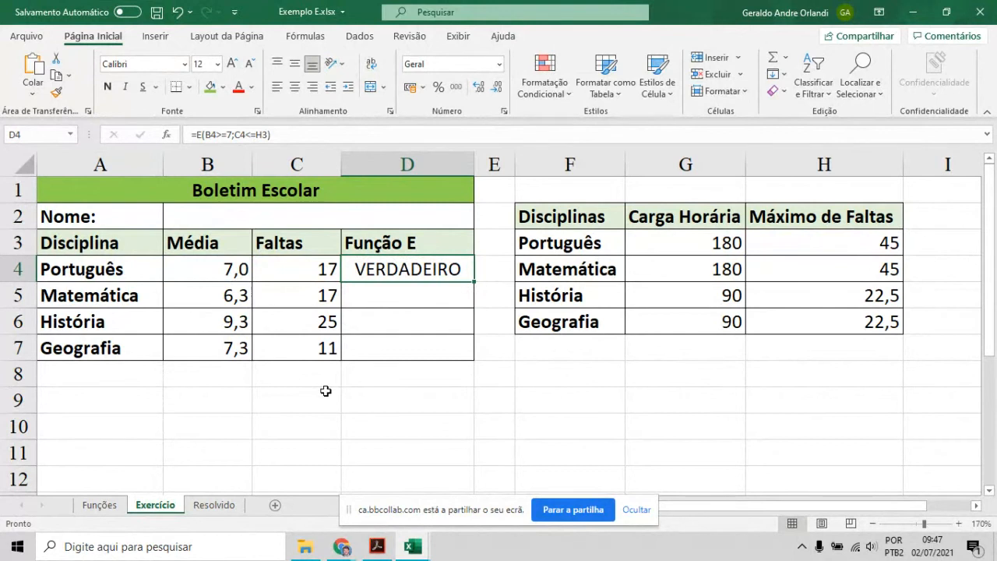
# - Start an E function in D5 for Matemática with B5>=7 as the first condition
pyautogui.click(208, 295)
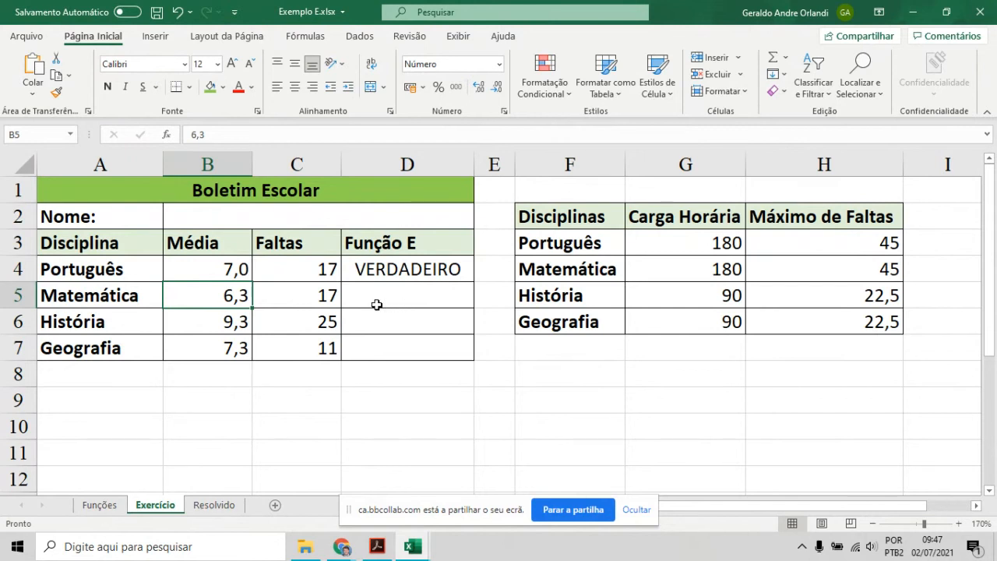
pyautogui.click(315, 294)
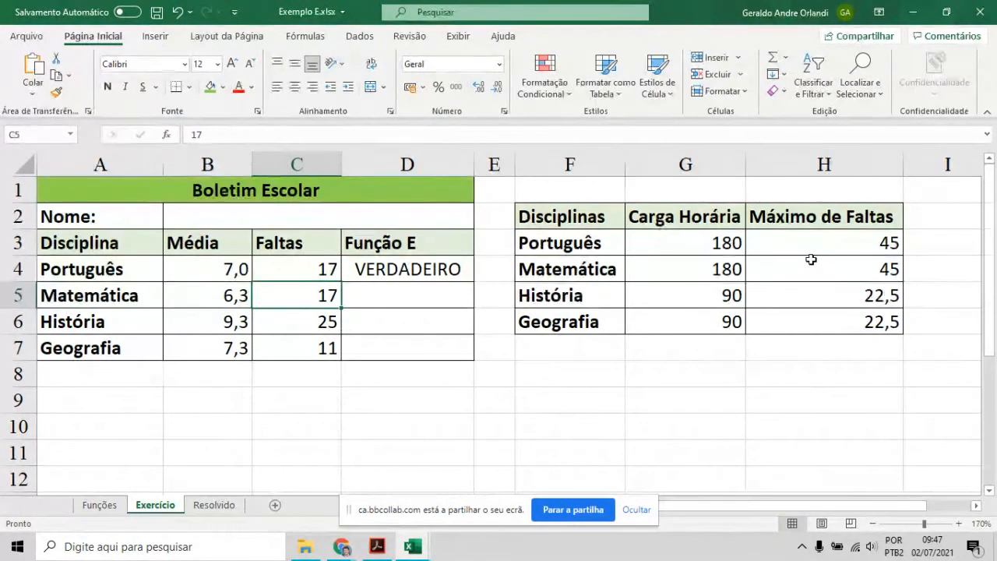
pyautogui.click(440, 295)
pyautogui.write('=')
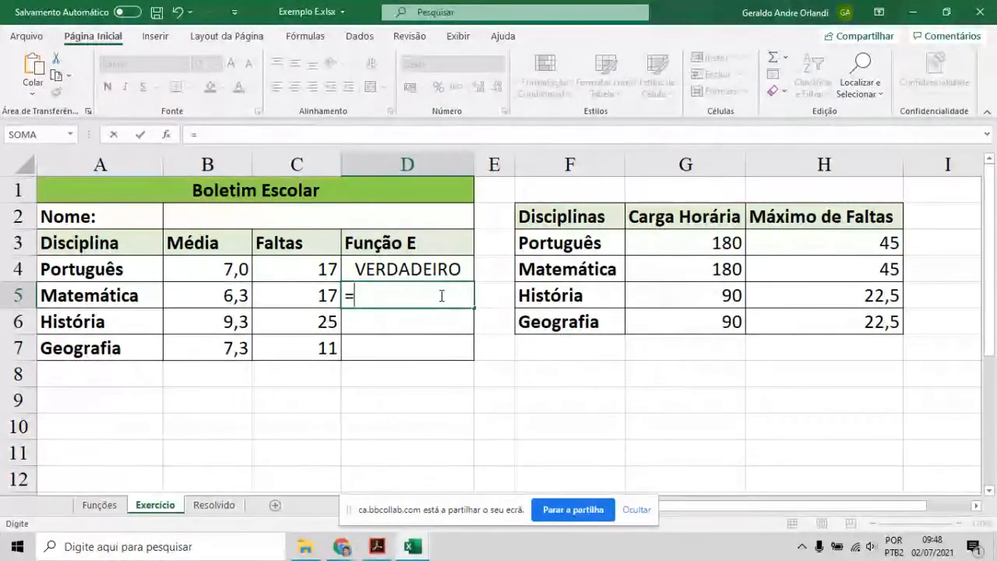
pyautogui.write('E')
pyautogui.doubleClick(403, 318)
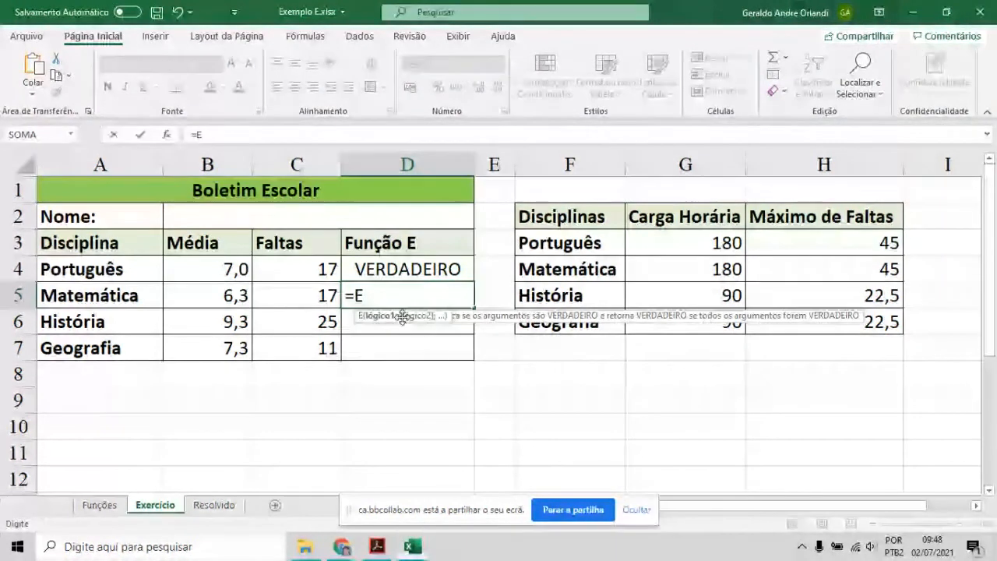
pyautogui.click(229, 295)
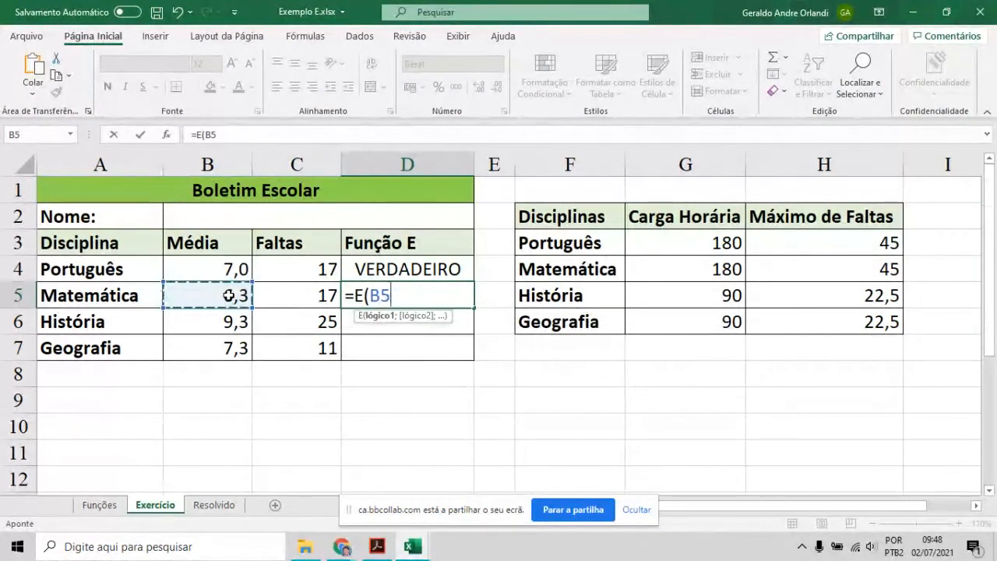
pyautogui.write('>=')
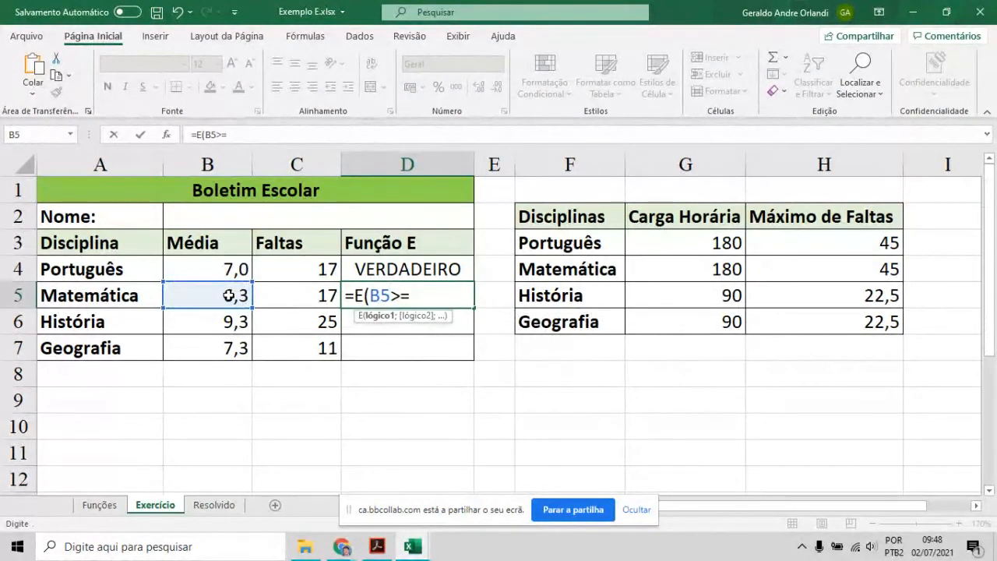
pyautogui.write(';')
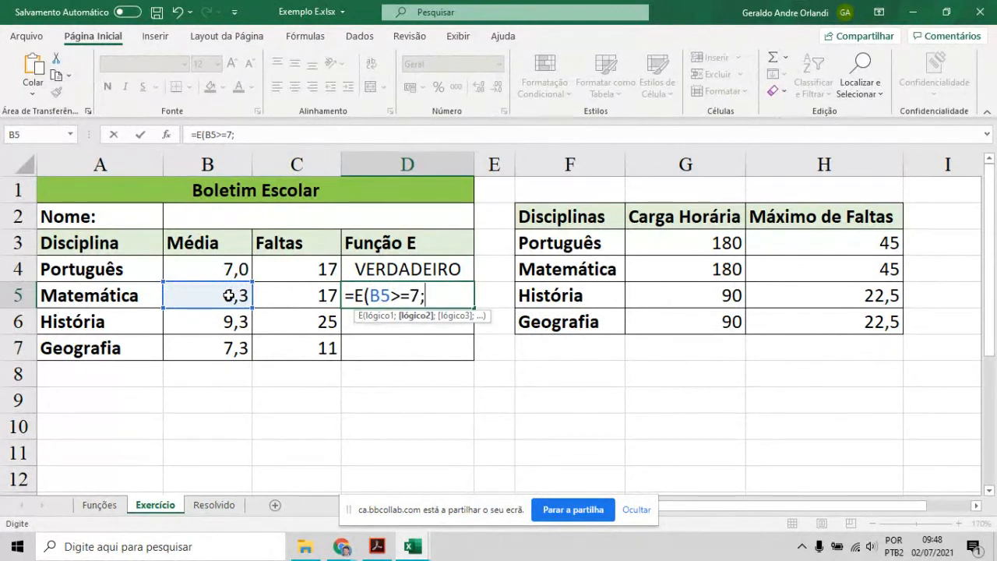
# - Complete the Matemática formula with the second condition C5<=H4 and enter it in D5
pyautogui.click(300, 296)
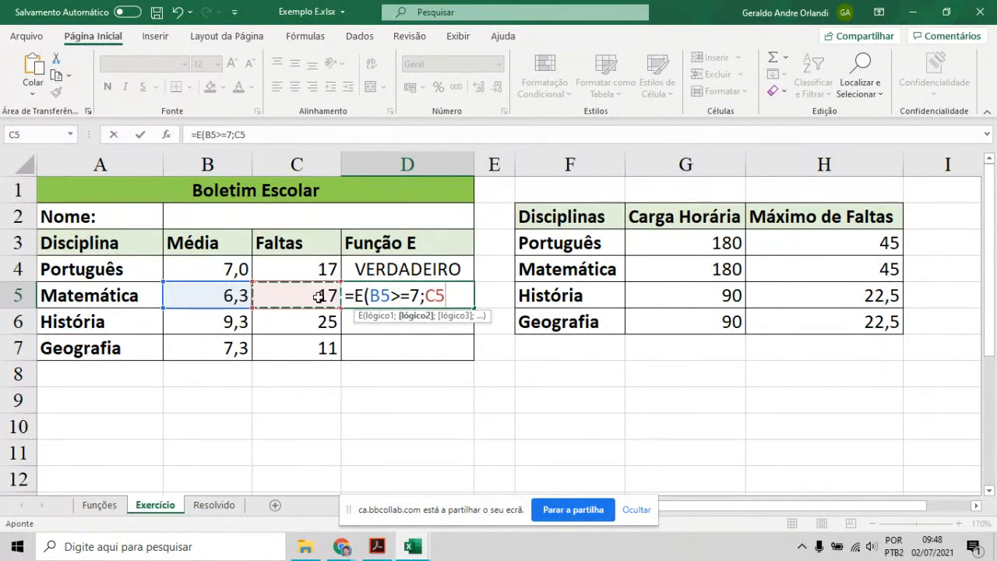
pyautogui.write('<')
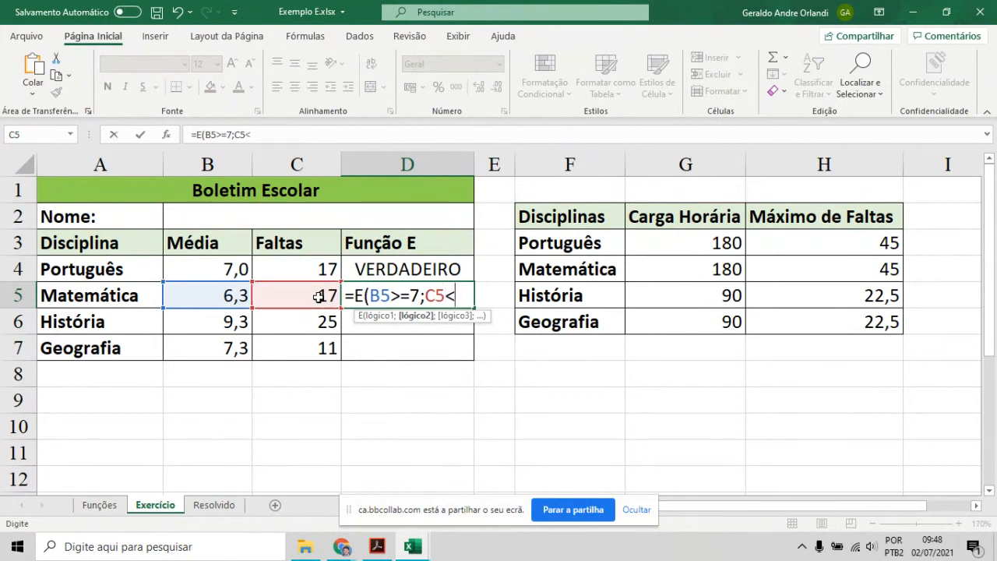
pyautogui.write('=')
pyautogui.click(829, 273)
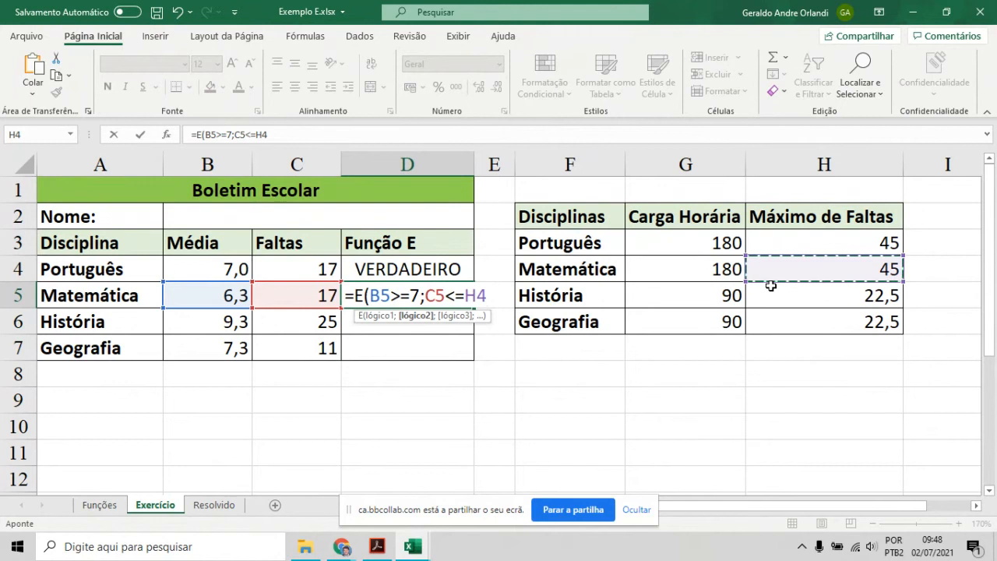
pyautogui.write(')')
pyautogui.press('Return')
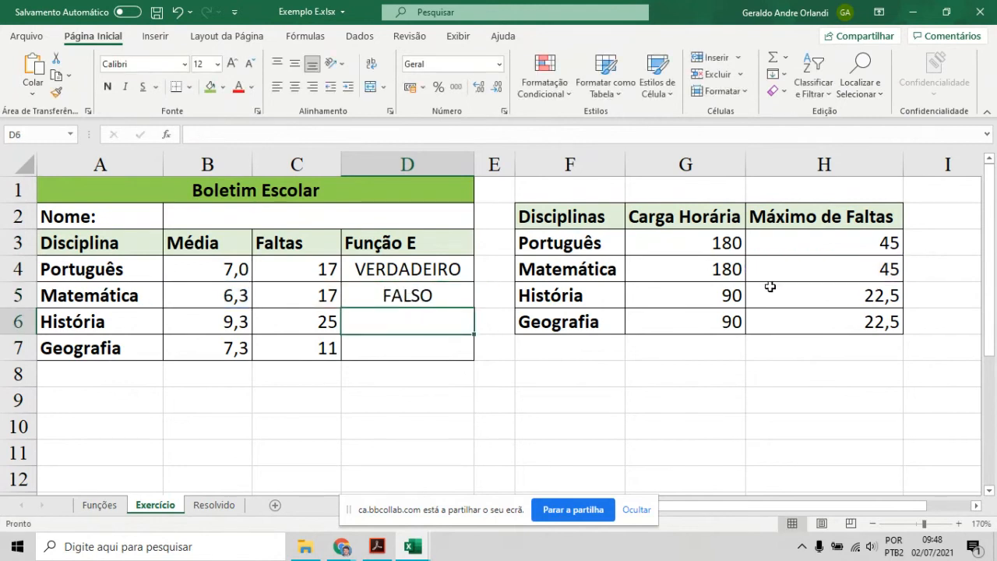
# - Fill the D5 formula down the Função E column to D7, and check the História and Geografia rows against it
pyautogui.click(427, 297)
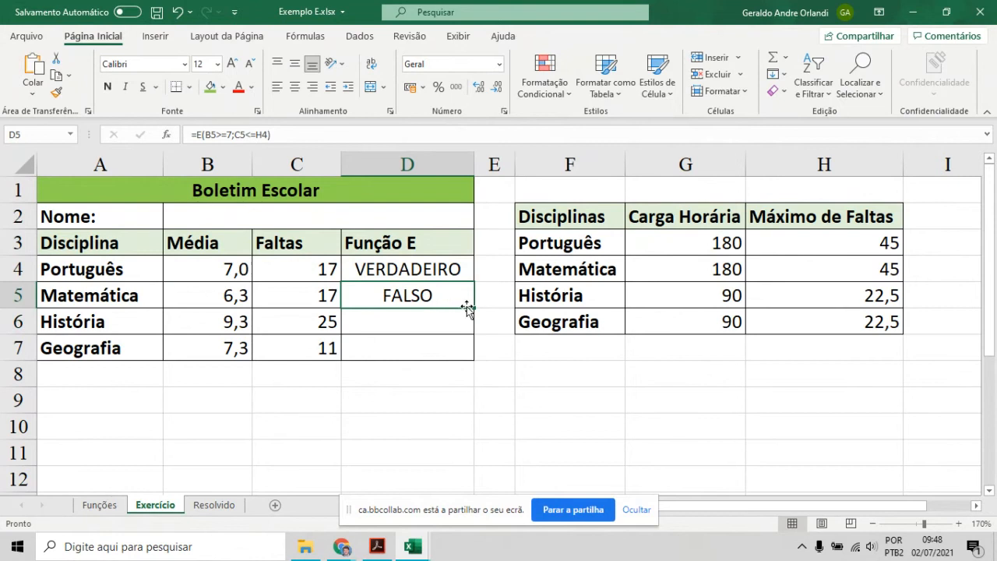
pyautogui.moveTo(476, 307); pyautogui.dragTo(468, 359)
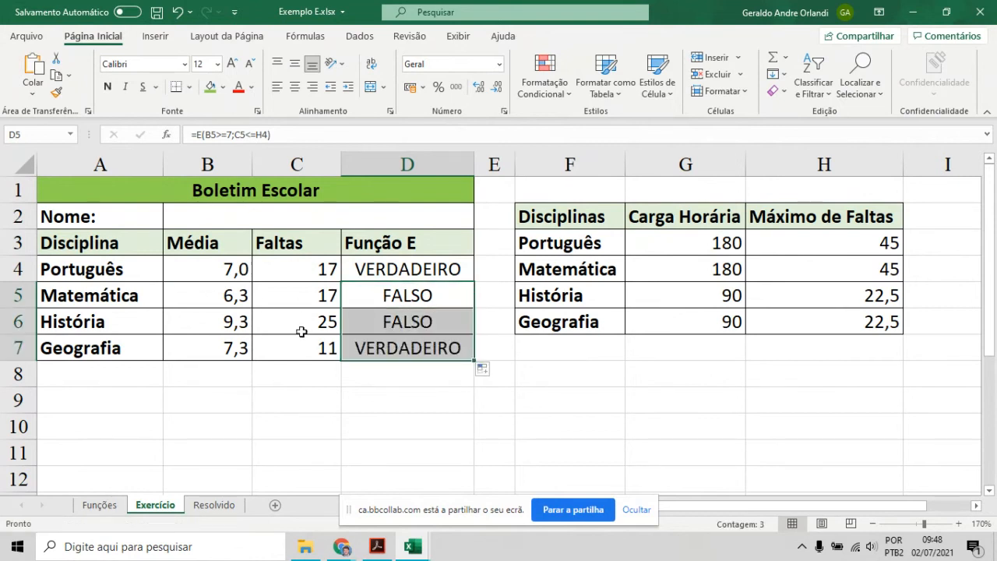
pyautogui.click(210, 326)
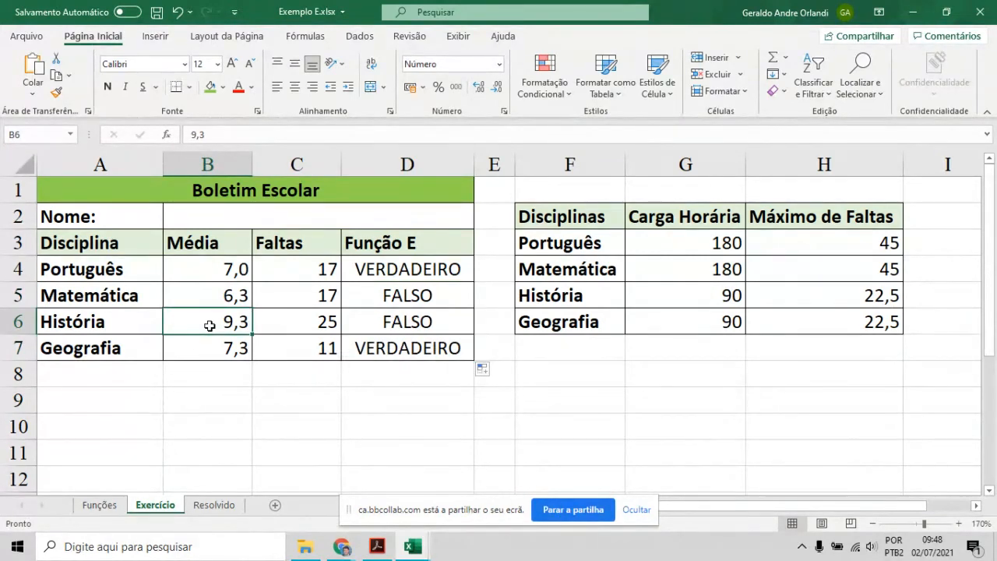
pyautogui.click(285, 323)
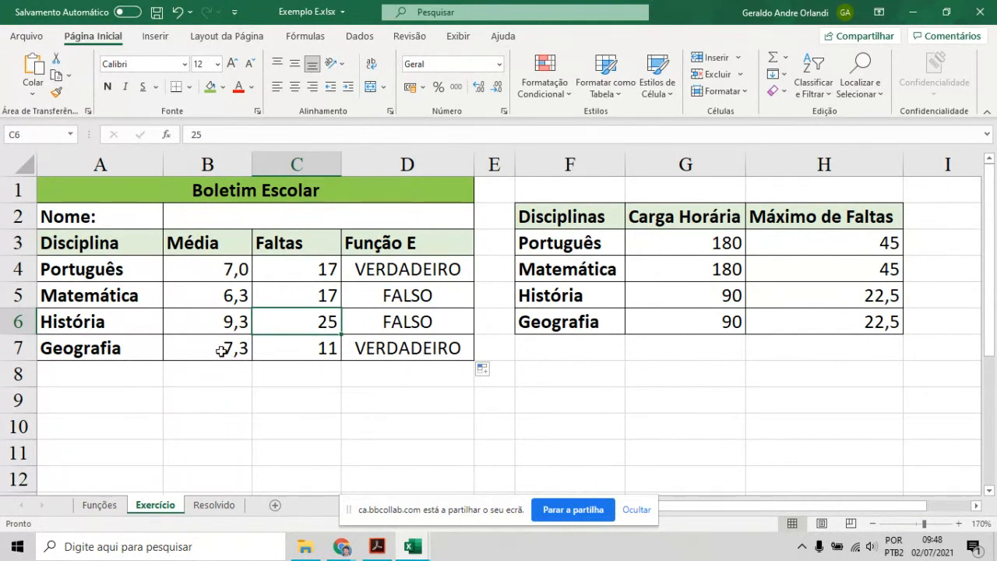
pyautogui.moveTo(221, 351); pyautogui.dragTo(392, 350)
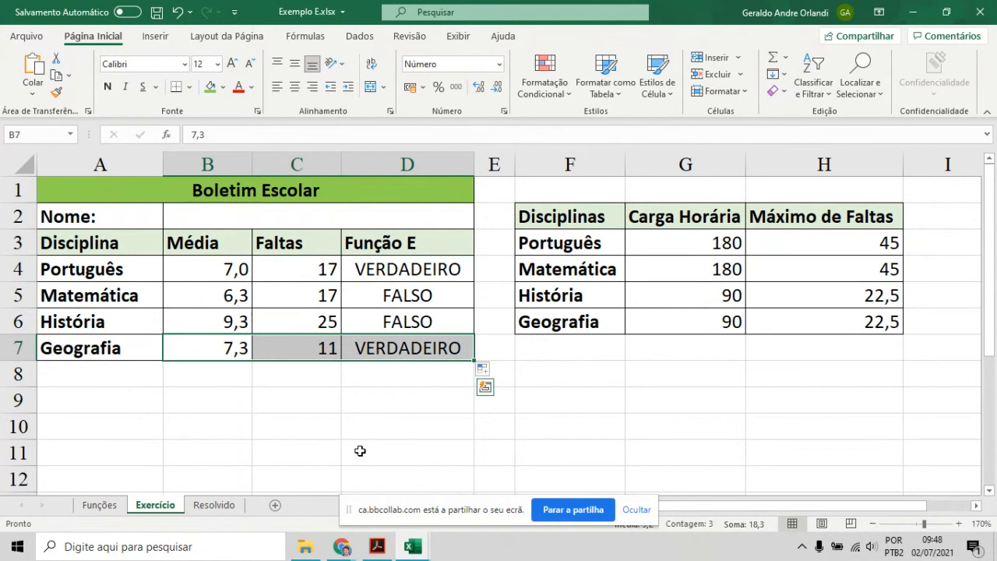
# - Read the class replies in the Collaborate session's Todos chat in Chrome, and return to the Excel workbook
pyautogui.moveTo(348, 551)
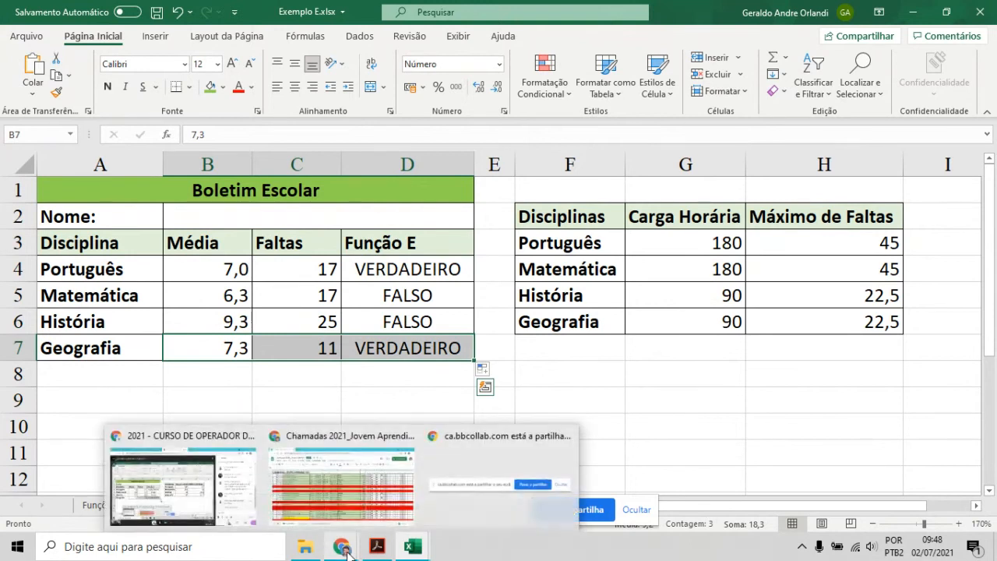
pyautogui.click(212, 508)
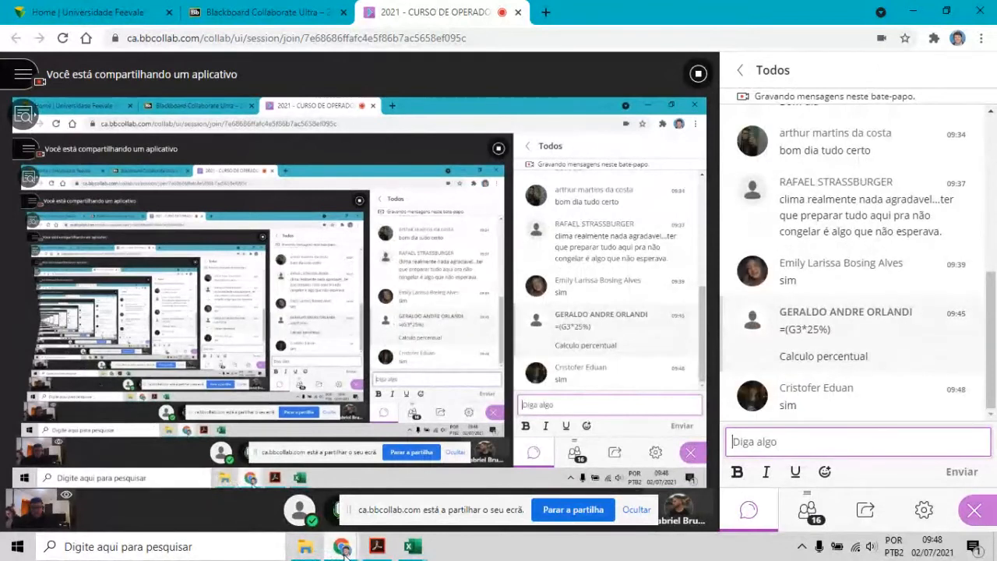
pyautogui.moveTo(345, 548)
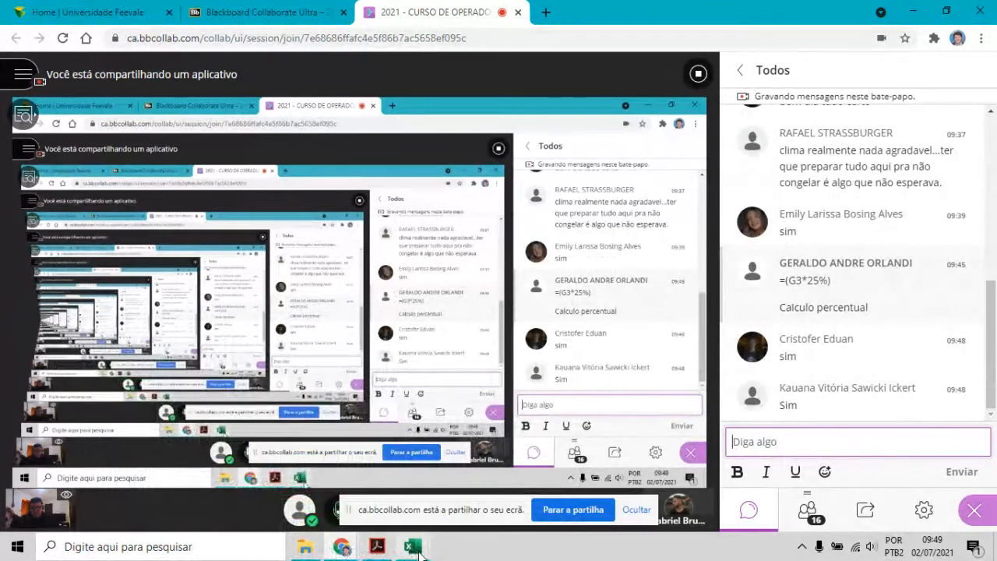
pyautogui.moveTo(416, 549)
pyautogui.click(334, 479)
# - Copy the formula =E(B4>=7;C4<=H3) from D4 and post it in the session's Todos chat in Chrome
pyautogui.doubleClick(421, 269)
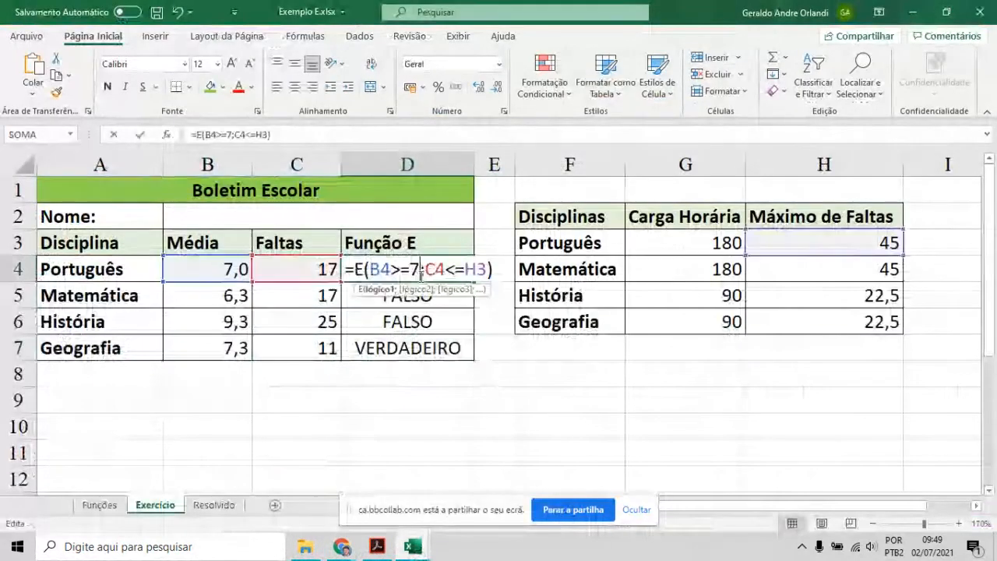
pyautogui.moveTo(327, 135); pyautogui.dragTo(167, 133)
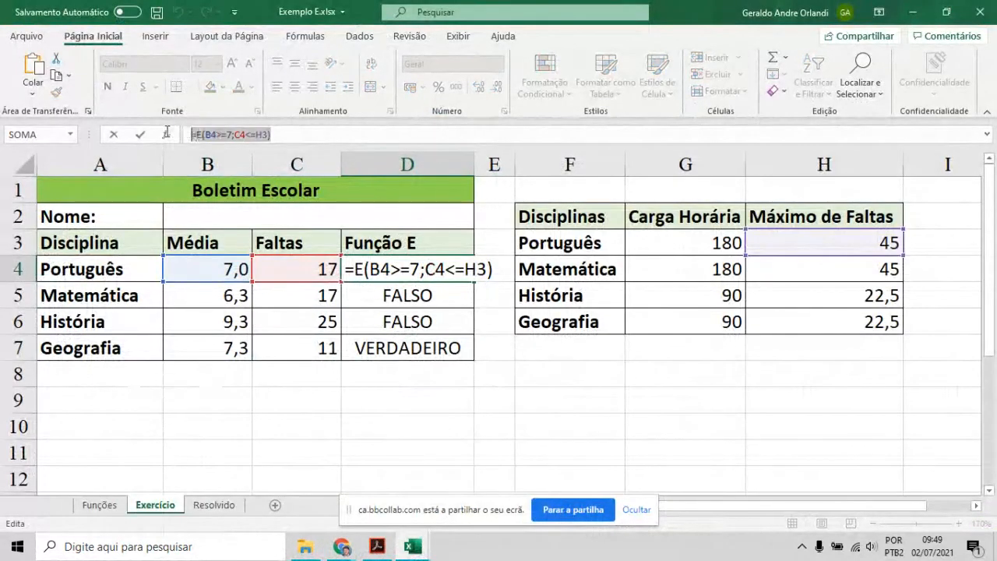
pyautogui.click(341, 549)
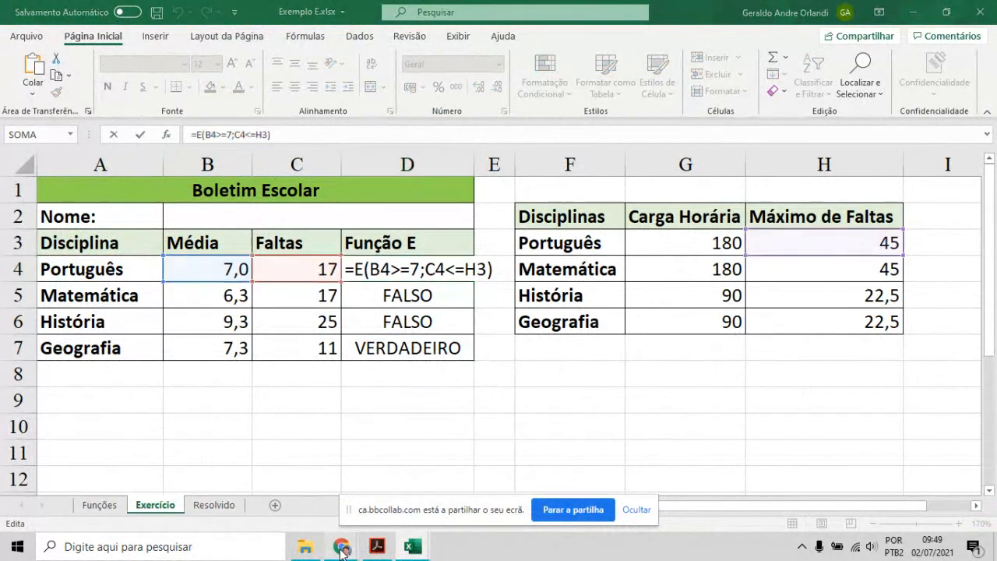
pyautogui.click(183, 448)
pyautogui.click(779, 442)
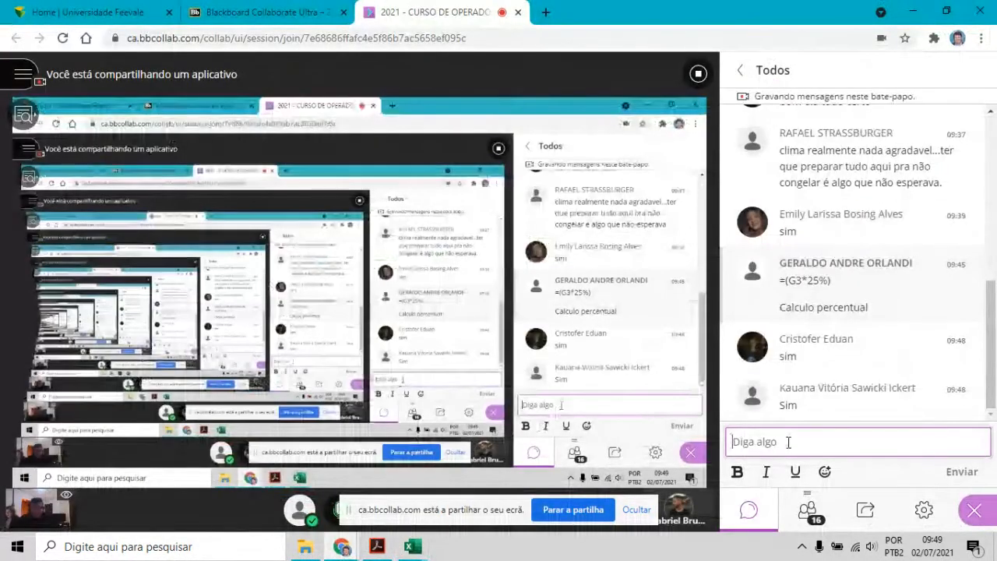
pyautogui.hotkey('ctrl', 'v')
pyautogui.press('Return')
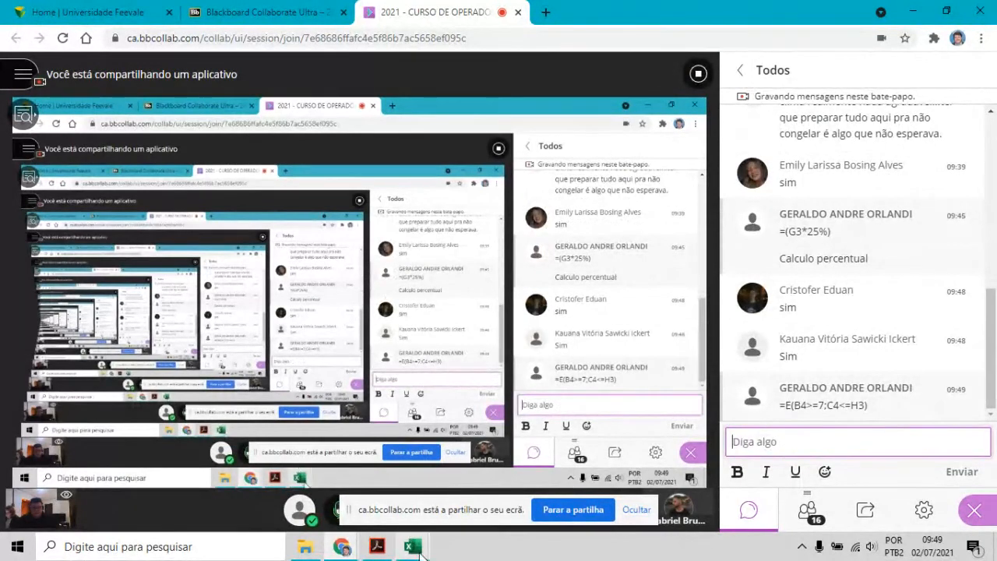
# - Show the Função Encadeada slide on page 5 of the PDF in Acrobat Reader, and return to the Exemplo E.xlsx workbook
pyautogui.click(377, 546)
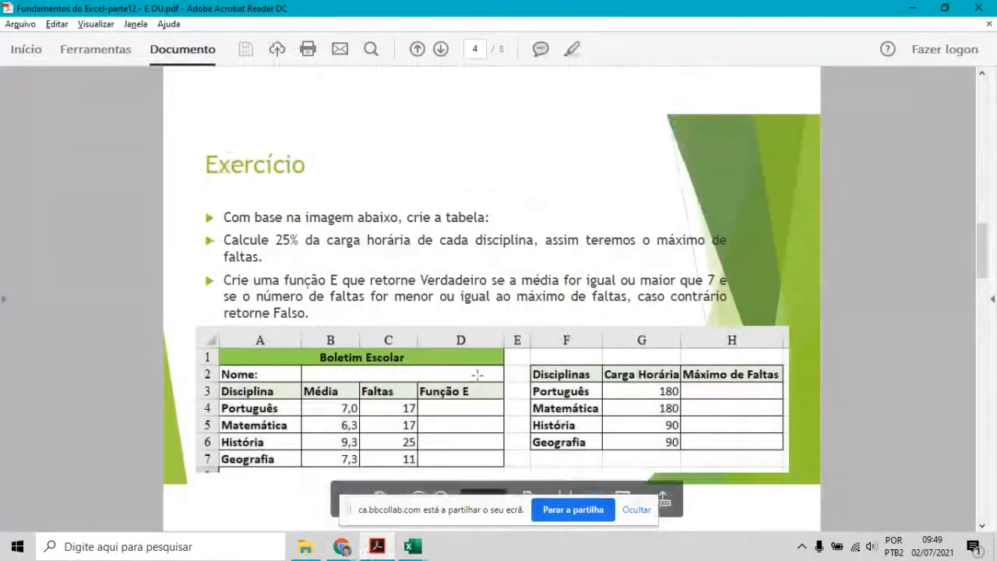
pyautogui.click(983, 421)
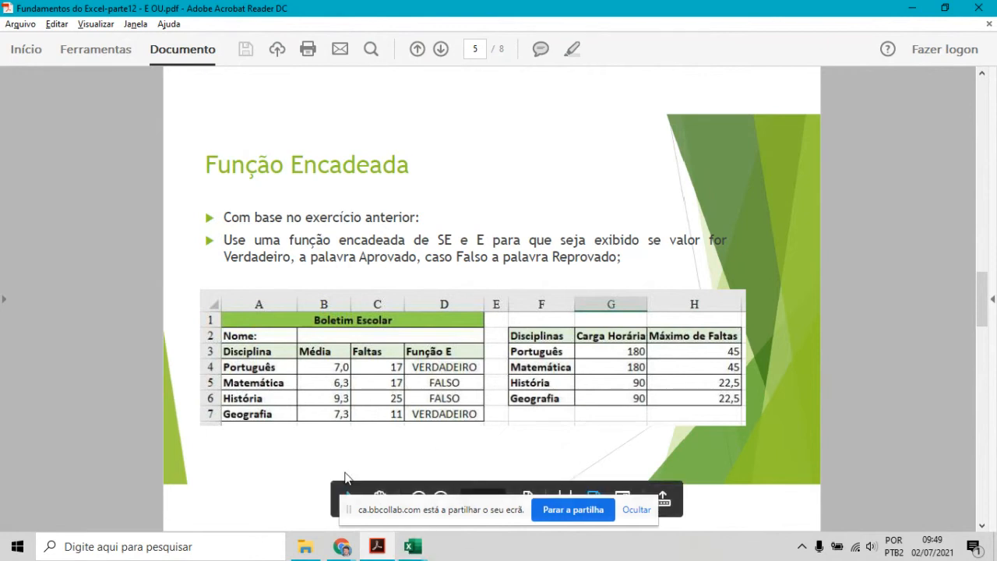
pyautogui.moveTo(413, 546)
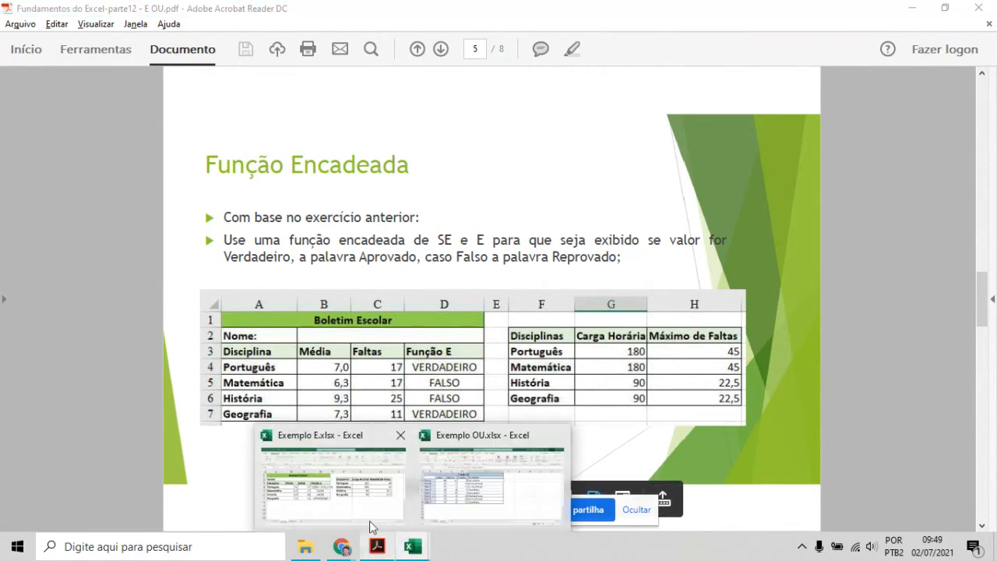
pyautogui.click(366, 497)
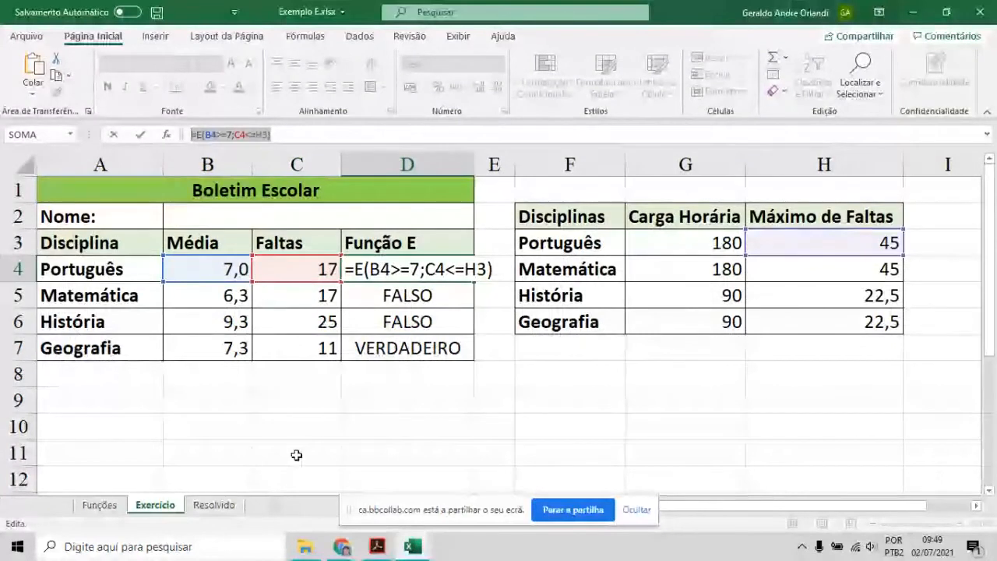
pyautogui.click(139, 134)
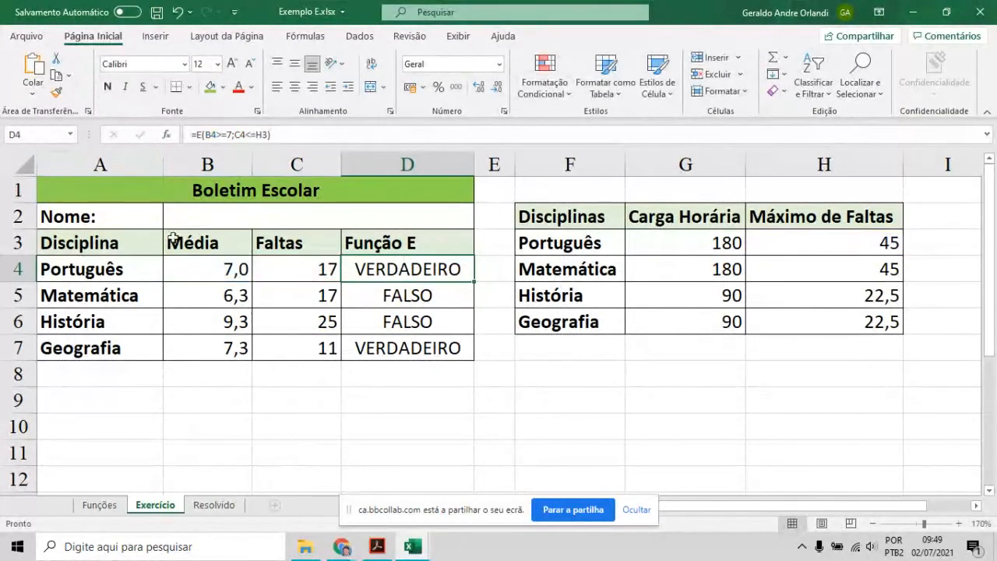
# - Open the Resolvido sheet and examine the E formula in the Português row's Função E cell, D4
pyautogui.click(214, 505)
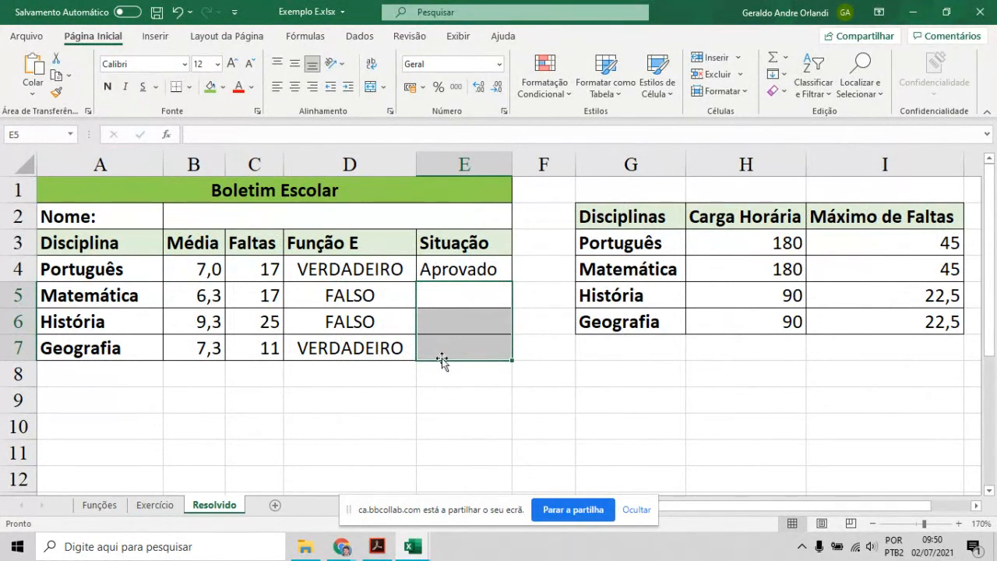
pyautogui.click(477, 307)
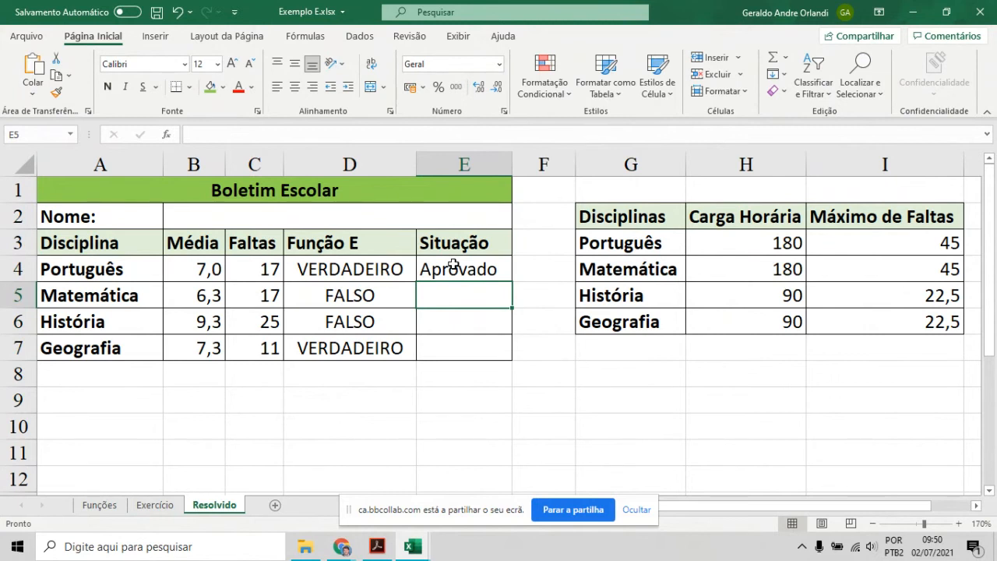
pyautogui.doubleClick(394, 266)
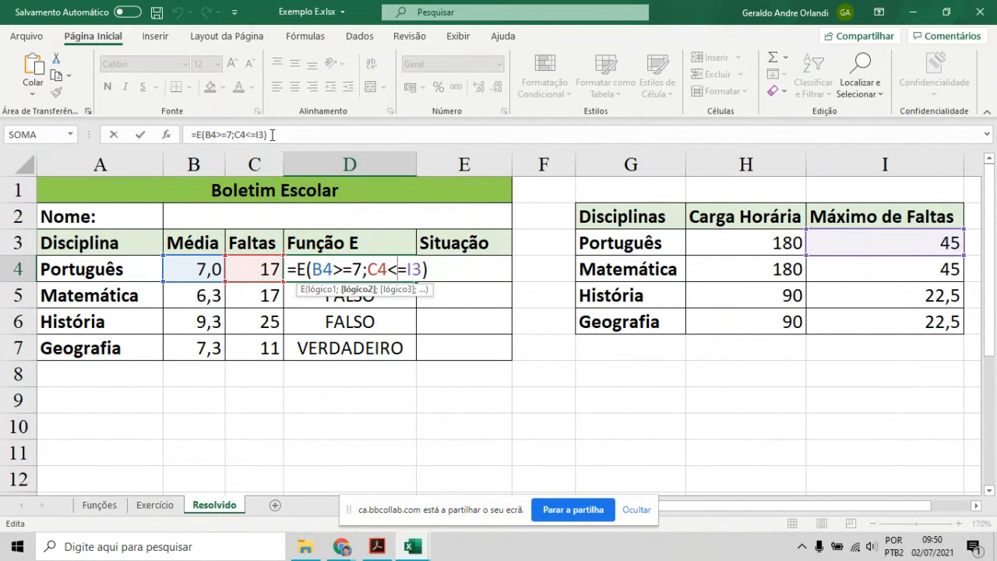
pyautogui.moveTo(271, 136); pyautogui.dragTo(191, 134)
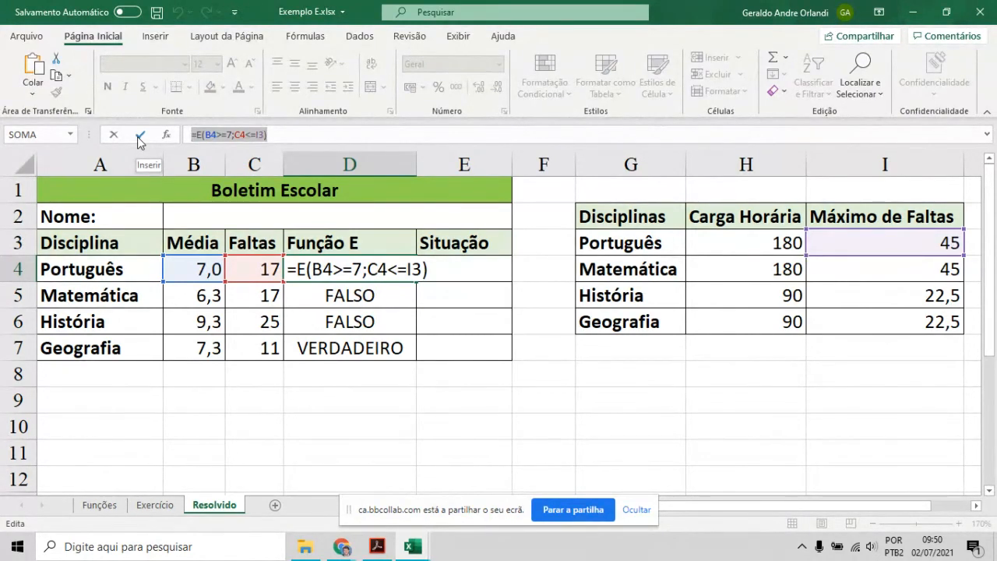
pyautogui.click(140, 139)
# - Examine the SE formula in Situação cell E4, highlighting its nested test E(B4>=7;C4<I3)
pyautogui.doubleClick(481, 275)
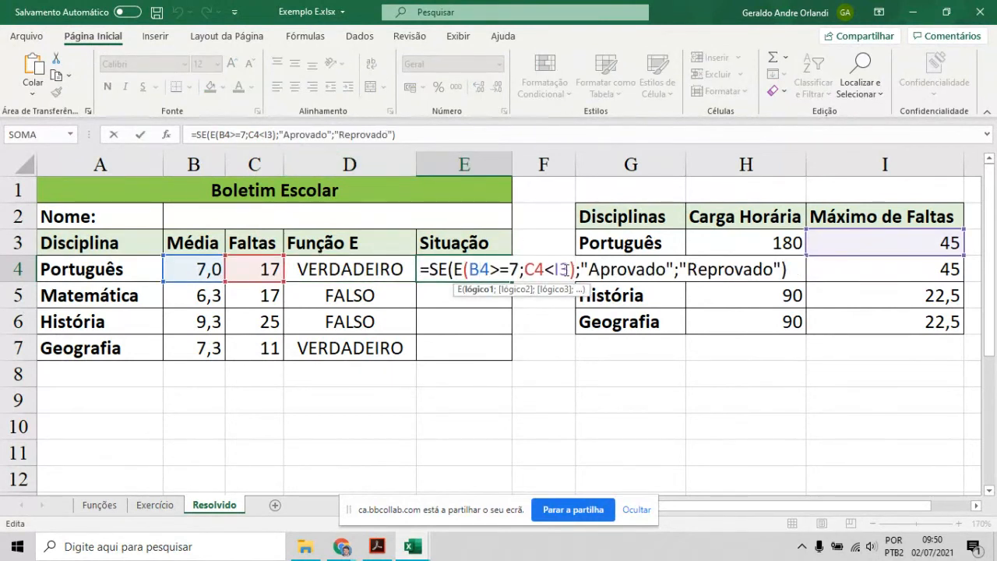
pyautogui.moveTo(576, 271); pyautogui.dragTo(454, 268)
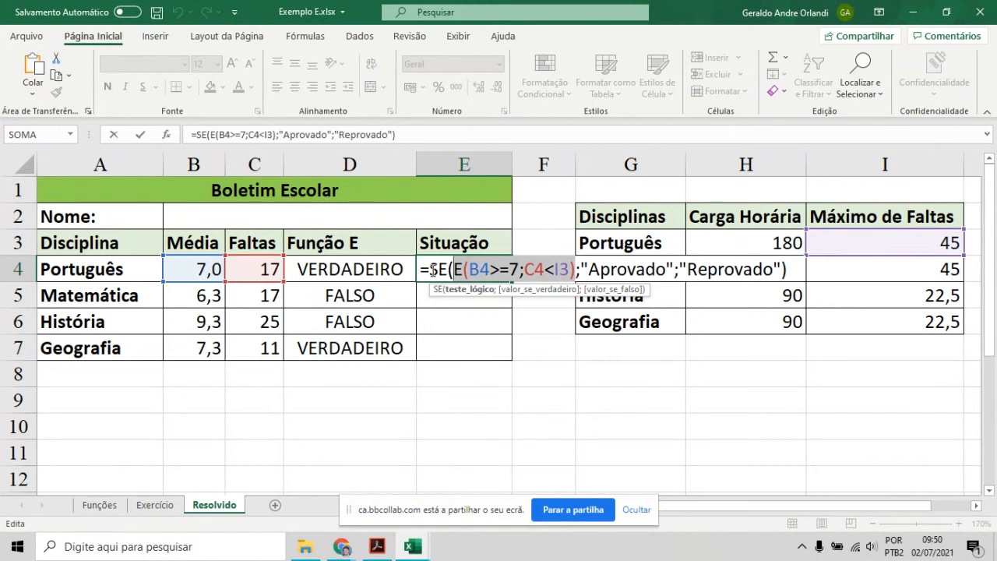
pyautogui.click(310, 267)
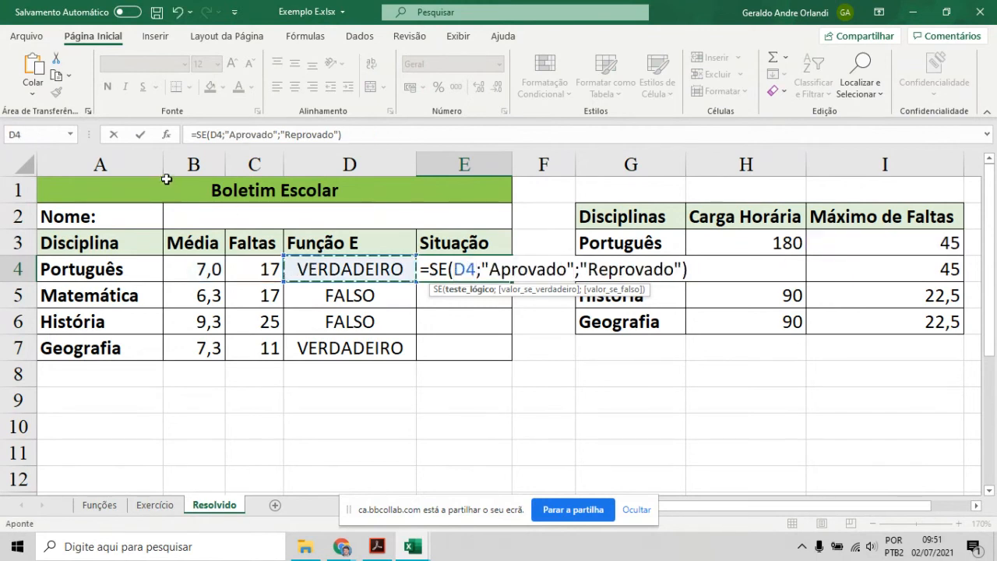
pyautogui.click(139, 136)
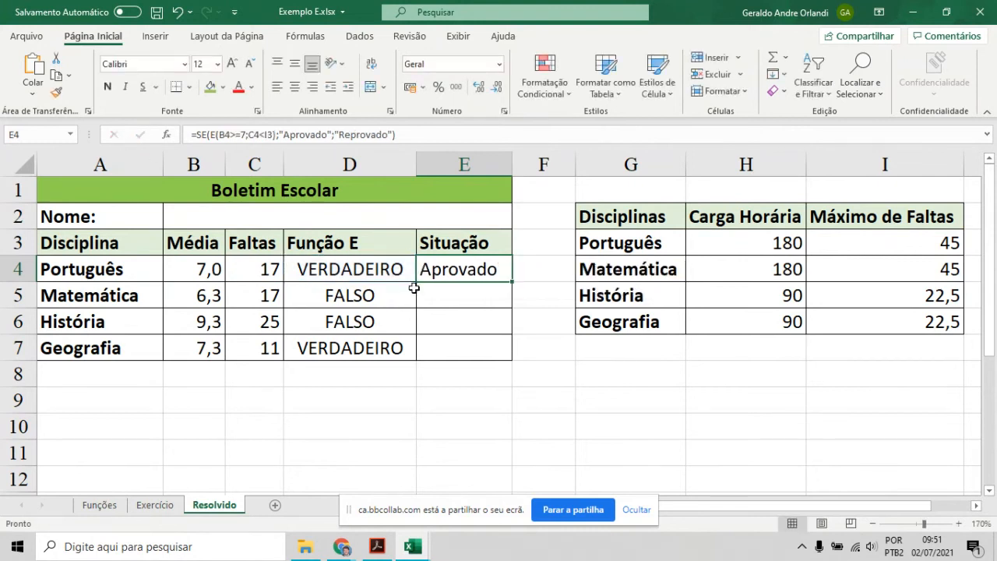
# - Nest D4's E test inside an SE function as its logical test, starting the formula as =SE(E(B4>=7;C4<=I3);
pyautogui.click(377, 267)
pyautogui.doubleClick(377, 267)
pyautogui.press('Left')
pyautogui.press('Left')
pyautogui.press('Left')
pyautogui.press('Left')
pyautogui.press('Left')
pyautogui.press('Left')
pyautogui.press('Left')
pyautogui.press('Left')
pyautogui.press('Left')
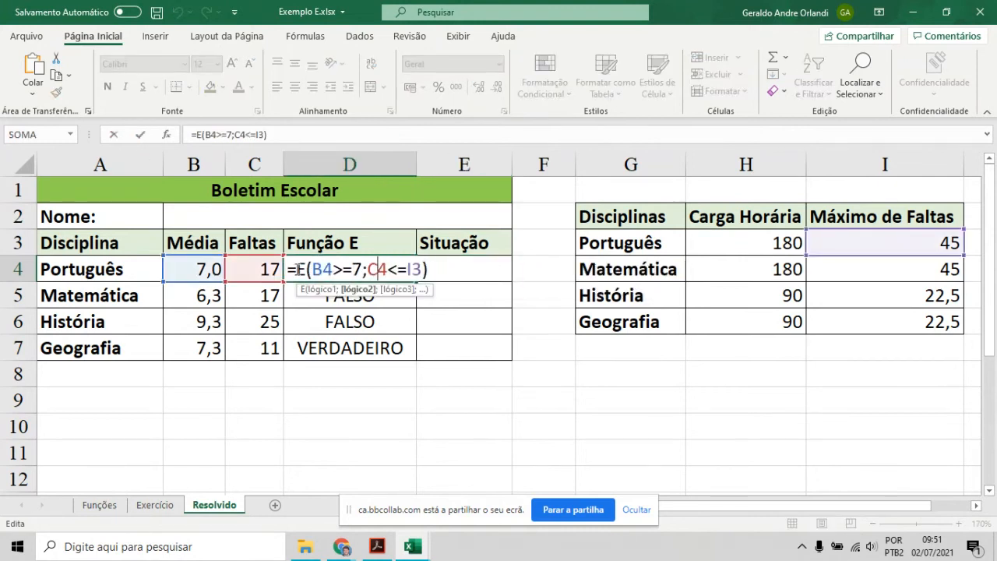
pyautogui.write('SE')
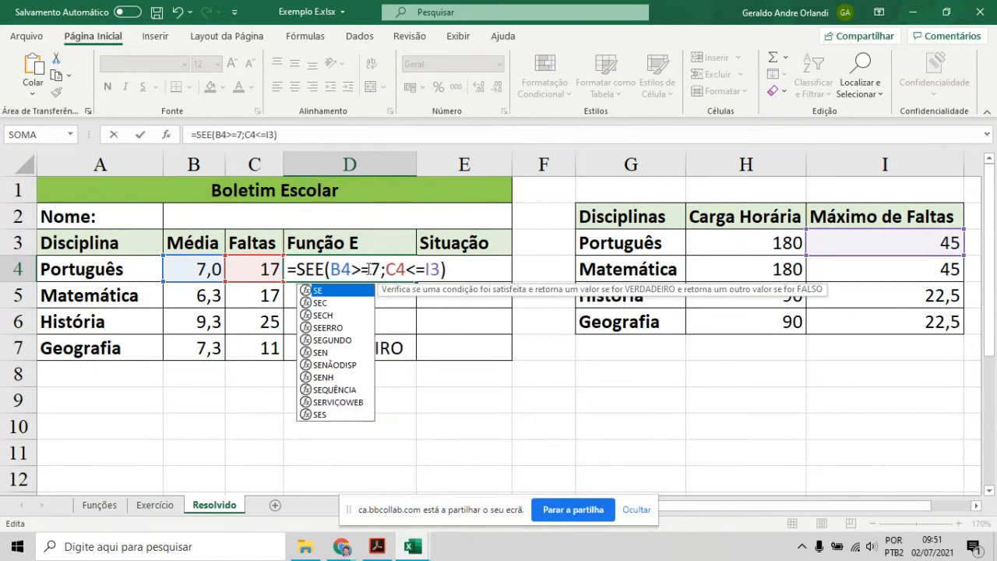
pyautogui.write('(E(B4>=7')
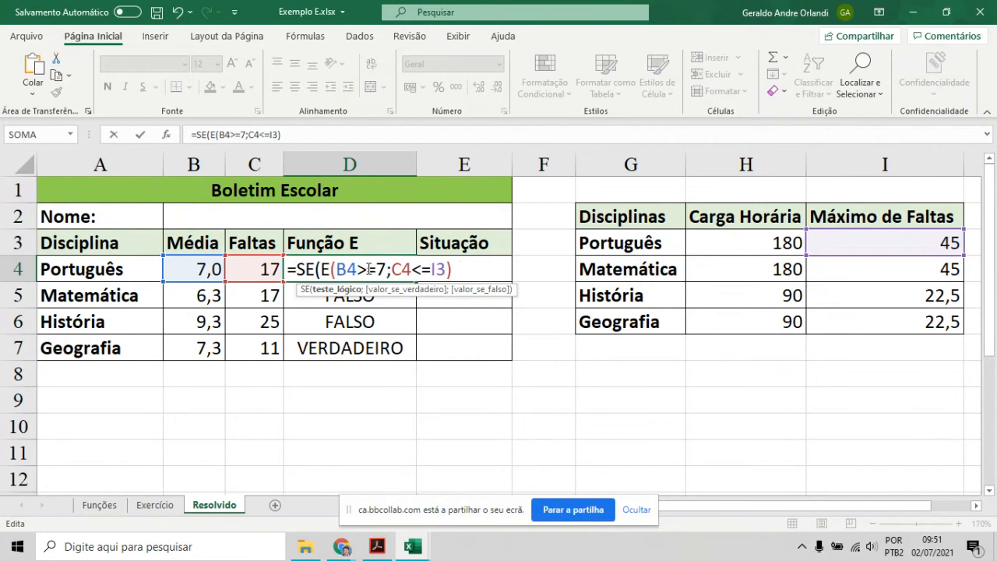
pyautogui.write(';C4<=I3);')
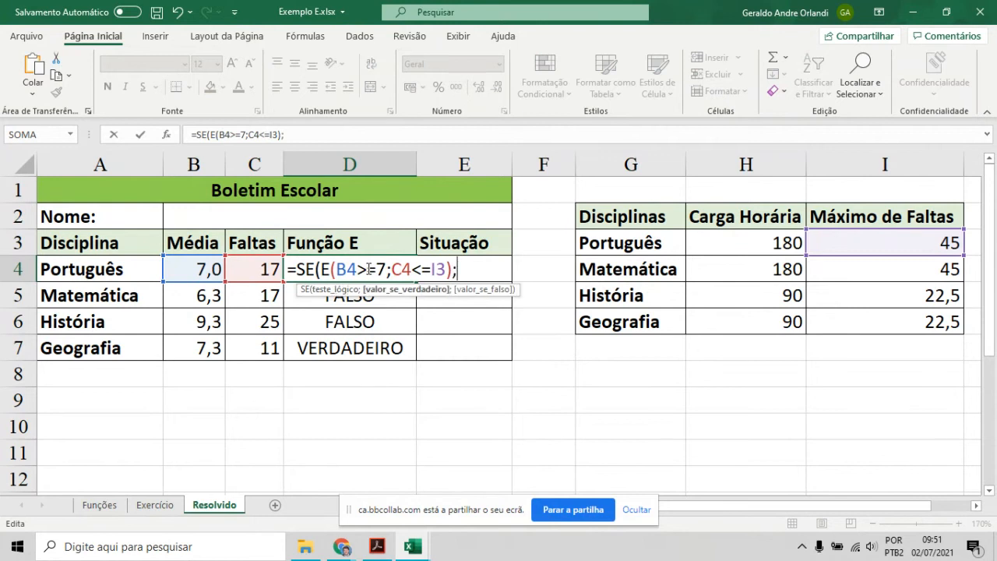
# - Complete D4's SE formula with the results "Aprovado" and "Reprovado", enter it, and undo the change to D4
pyautogui.write('"Aprovado')
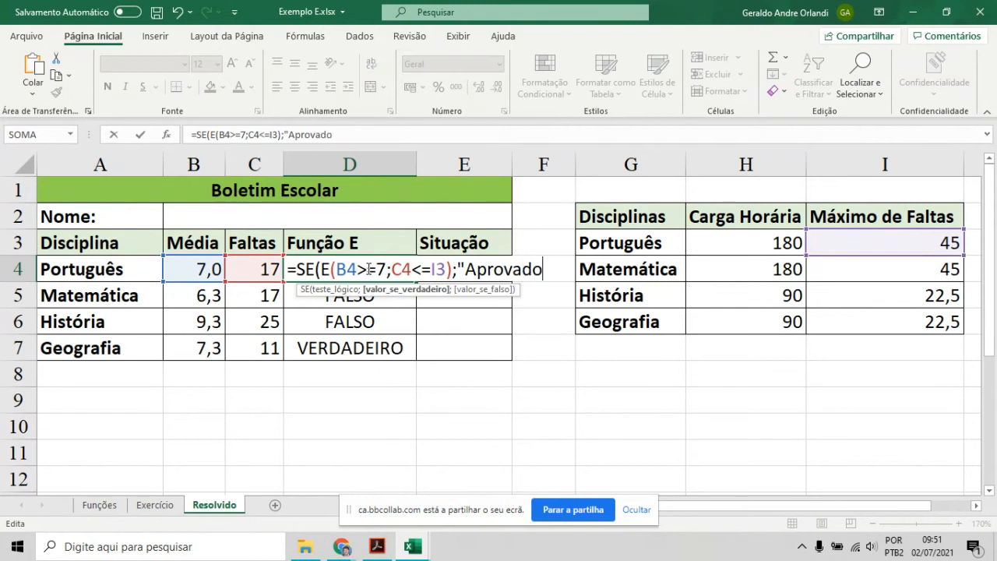
pyautogui.write('";')
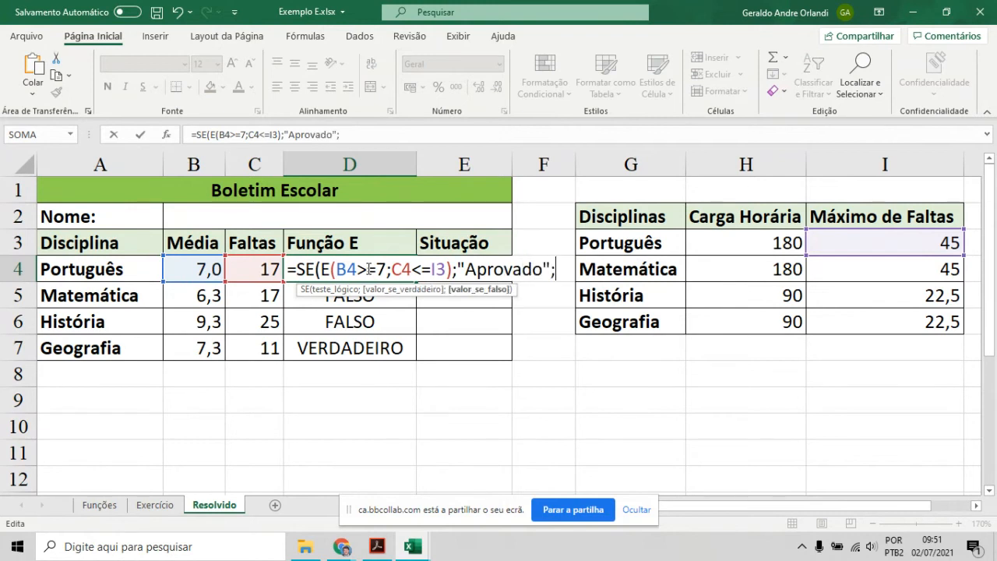
pyautogui.write('"Repro')
pyautogui.write('vado"')
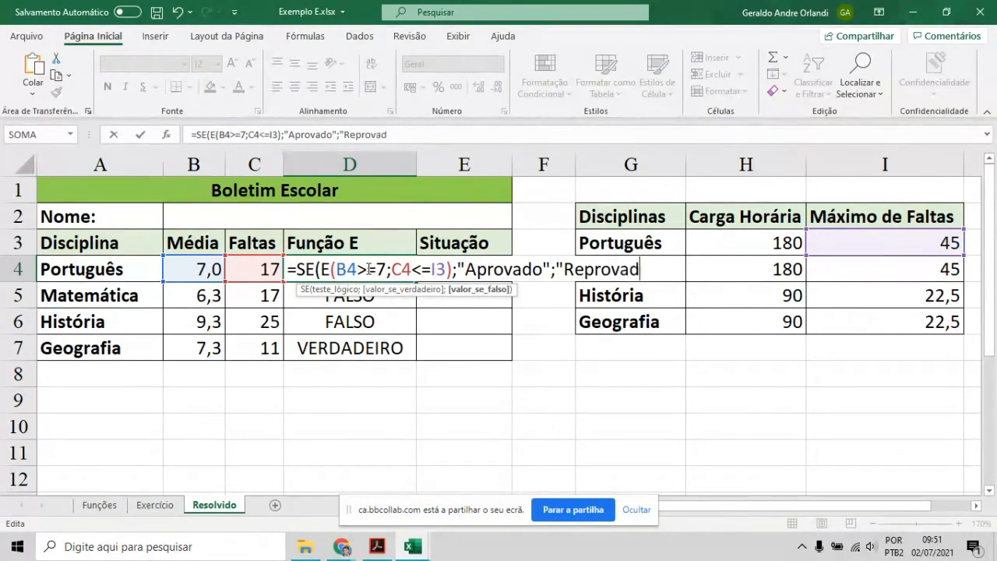
pyautogui.write(')')
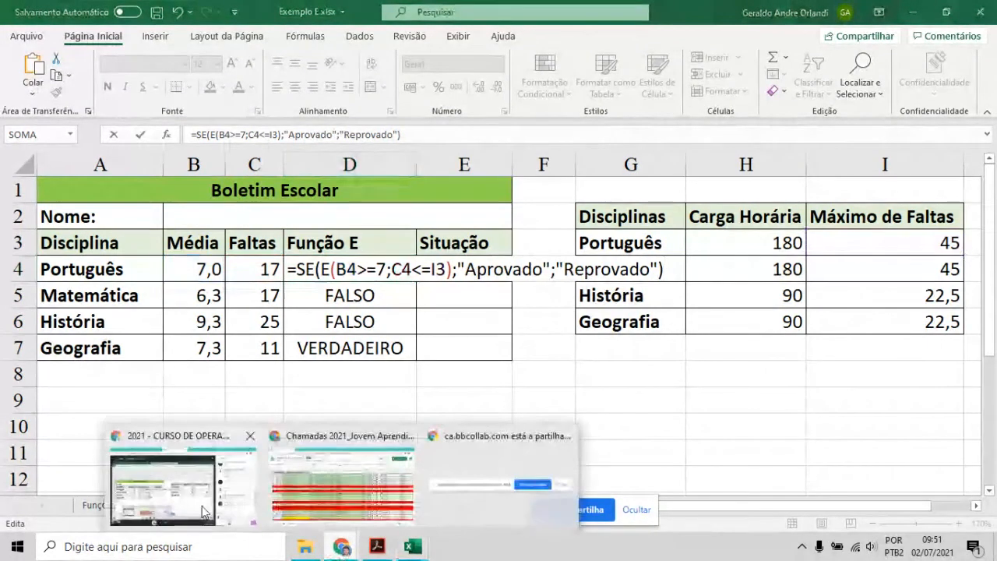
pyautogui.click(140, 134)
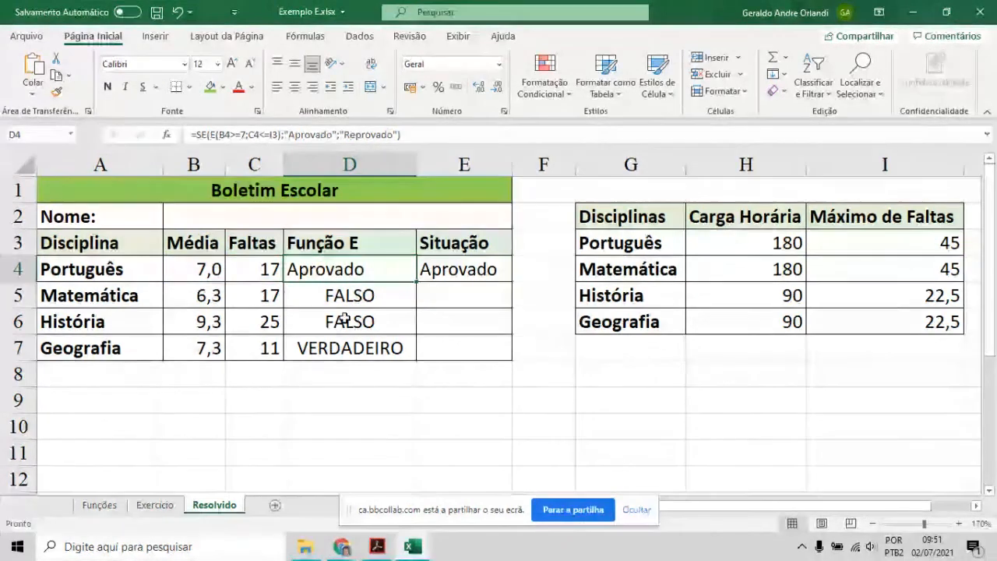
pyautogui.hotkey('ctrl', 'z')
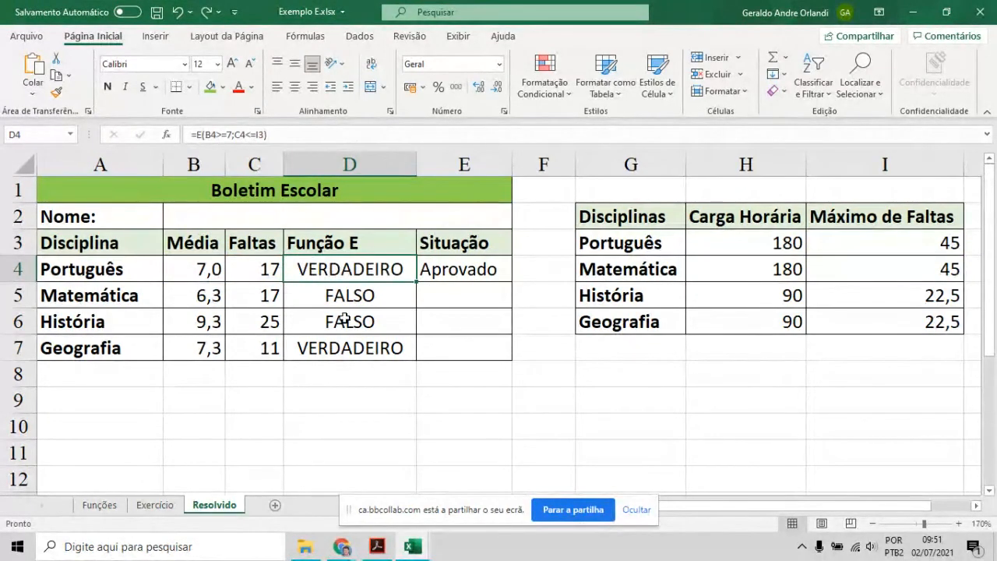
# - Read the latest messages in the session's Todos chat in Chrome, and return to the Exemplo E.xlsx workbook
pyautogui.moveTo(342, 547)
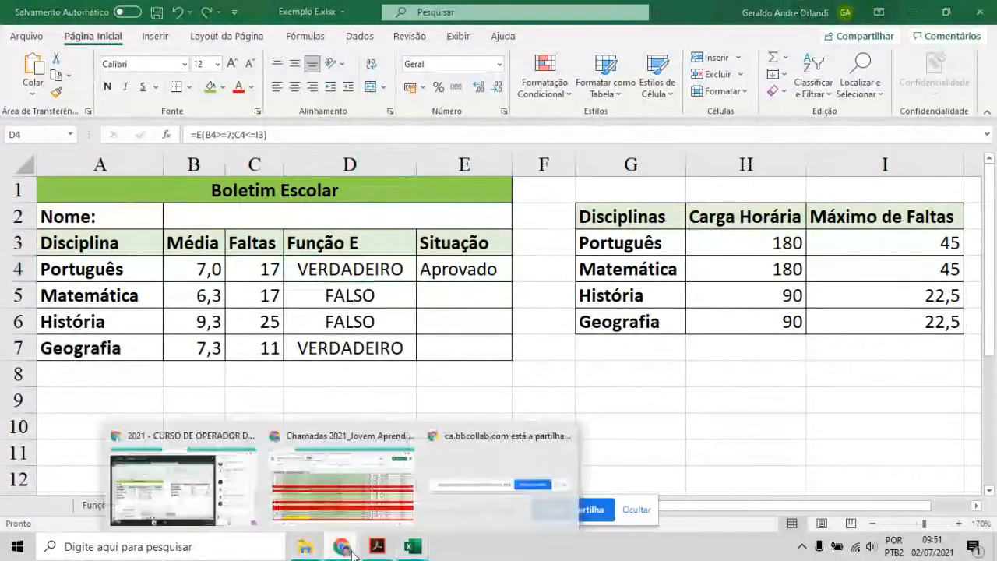
pyautogui.click(234, 494)
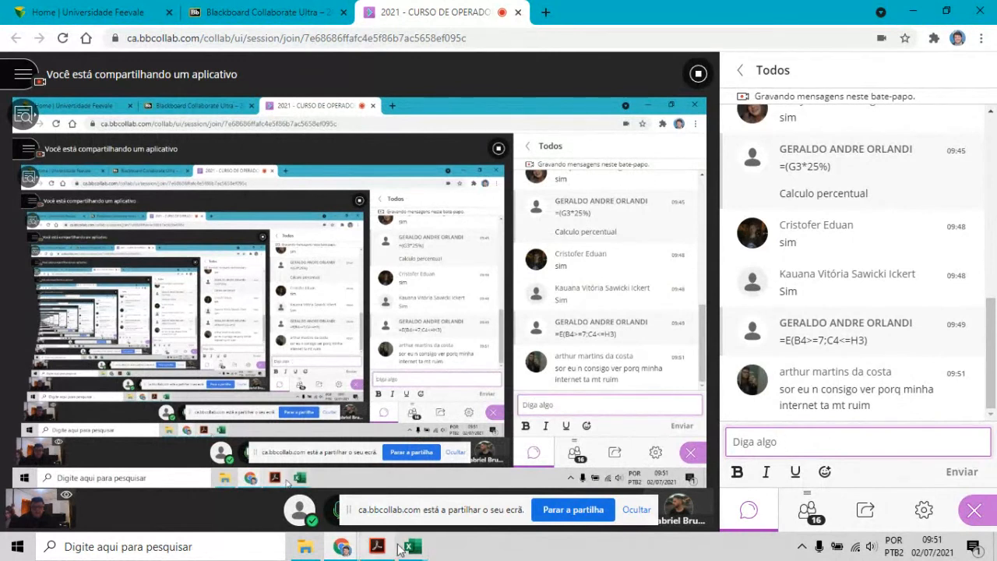
pyautogui.moveTo(402, 549)
pyautogui.click(343, 491)
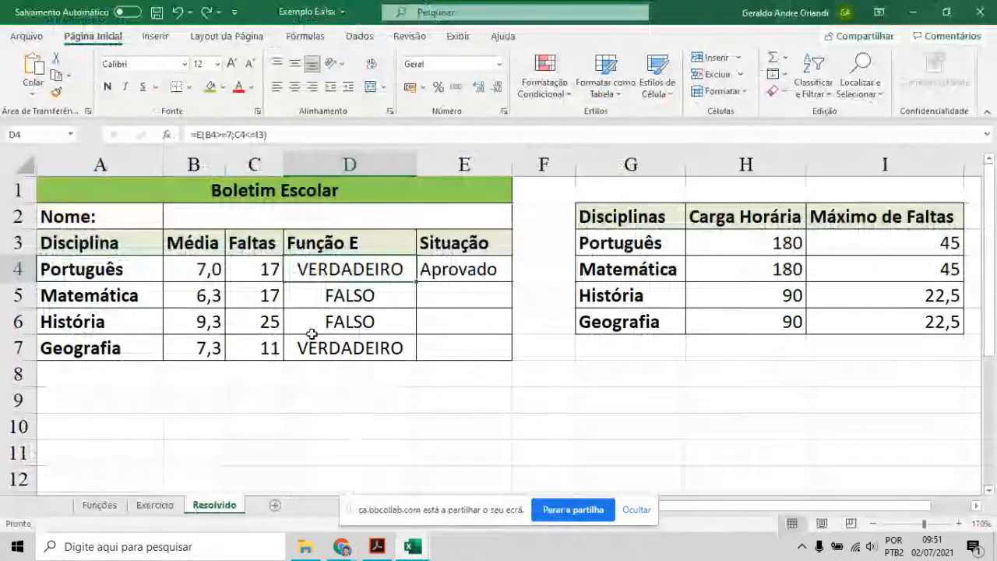
# - Copy the formula =SE(E(B4>=7;C4<I3);"Aprovado";"Reprovado") from E4 and post it in the session's Todos chat in Chrome
pyautogui.click(454, 265)
pyautogui.moveTo(433, 134); pyautogui.dragTo(169, 134)
pyautogui.hotkey('ctrl', 'c')
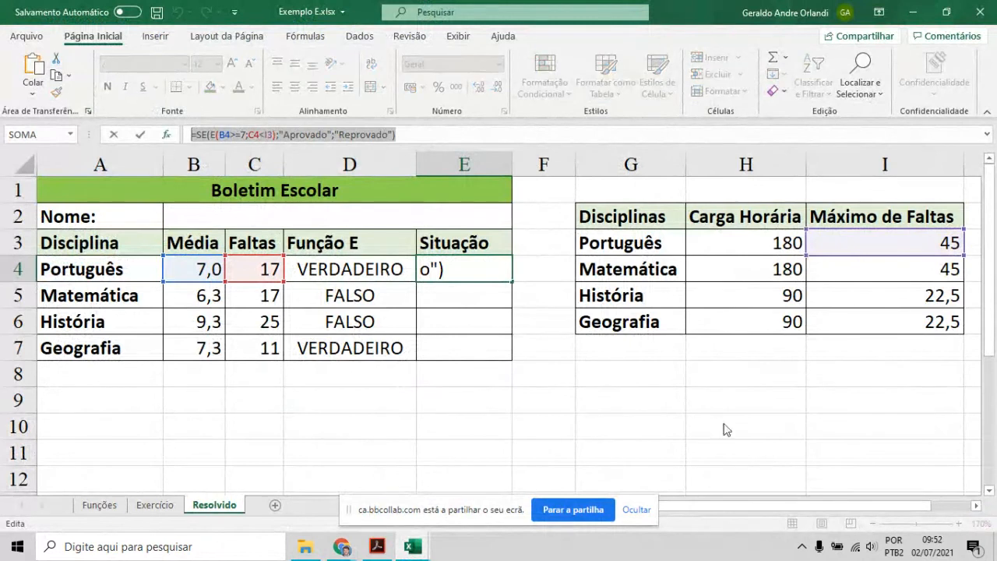
pyautogui.hotkey('alt', 'Tab')
pyautogui.click(826, 438)
pyautogui.hotkey('ctrl', 'v')
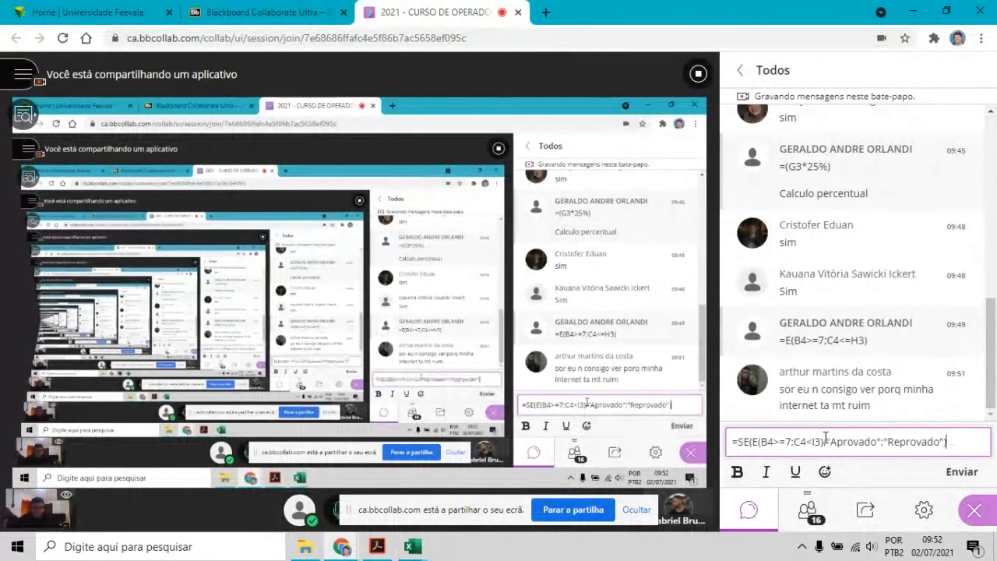
pyautogui.press('Return')
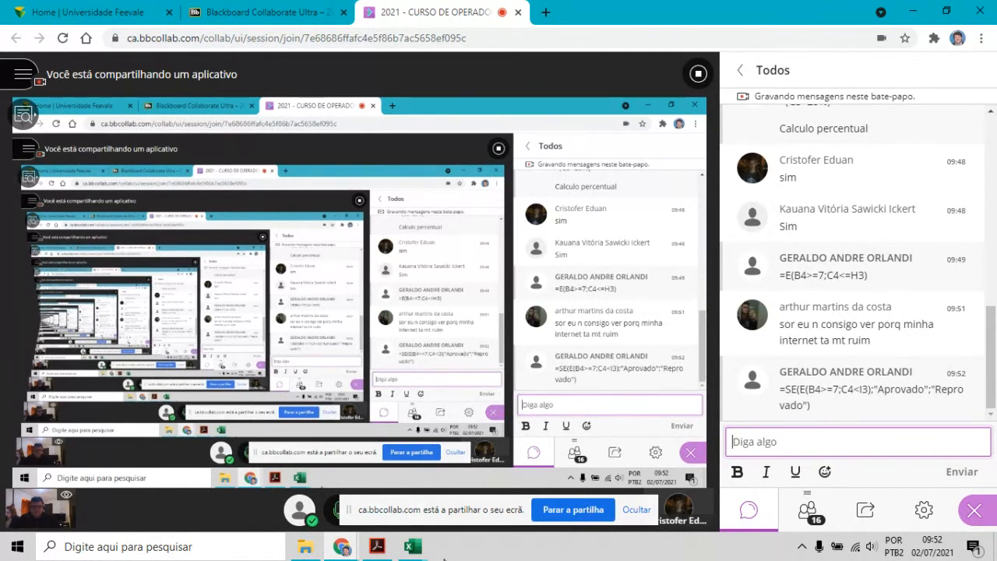
# - Review the Função Encadeada slide in the Acrobat Reader PDF again, and switch back to Exemplo E.xlsx in Excel
pyautogui.click(378, 548)
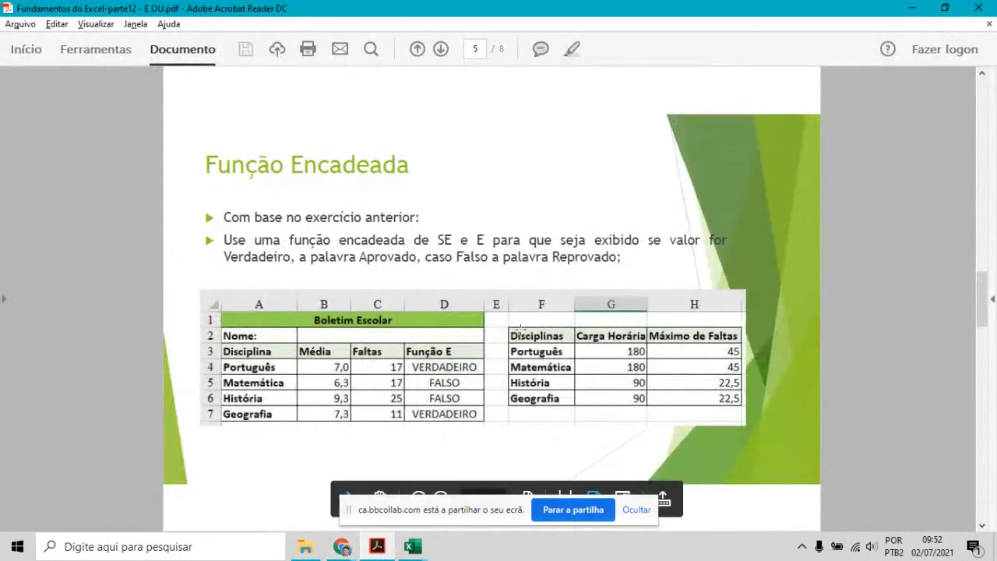
pyautogui.click(421, 550)
pyautogui.click(382, 499)
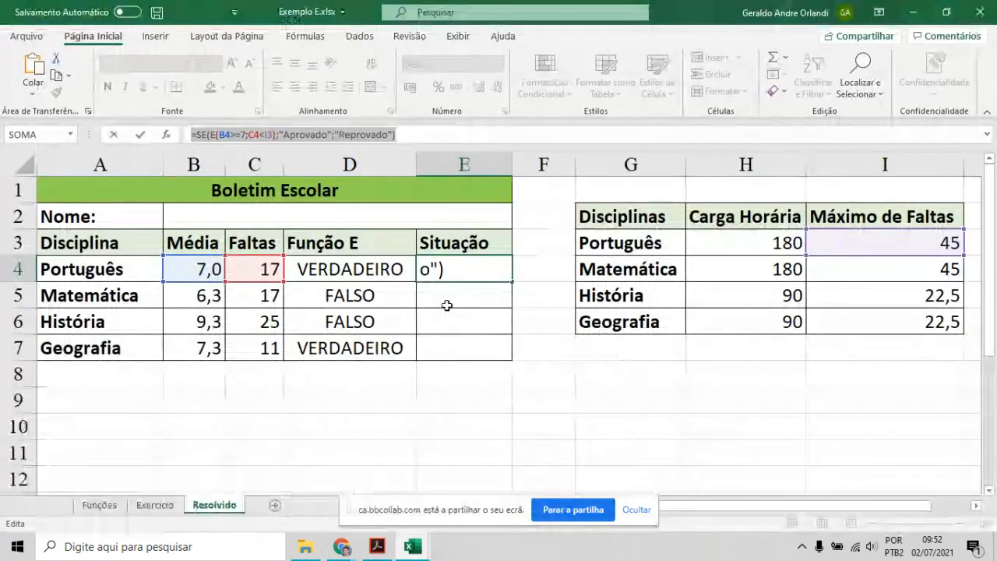
# - Fill the E4 formula down the Situação column to E7, and check the copied formulas in the Matemática and Geografia rows
pyautogui.click(140, 136)
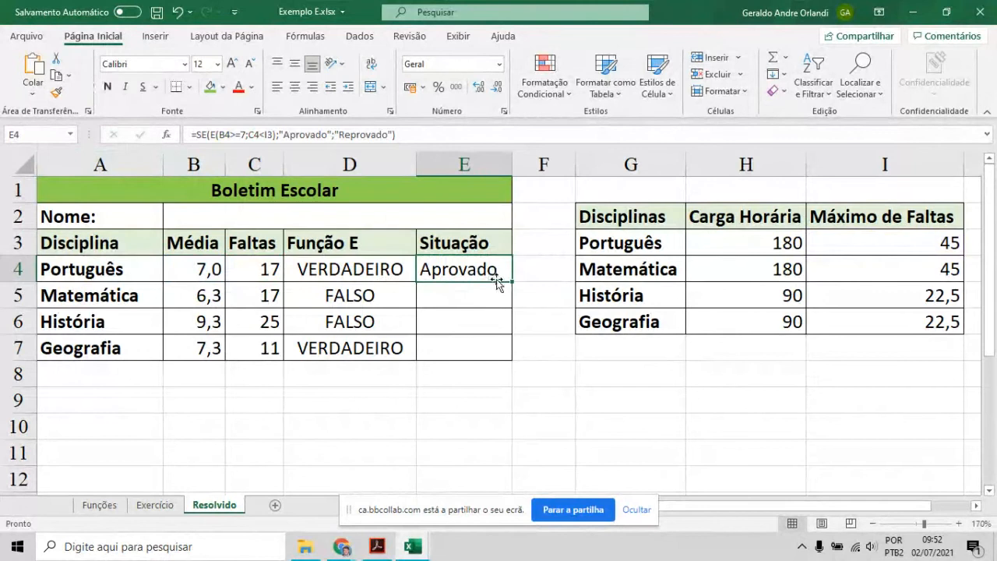
pyautogui.moveTo(513, 282); pyautogui.dragTo(513, 362)
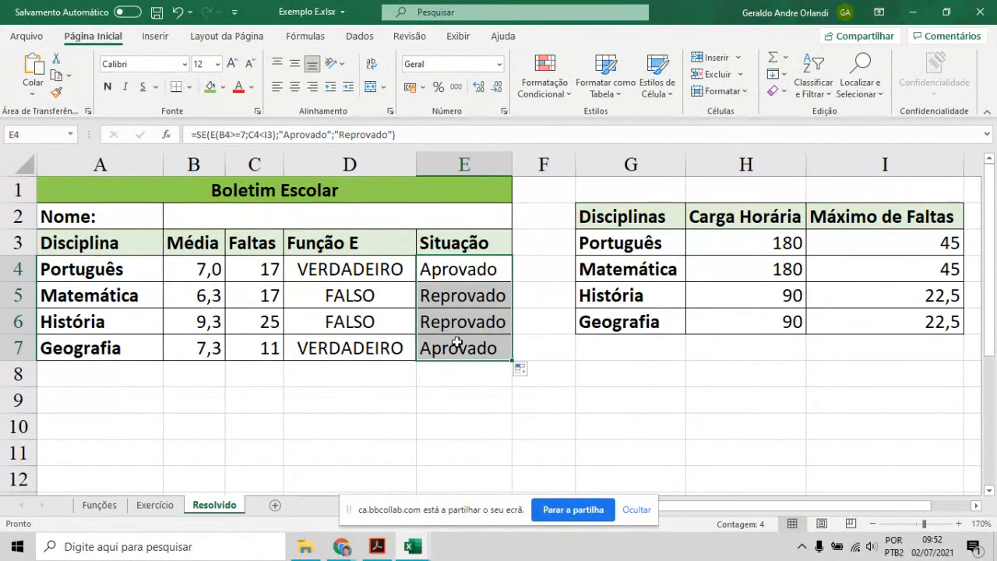
pyautogui.click(446, 301)
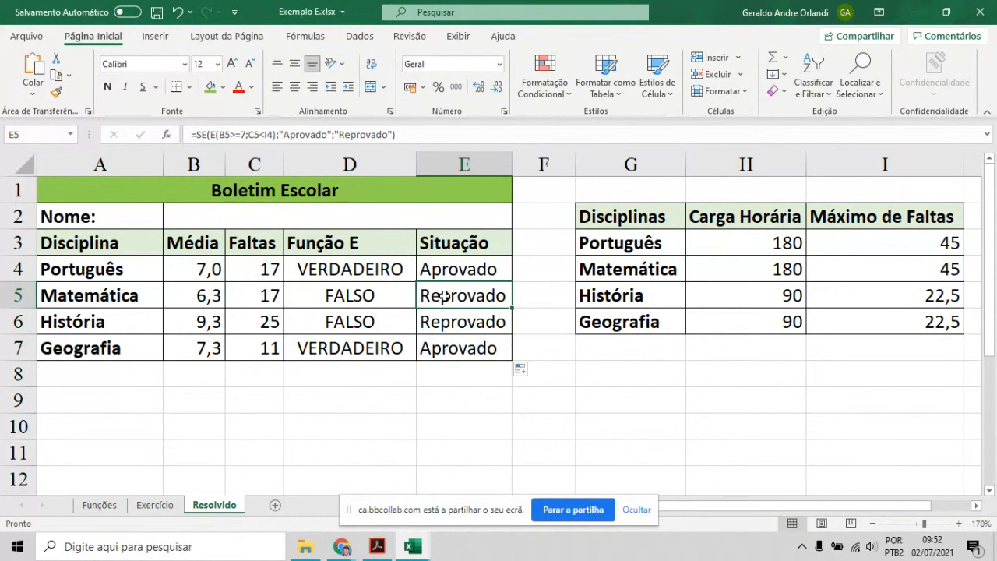
pyautogui.click(459, 350)
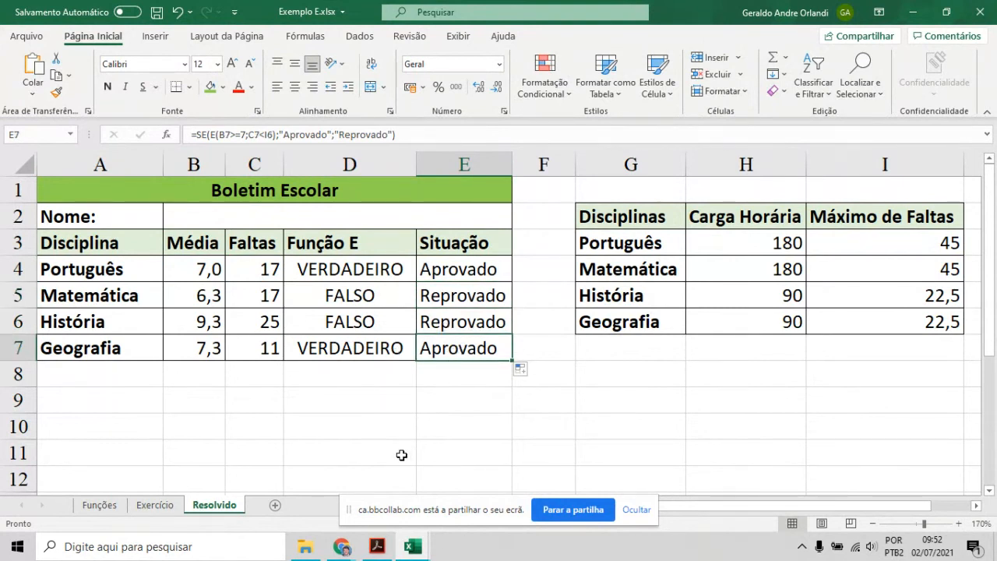
# - Show the OU slide in the Acrobat Reader PDF, and save and close the Exemplo E.xlsx workbook in Excel
pyautogui.click(373, 550)
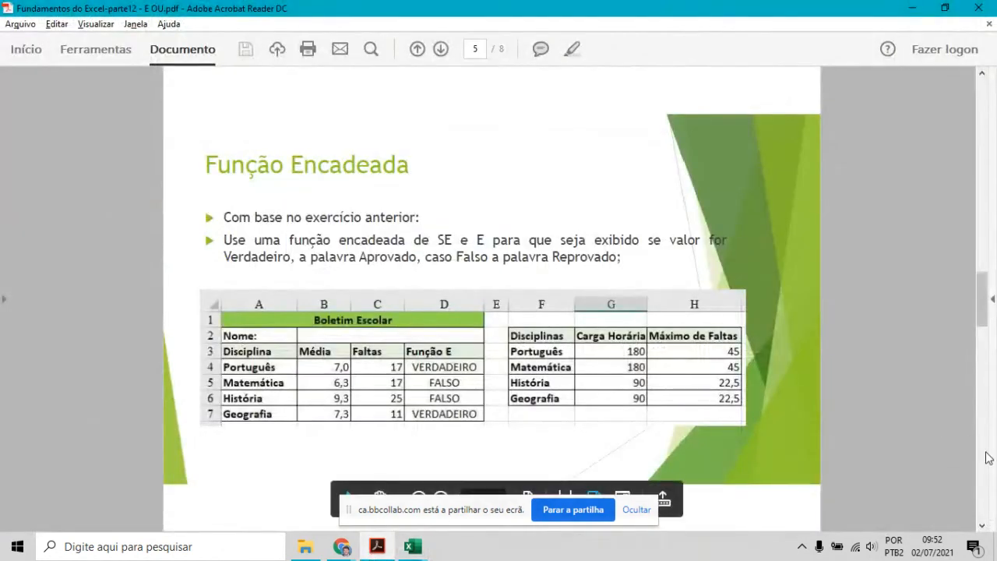
pyautogui.scroll(-1, 985, 455)
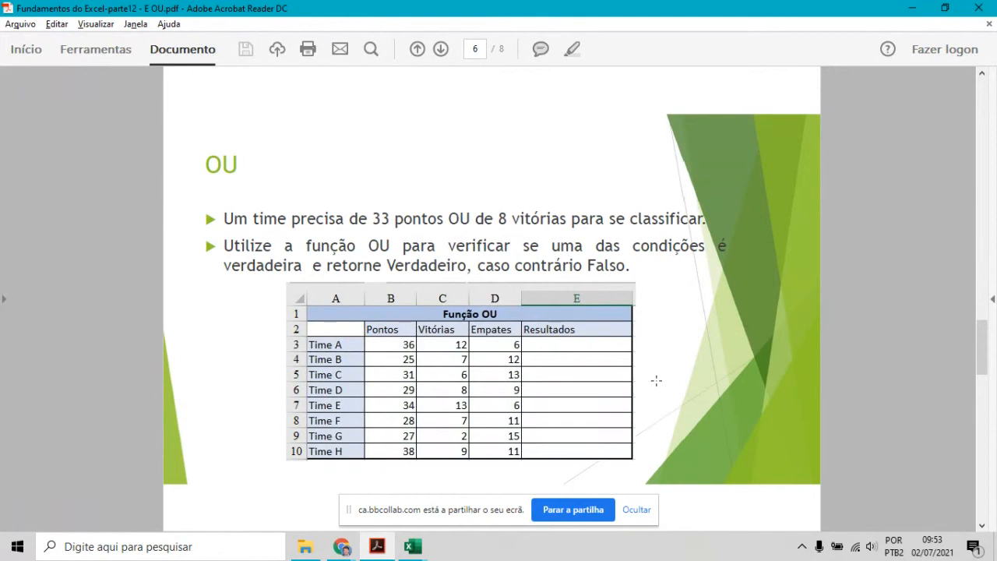
pyautogui.moveTo(411, 550)
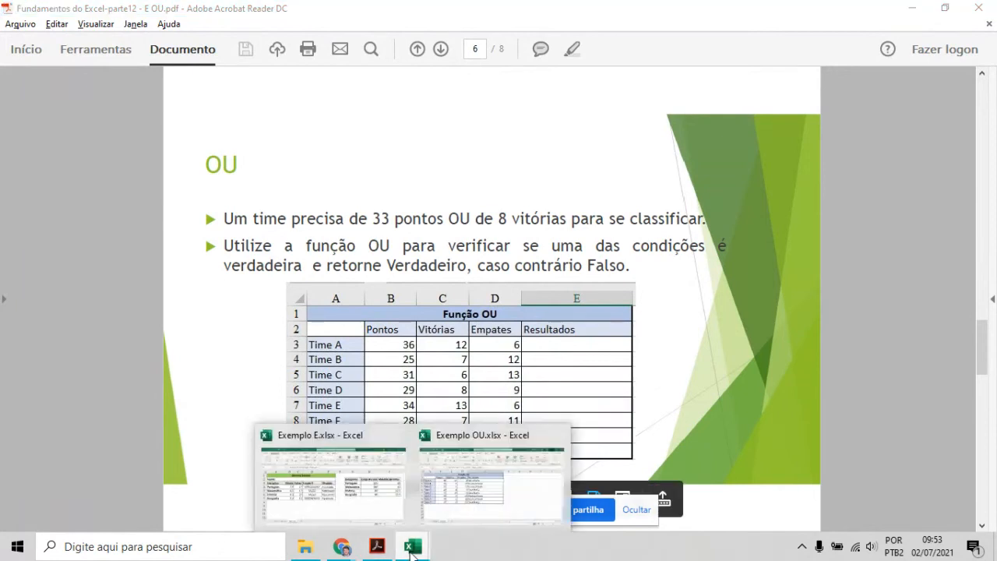
pyautogui.click(334, 483)
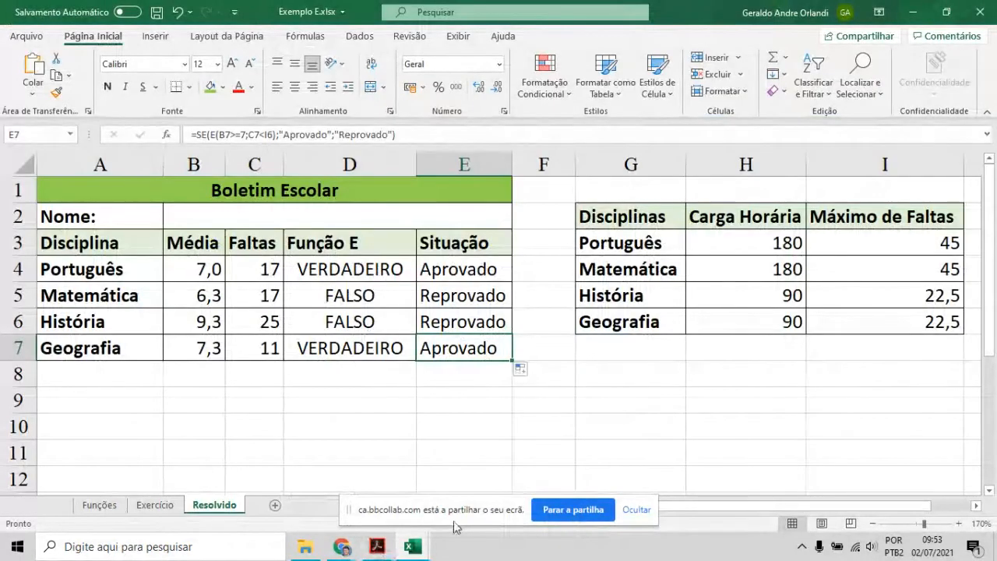
pyautogui.click(978, 12)
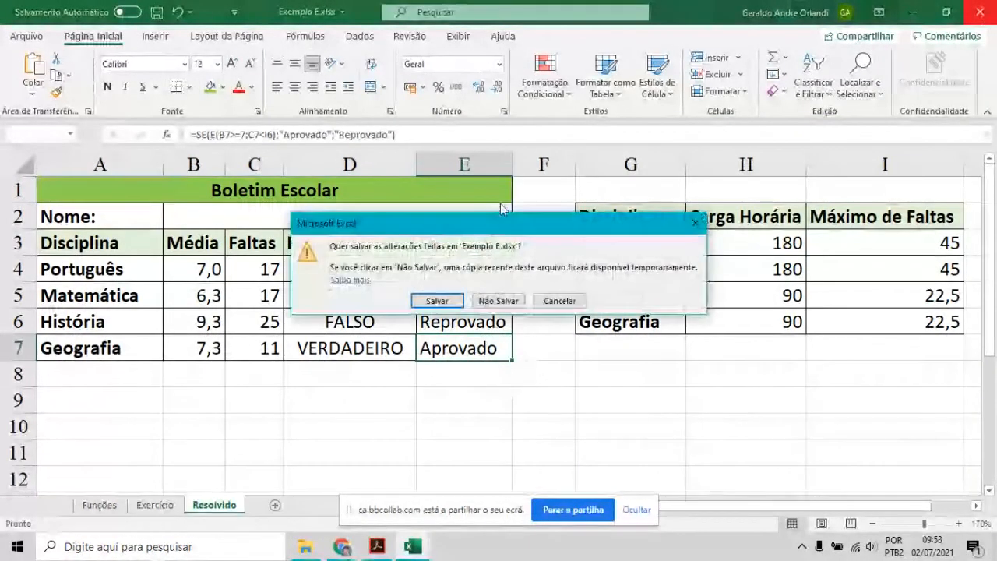
pyautogui.click(437, 301)
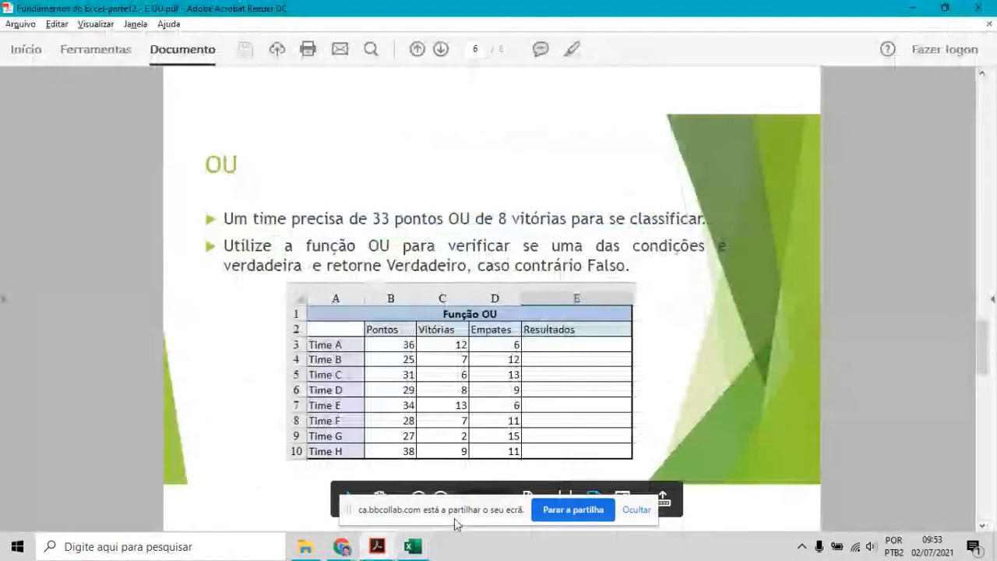
# - Bring up the Planilha2 sheet of Exemplo OU.xlsx in Excel and compare it with the OU slide in the PDF
pyautogui.click(413, 547)
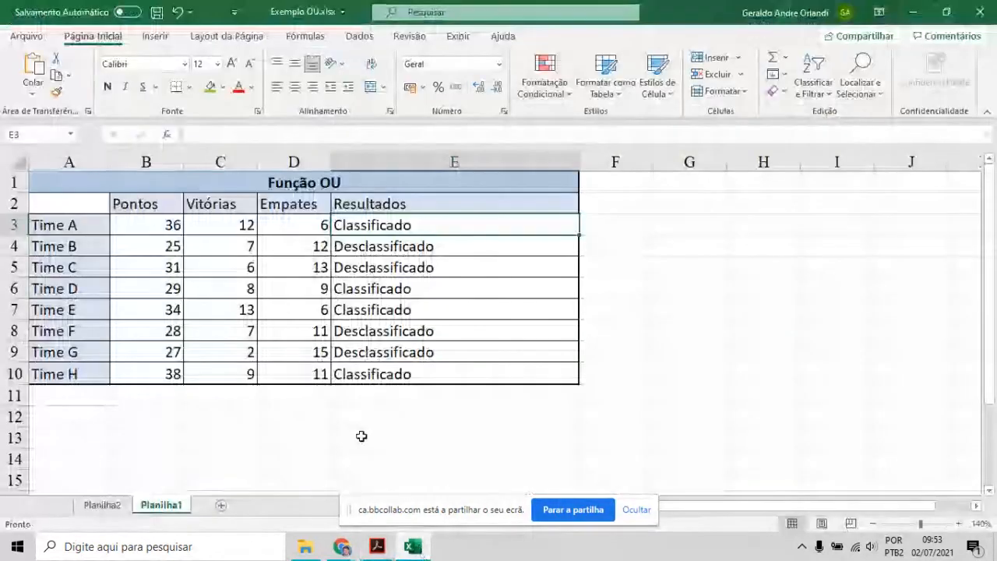
pyautogui.click(102, 505)
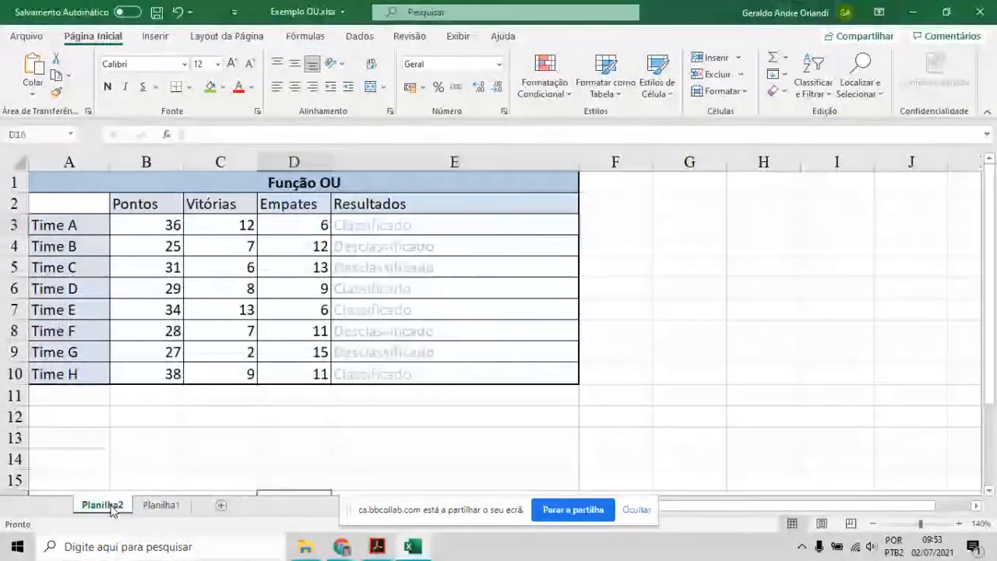
pyautogui.click(393, 225)
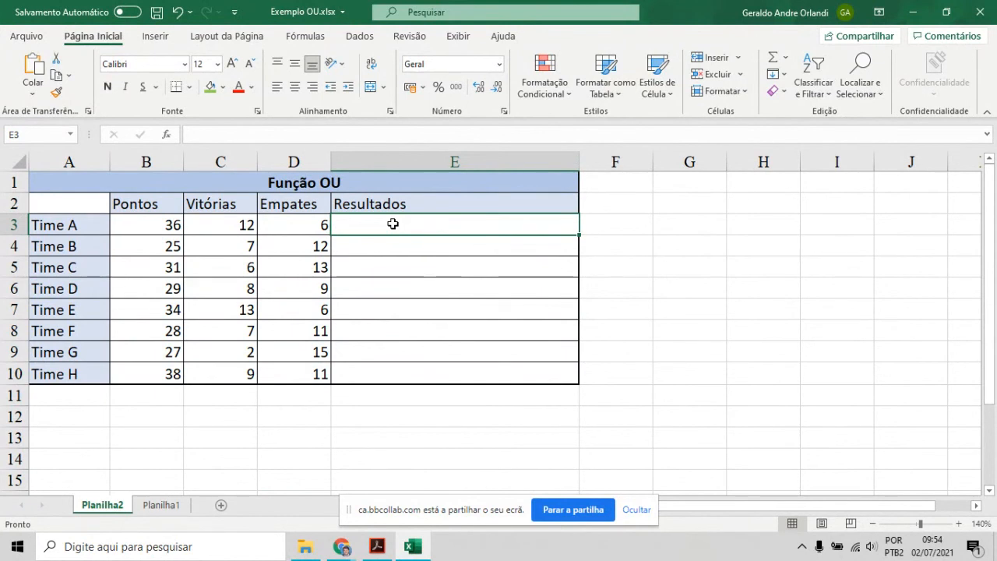
pyautogui.hotkey('alt', 'Tab')
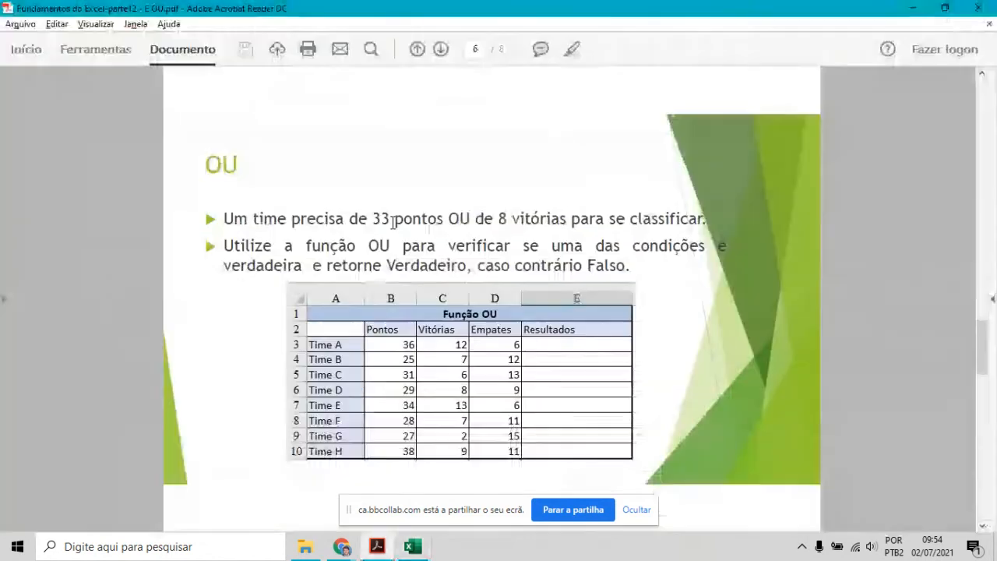
pyautogui.hotkey('alt', 'Tab')
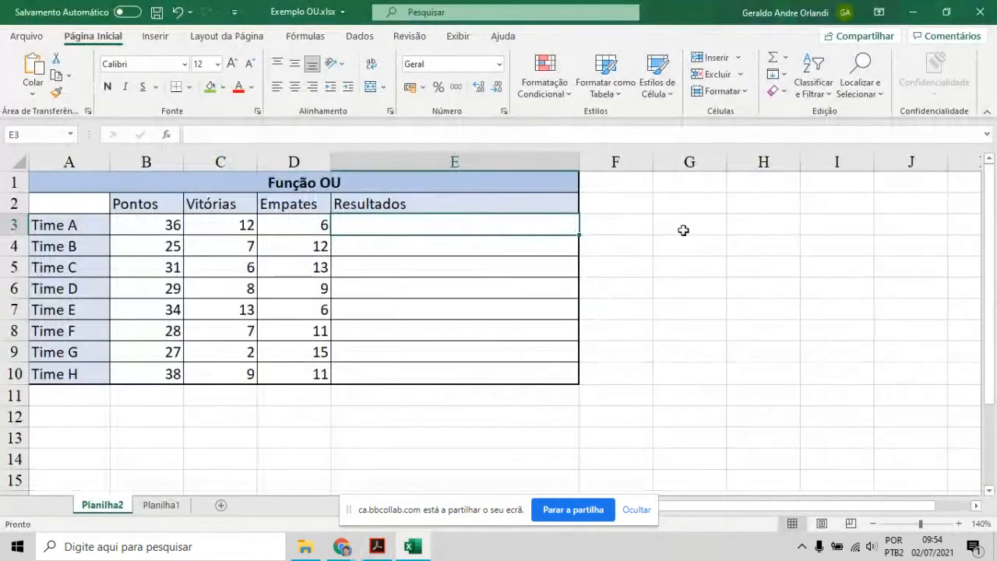
# - Enter the qualifying minimums below the table: 33 points in B12 and 8 wins in C12
pyautogui.click(698, 227)
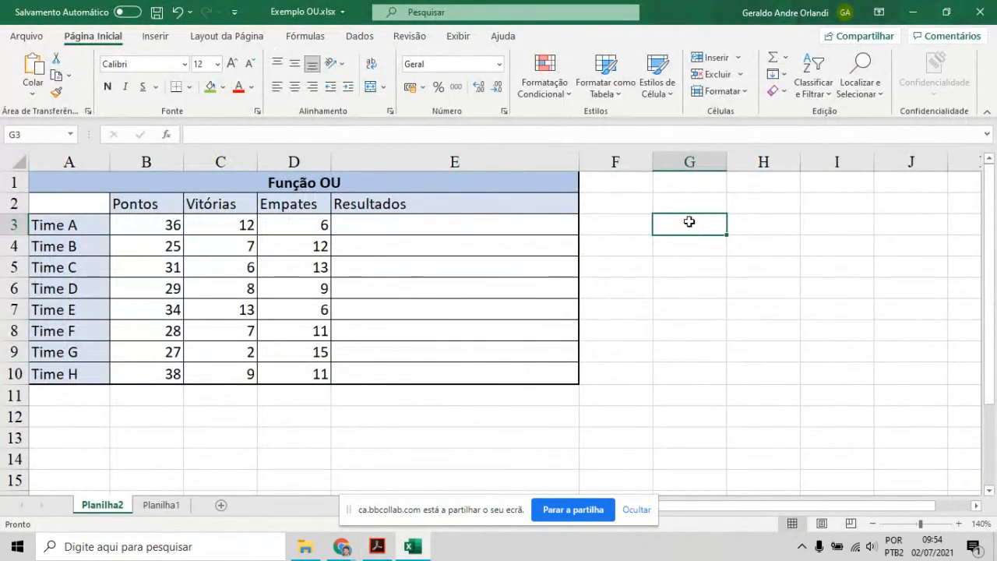
pyautogui.click(154, 416)
pyautogui.write('3')
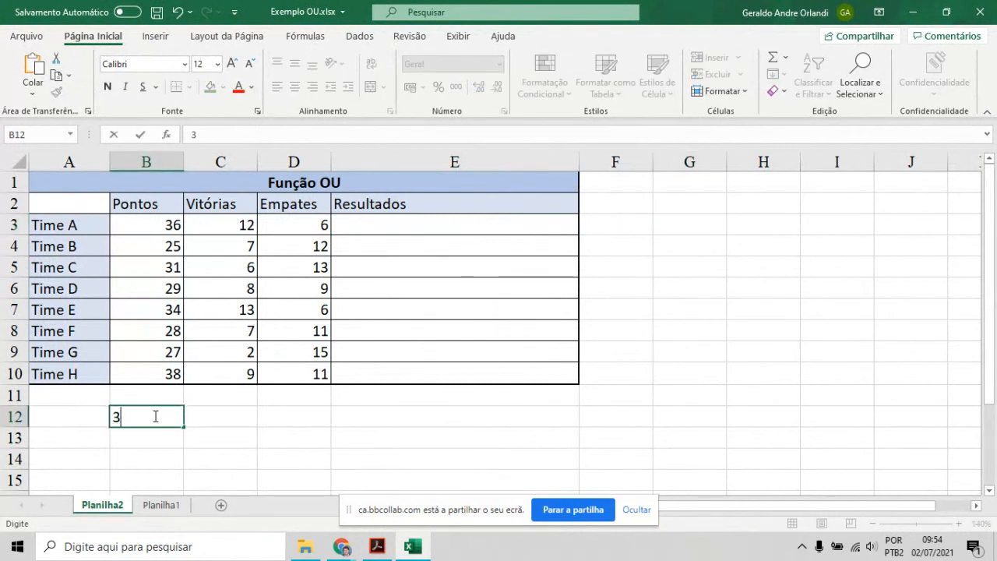
pyautogui.write('3')
pyautogui.hotkey('alt', 'Tab')
pyautogui.hotkey('alt', 'Tab')
pyautogui.press('Tab')
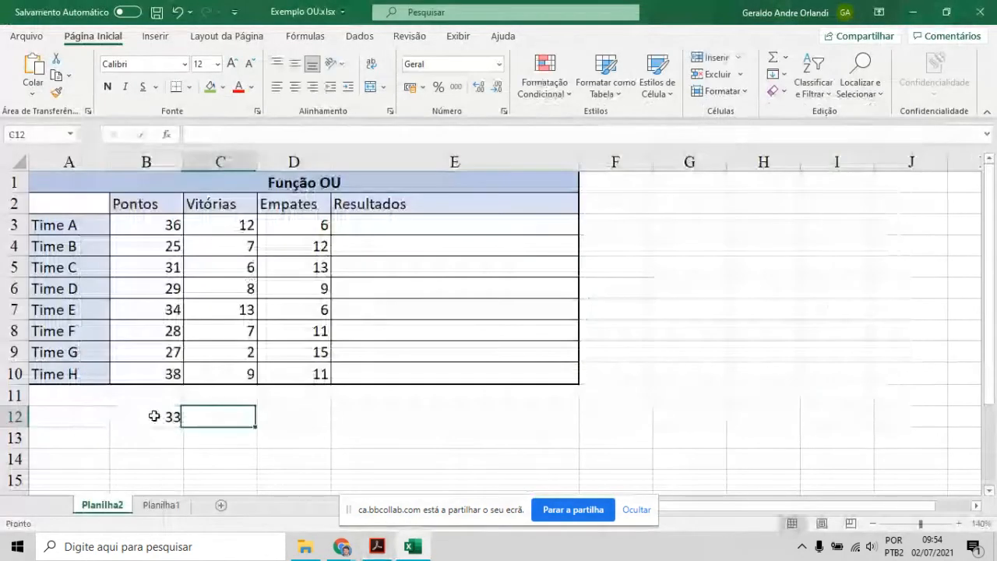
pyautogui.write('8')
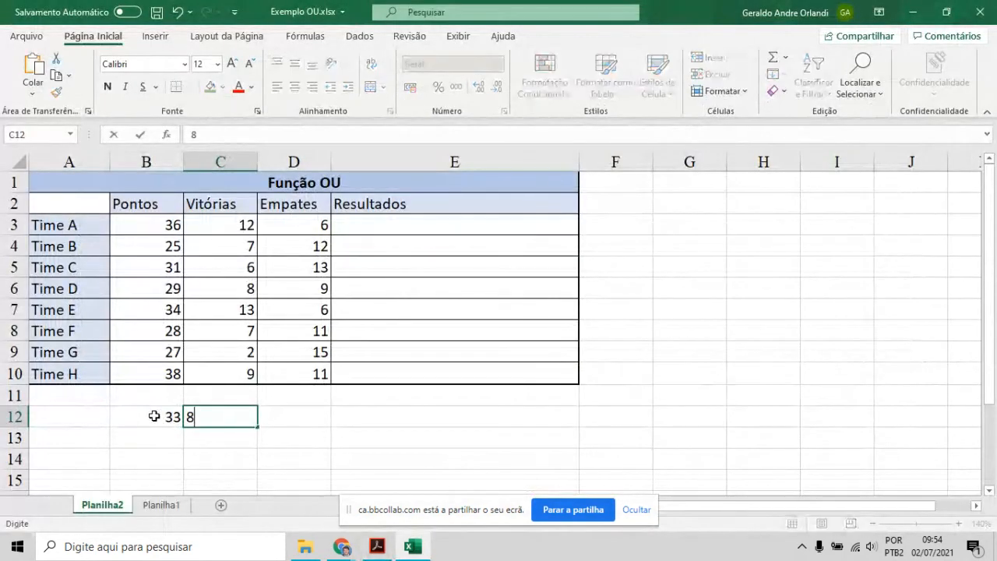
pyautogui.press('Tab')
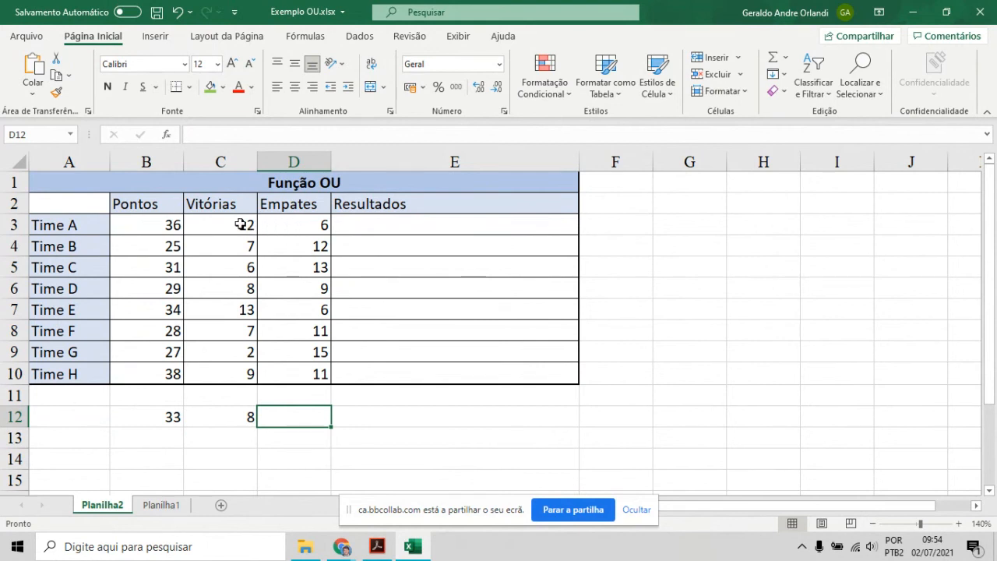
# - Reread the OU exercise slide in the Acrobat Reader PDF and return to Exemplo OU.xlsx in Excel
pyautogui.hotkey('alt', 'Tab')
pyautogui.hotkey('alt', 'Tab')
pyautogui.hotkey('alt', 'Tab')
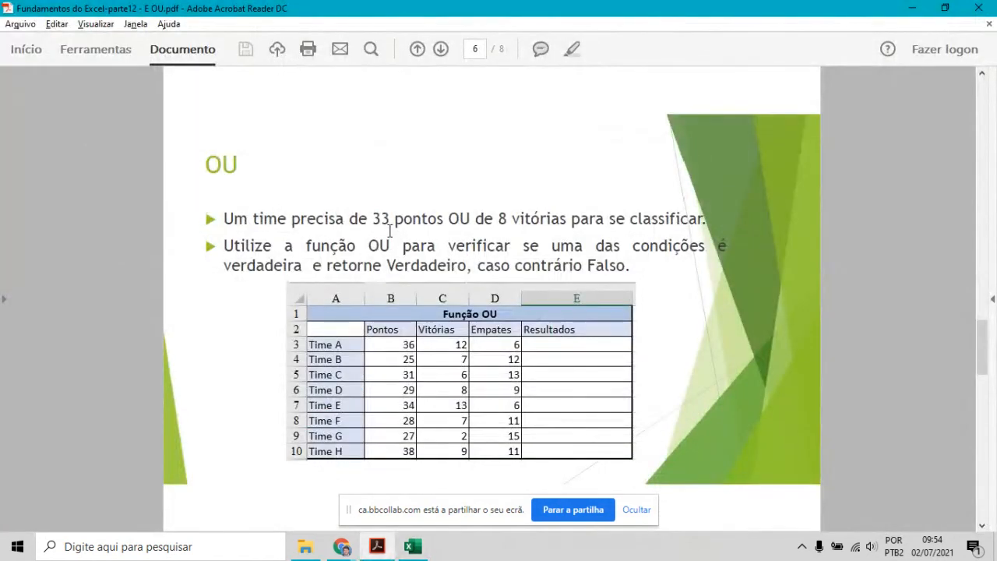
pyautogui.hotkey('alt', 'Tab')
# - Start an OU formula in E3 for Time A with the first condition B3>=33
pyautogui.click(392, 227)
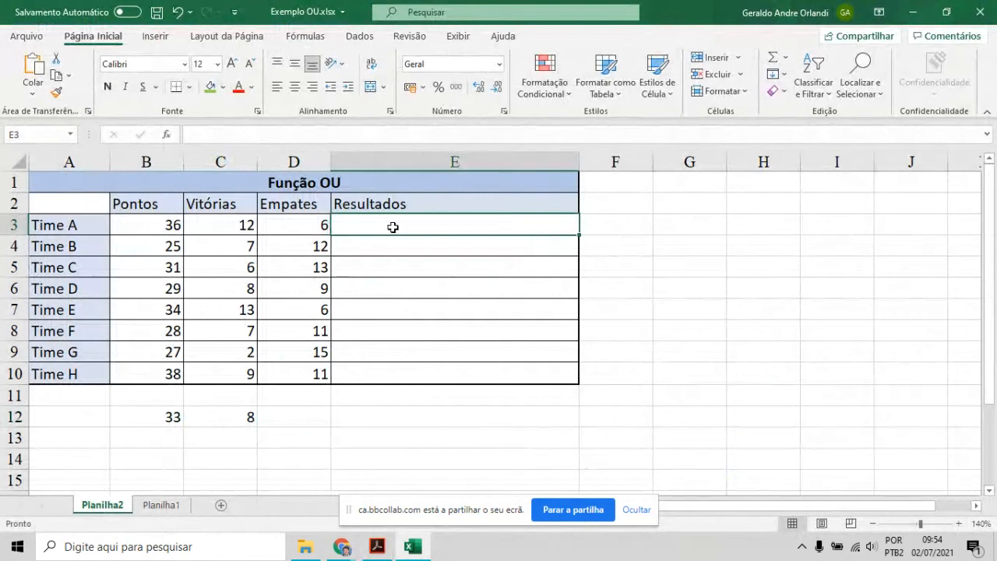
pyautogui.write('=')
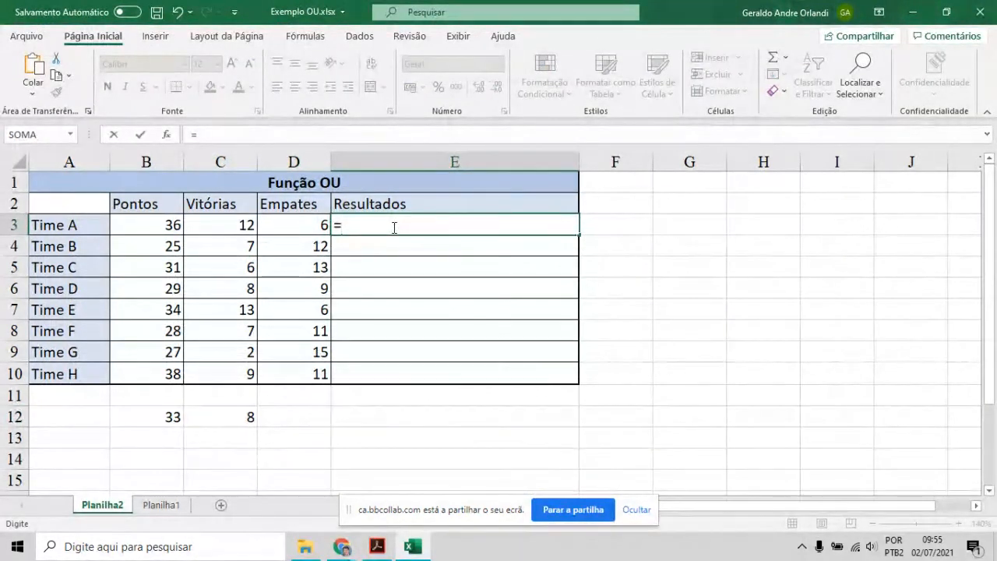
pyautogui.write('ou')
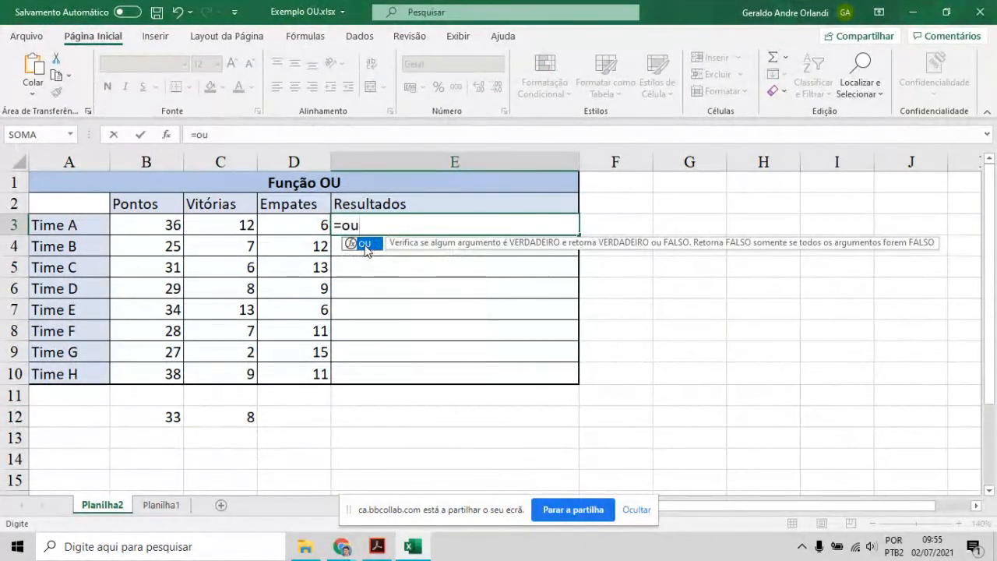
pyautogui.doubleClick(365, 244)
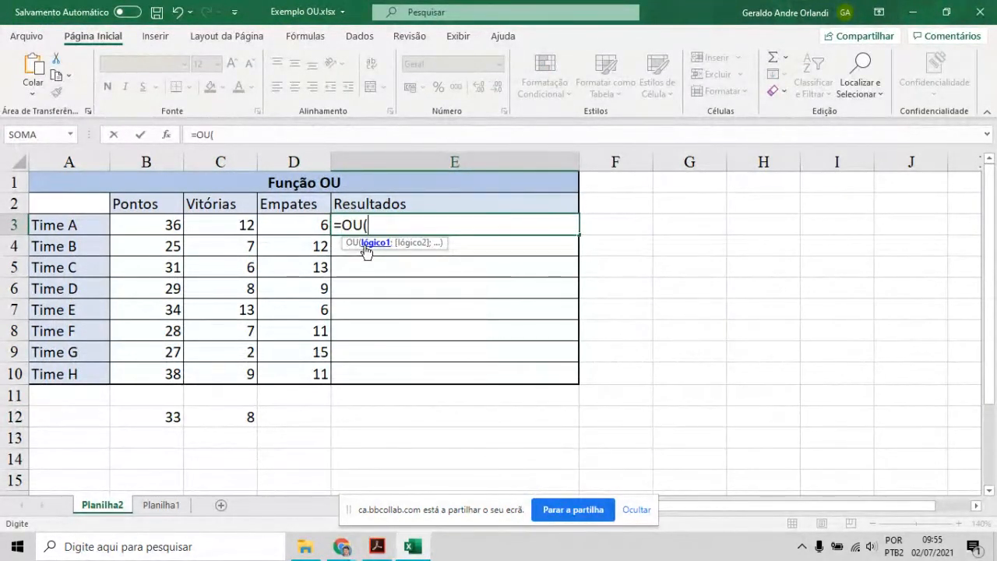
pyautogui.click(165, 224)
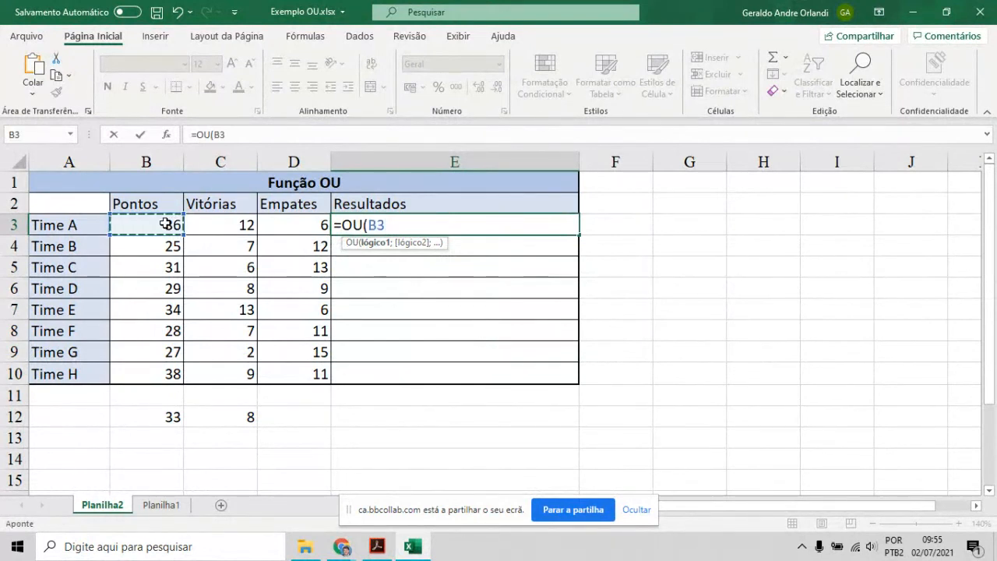
pyautogui.write('>')
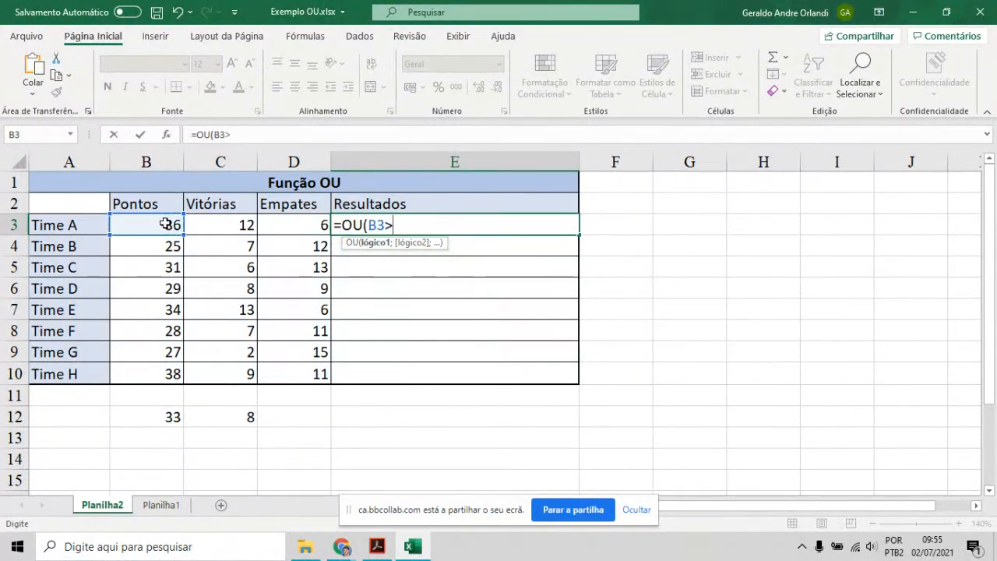
pyautogui.write('=33;')
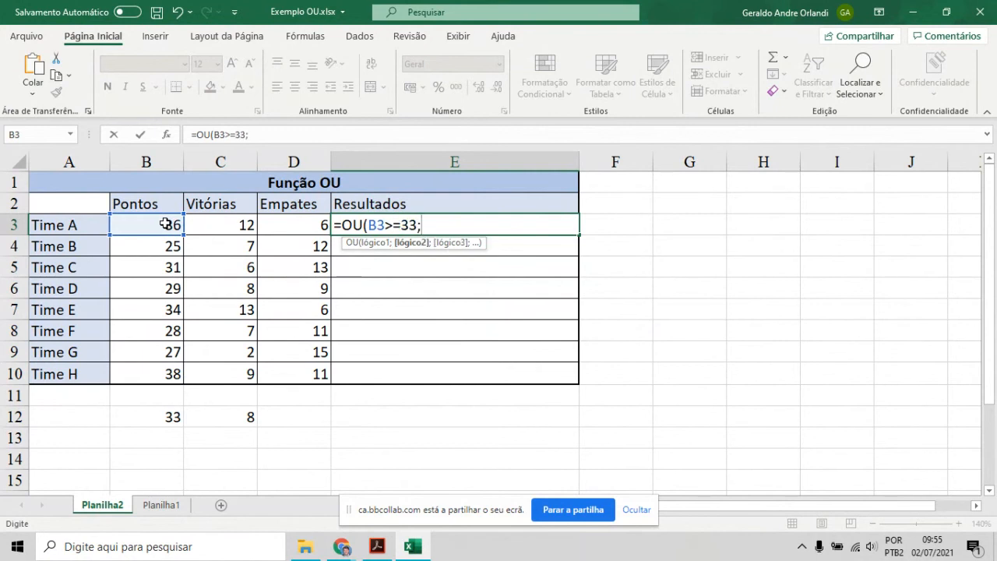
# - Add the second condition C3>=8 and complete the E3 formula as =OU(B3>=33;C3>=8)
pyautogui.click(231, 224)
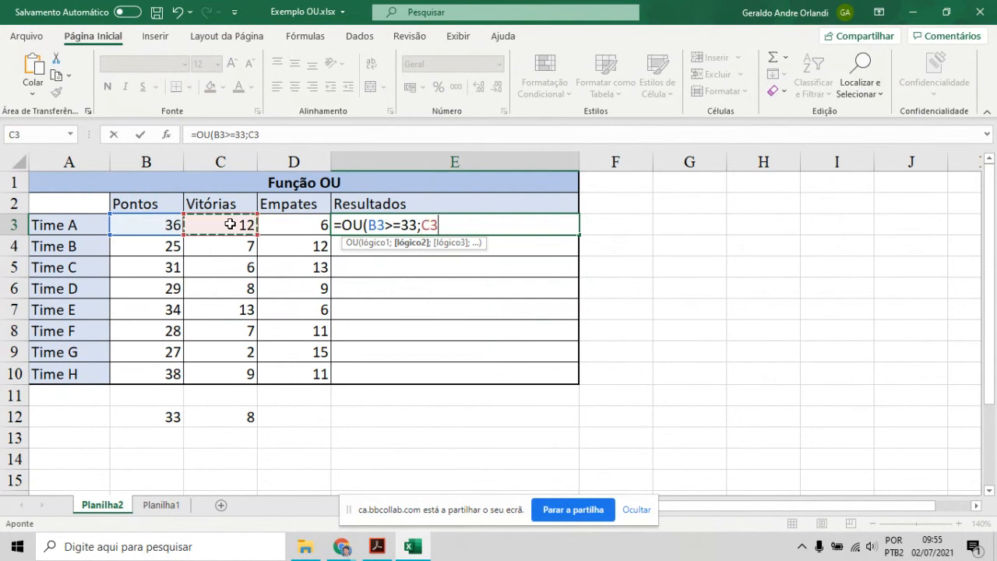
pyautogui.write('>=8')
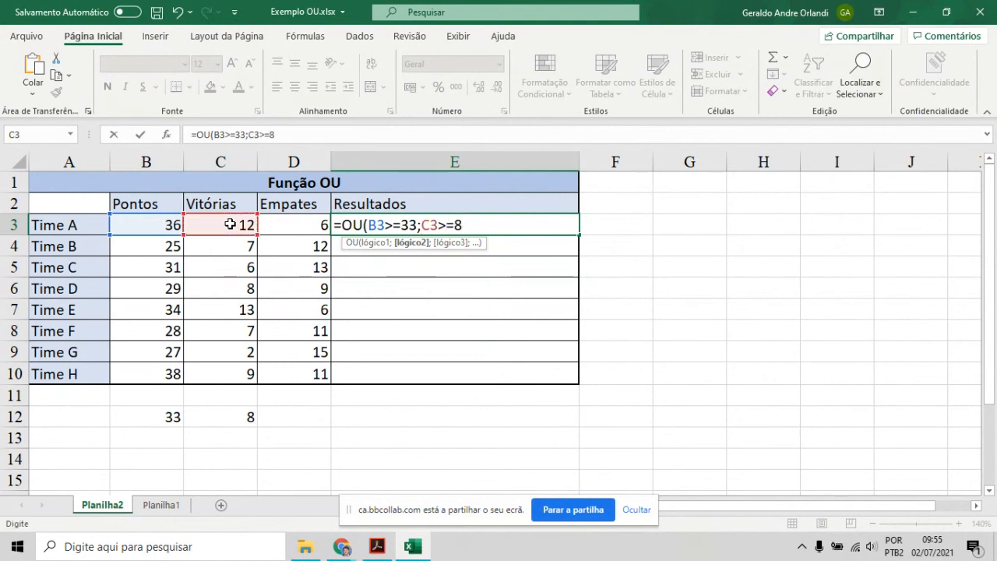
pyautogui.write('>')
pyautogui.press('Return')
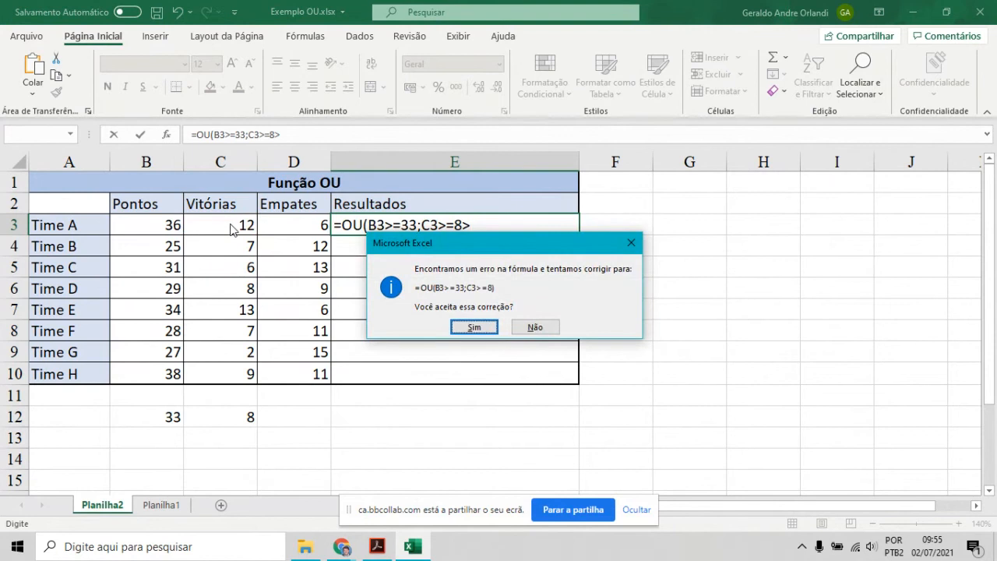
pyautogui.press('n')
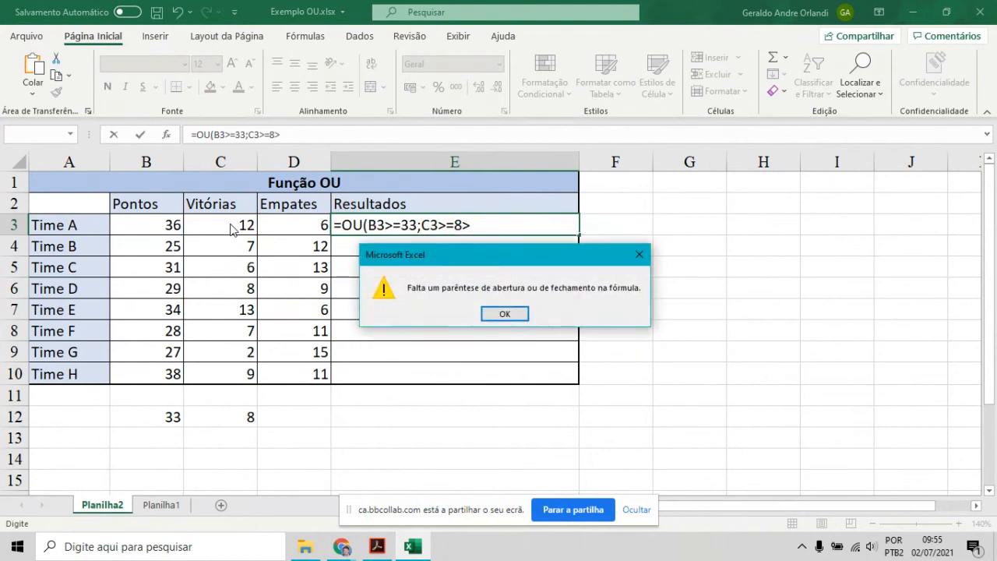
pyautogui.press('Return')
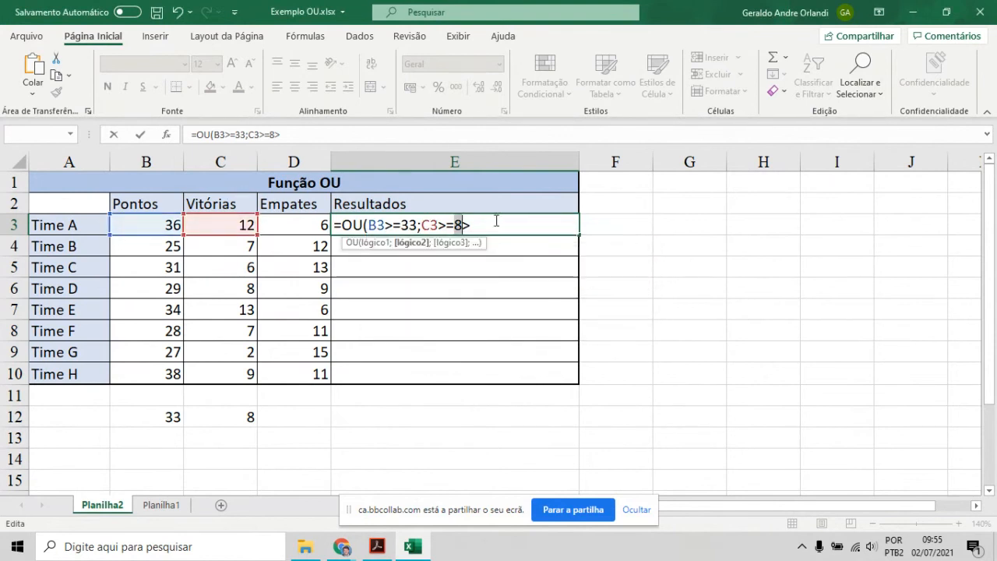
pyautogui.press('BackSpace')
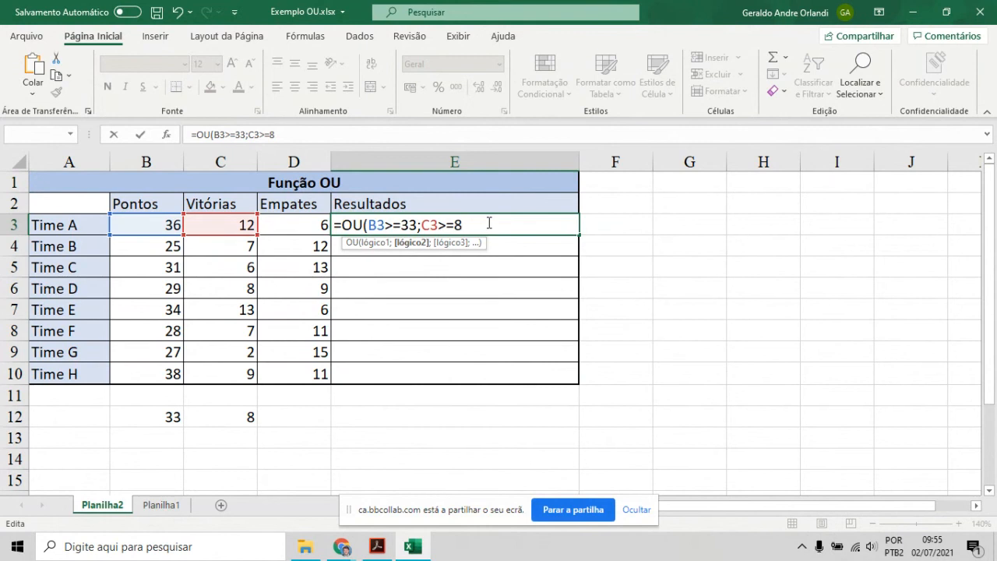
pyautogui.write(')')
pyautogui.press('Return')
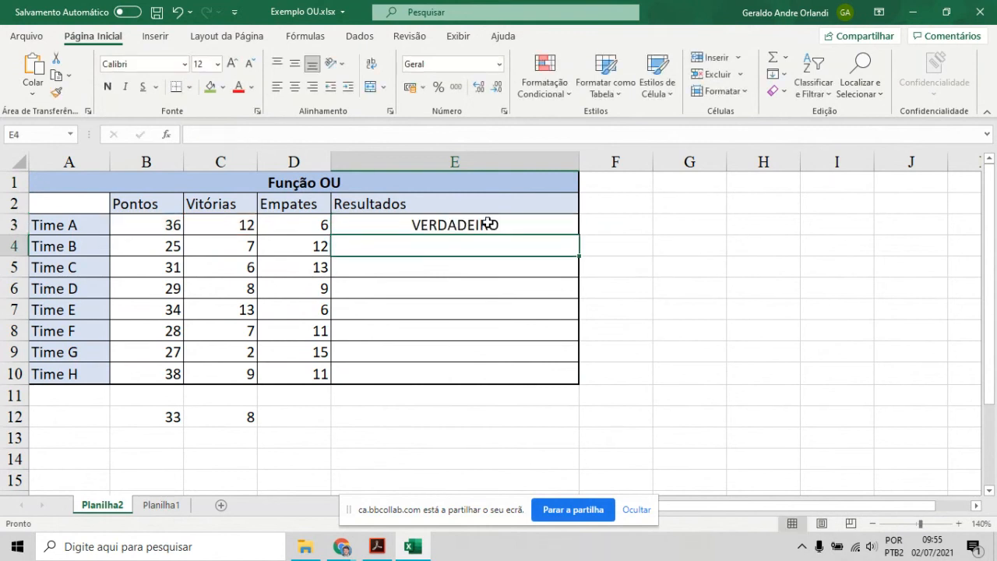
# - Copy the formula =OU(B3>=33;C3>=8) from E3 and post it in the session's Todos chat in Chrome
pyautogui.doubleClick(488, 225)
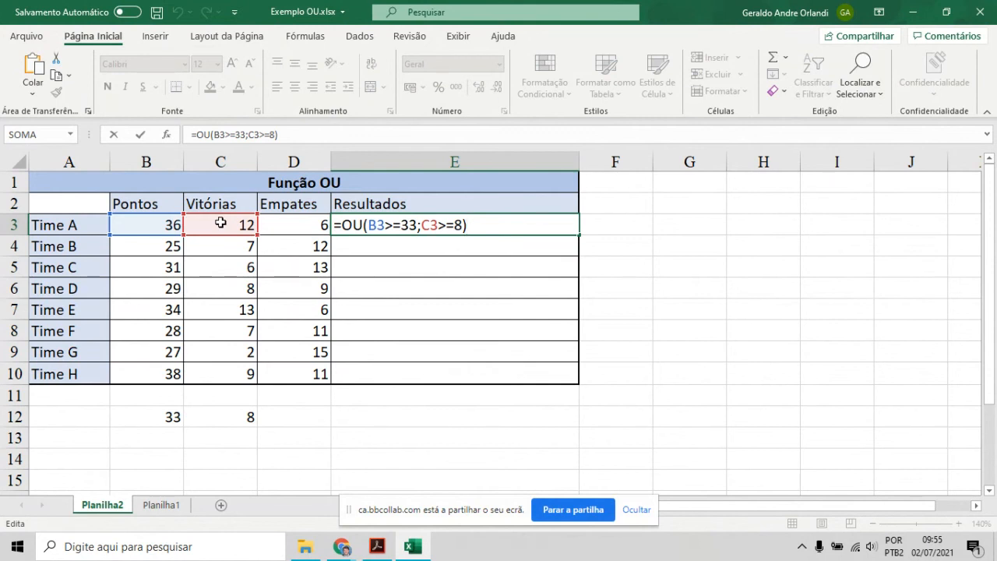
pyautogui.moveTo(483, 225); pyautogui.dragTo(336, 224)
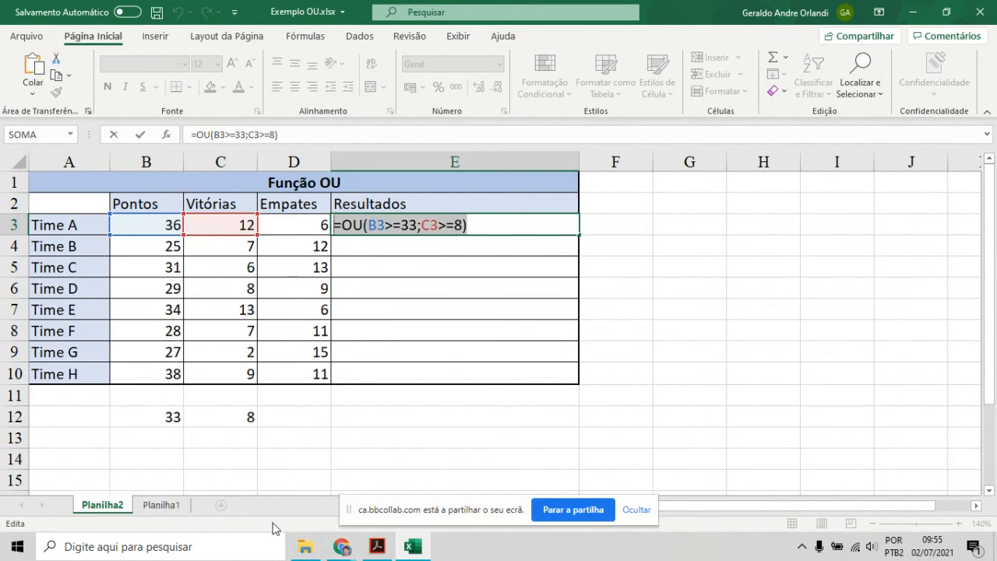
pyautogui.click(341, 546)
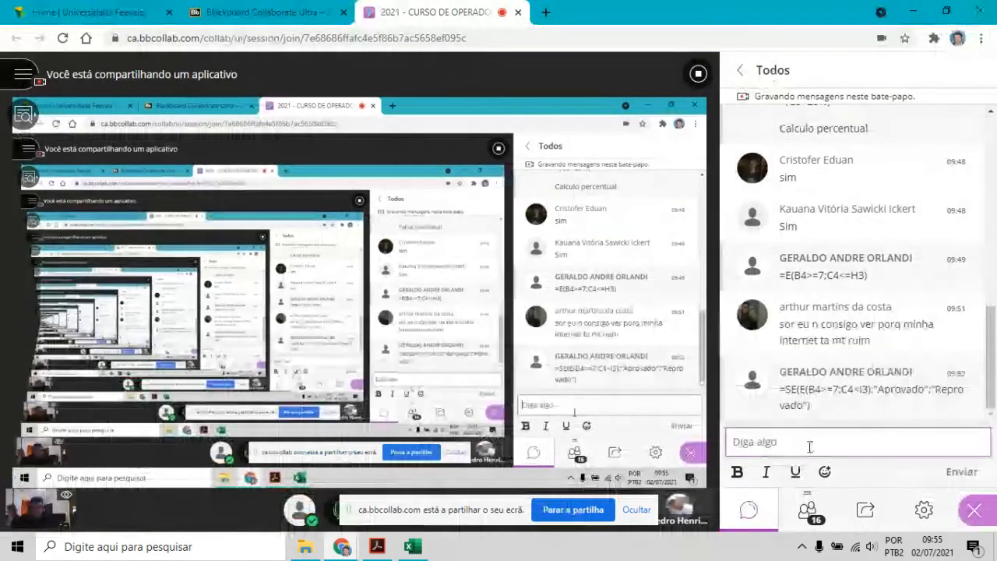
pyautogui.hotkey('ctrl', 'v')
pyautogui.press('Return')
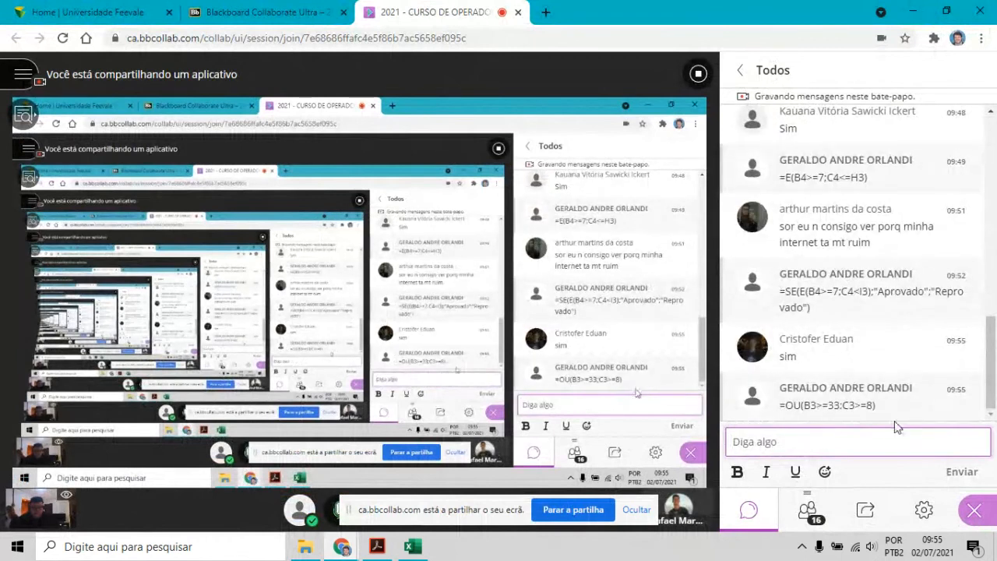
# - Return to Exemplo OU.xlsx in Excel and leave editing of the OU formula in E3
pyautogui.moveTo(375, 549)
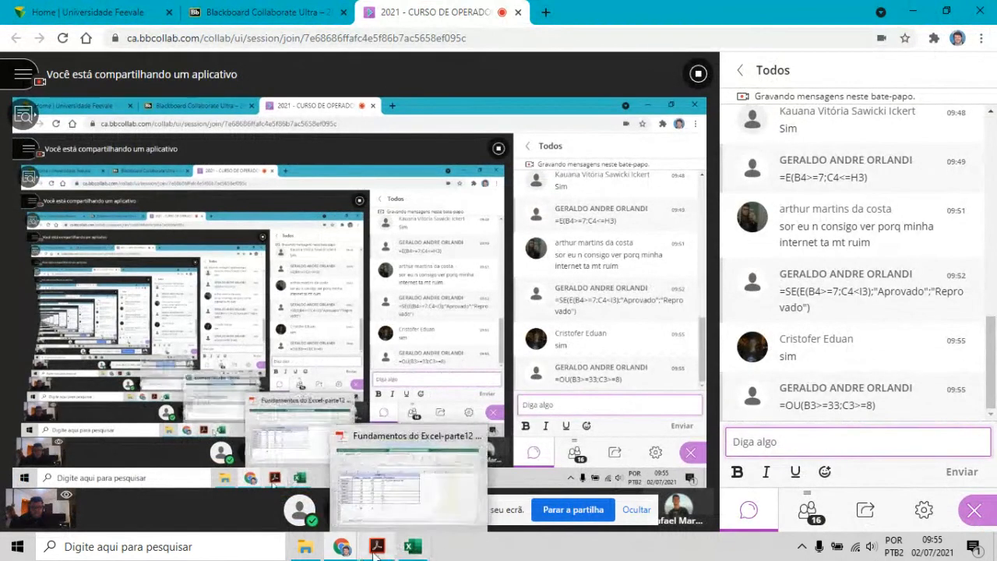
pyautogui.click(413, 546)
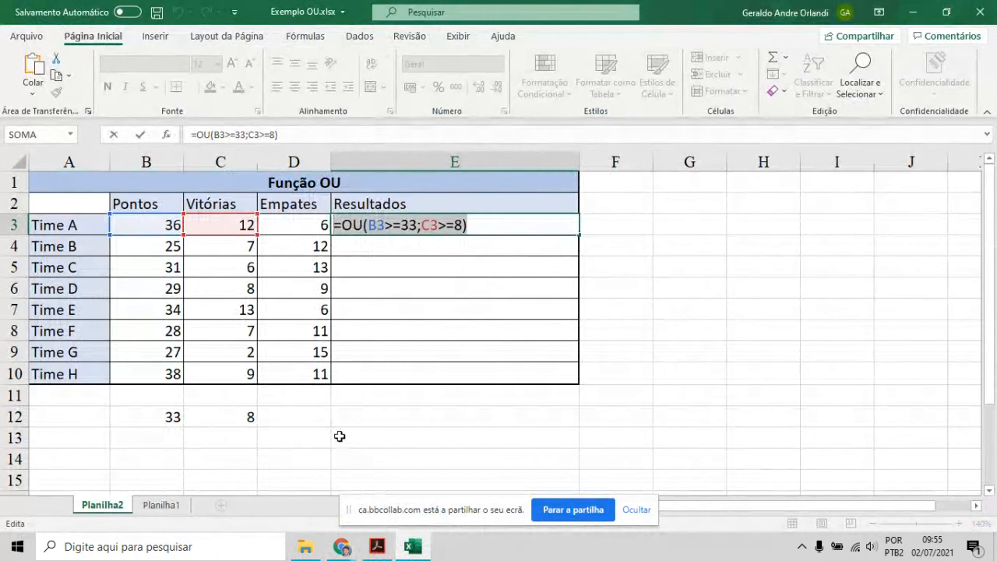
pyautogui.click(111, 136)
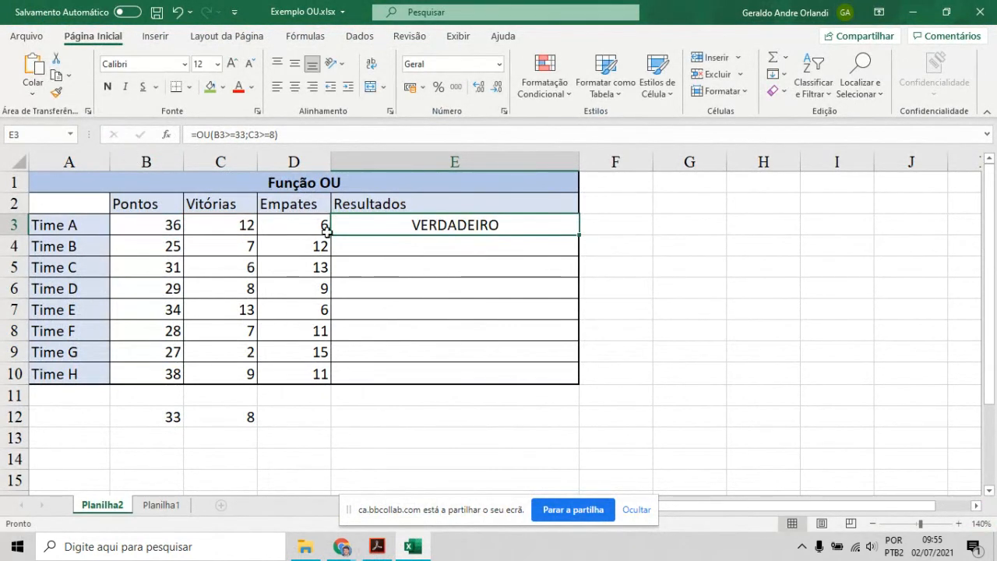
# - Enter the formula =OU(B4>=33;C4>=8) in E4 for Time B, using the OU function
pyautogui.click(375, 245)
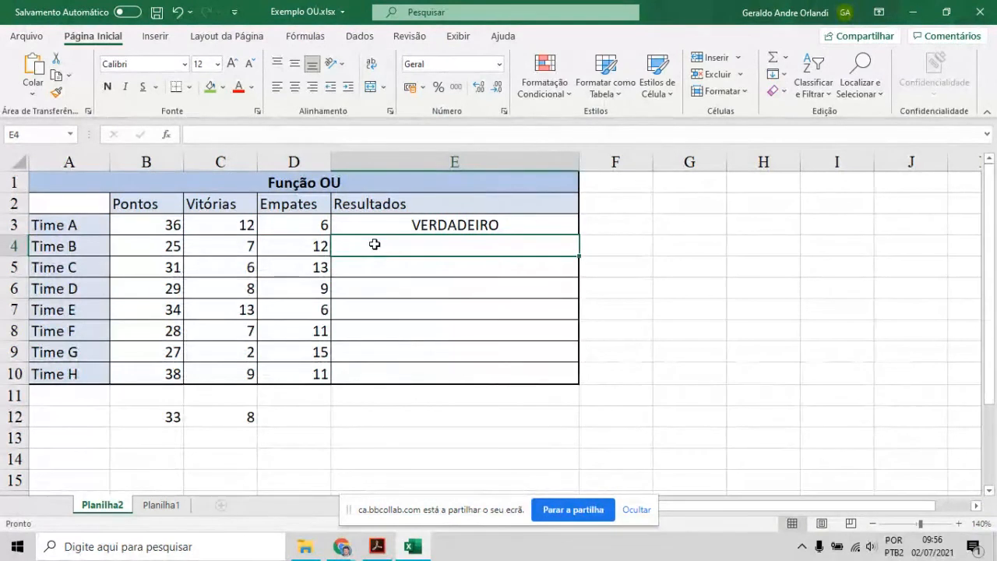
pyautogui.write('=ou')
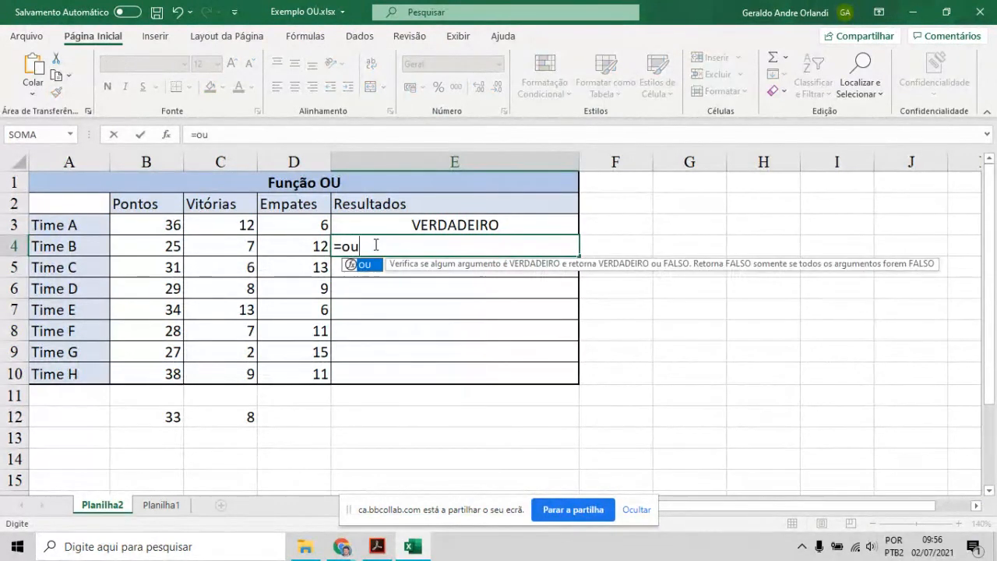
pyautogui.doubleClick(363, 265)
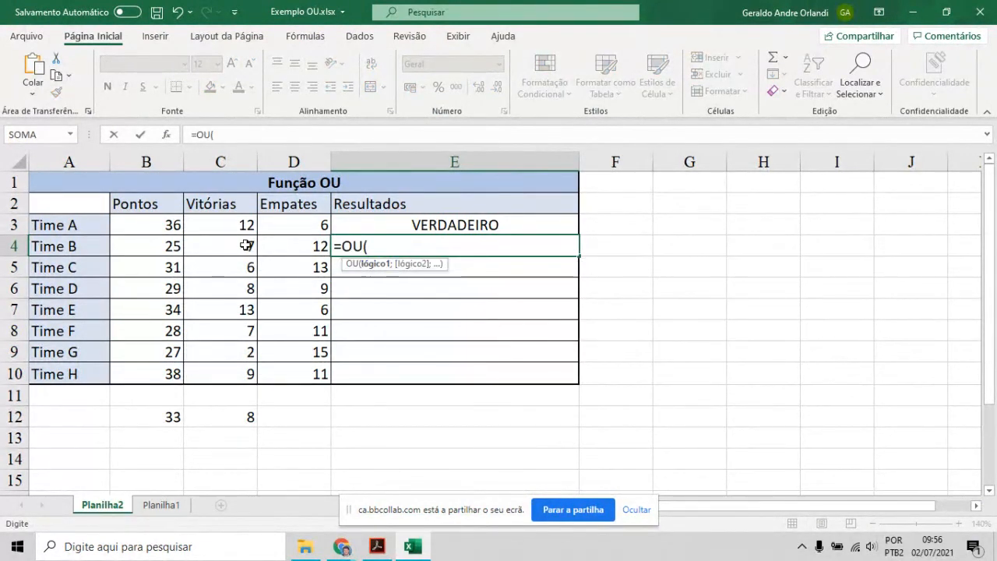
pyautogui.click(165, 248)
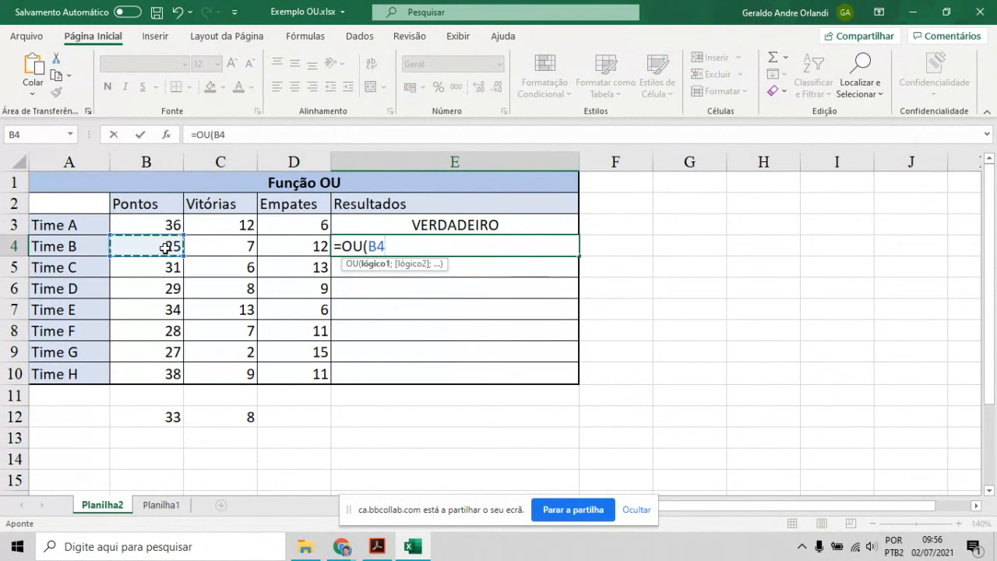
pyautogui.write('>')
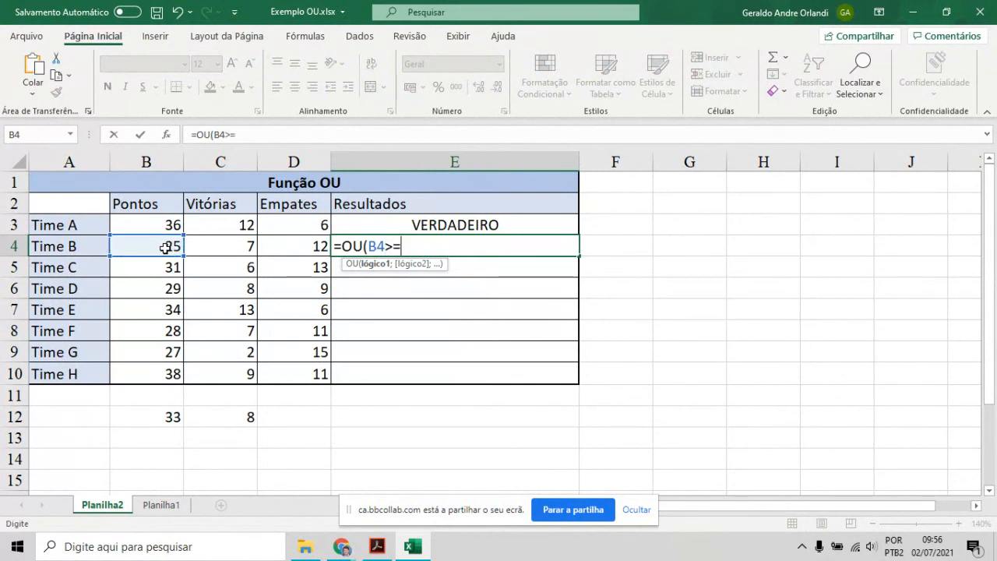
pyautogui.write('=33')
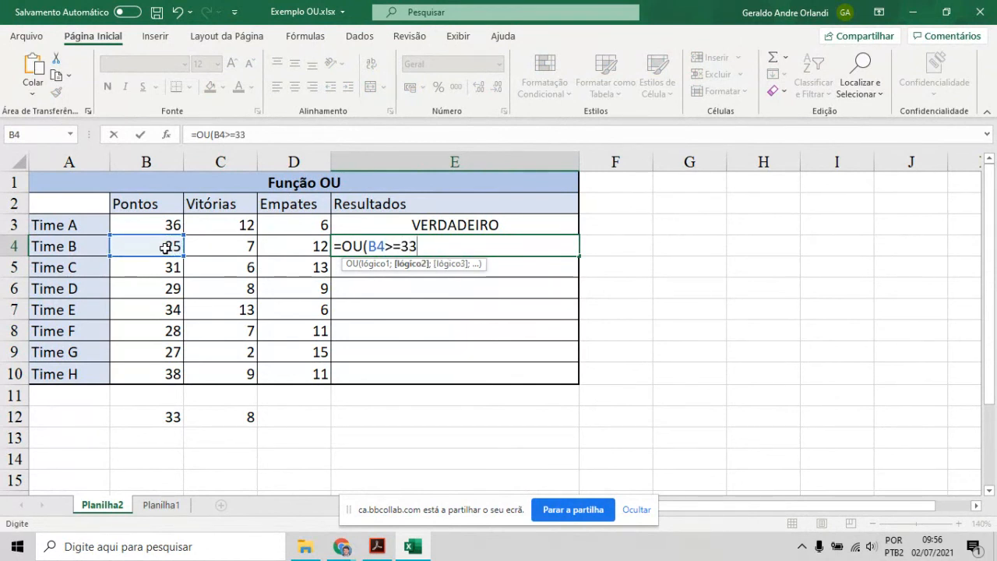
pyautogui.write(';')
pyautogui.click(211, 248)
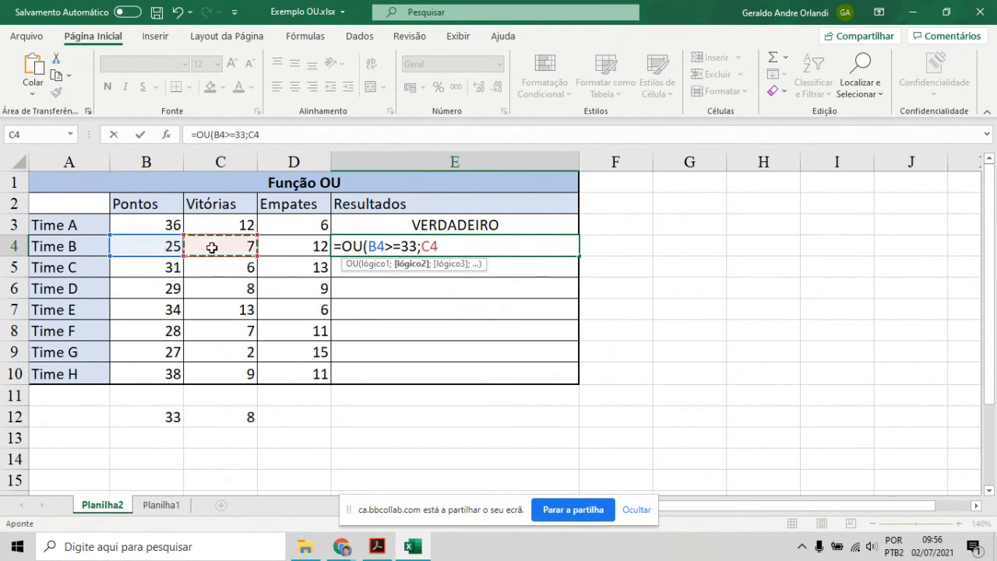
pyautogui.write('>=8')
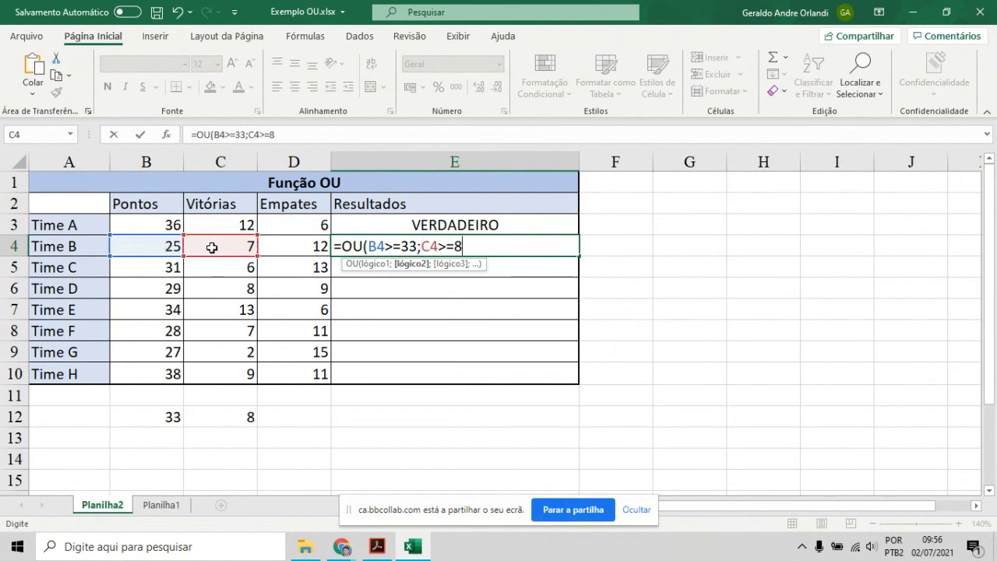
pyautogui.write(')')
pyautogui.press('Return')
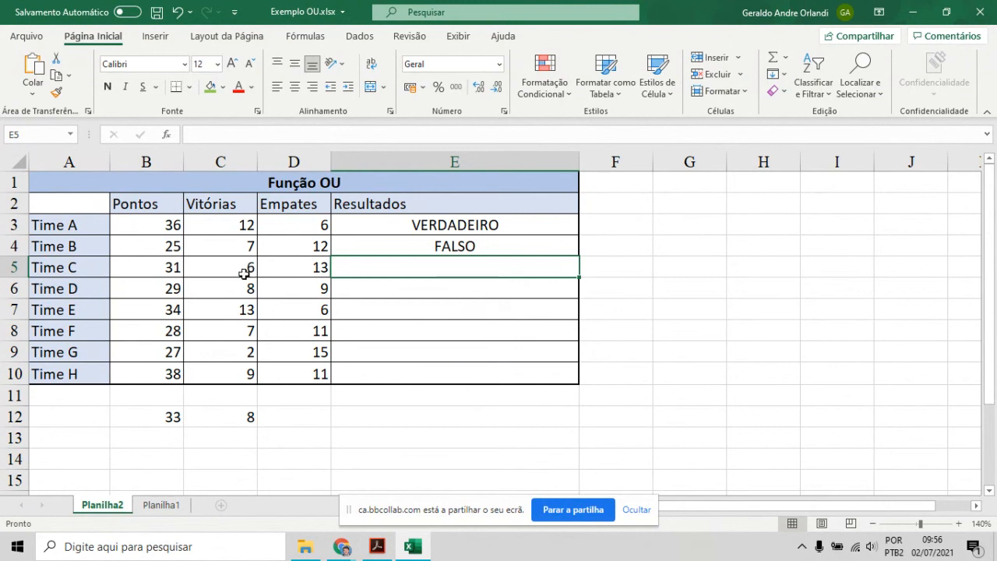
# - Fill the OU formula from E4 down to E6 and check Time D's points and wins against the conditions
pyautogui.click(485, 243)
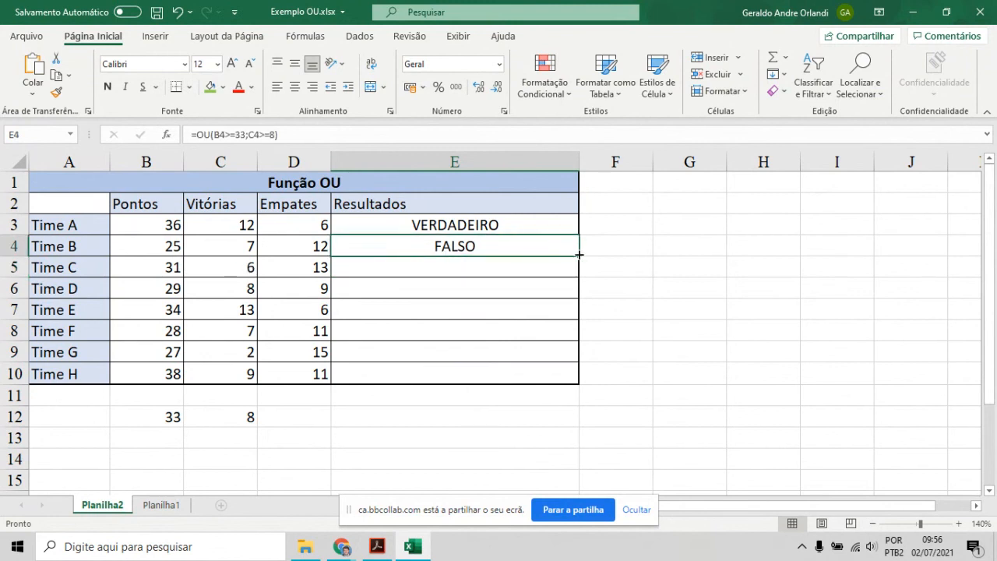
pyautogui.moveTo(579, 256); pyautogui.dragTo(574, 280)
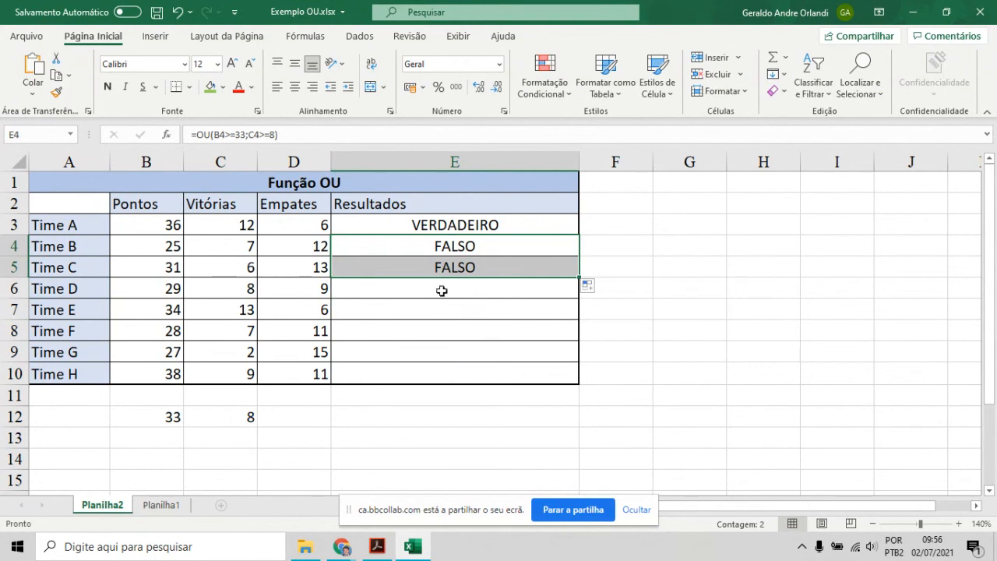
pyautogui.moveTo(579, 278); pyautogui.dragTo(579, 298)
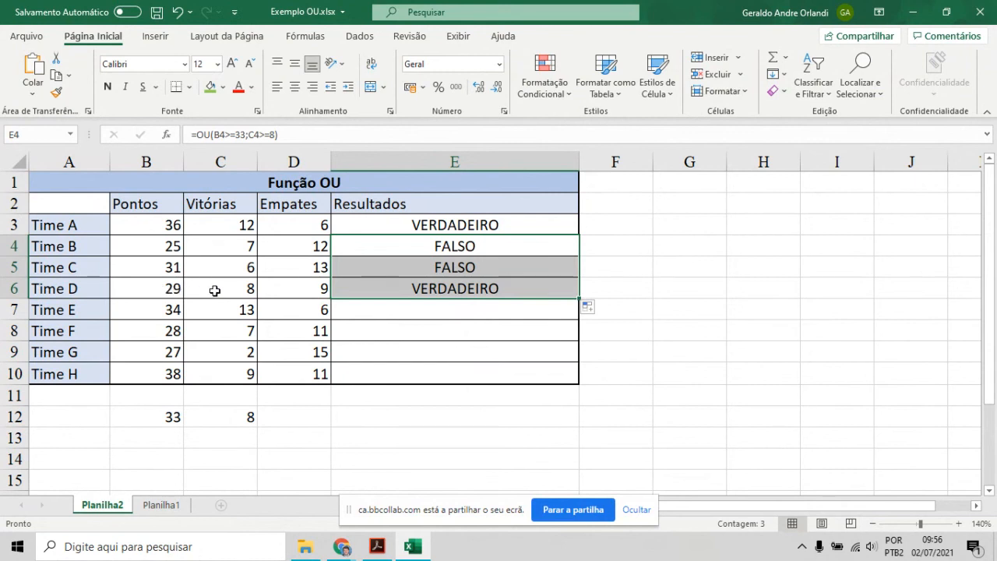
pyautogui.click(152, 291)
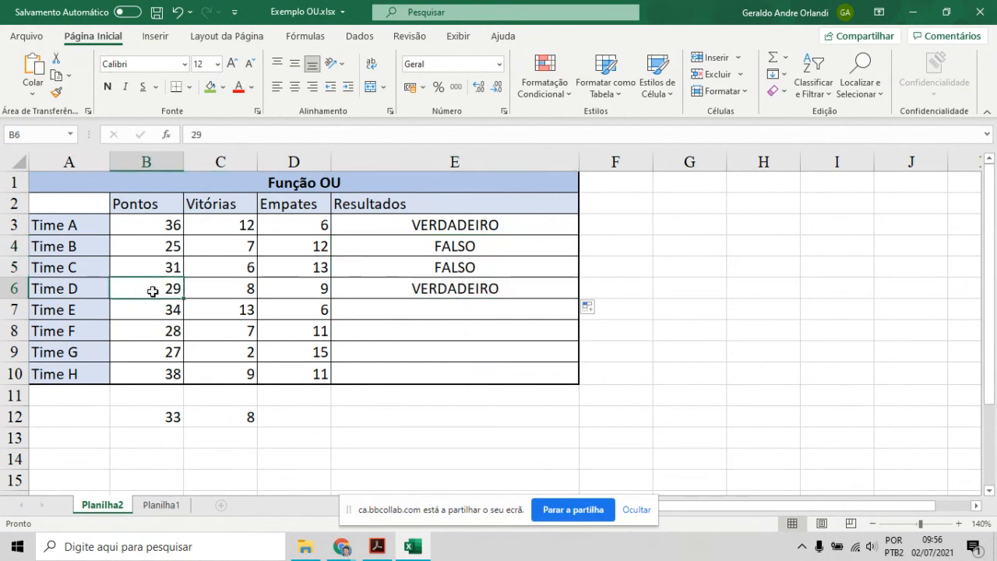
pyautogui.click(240, 286)
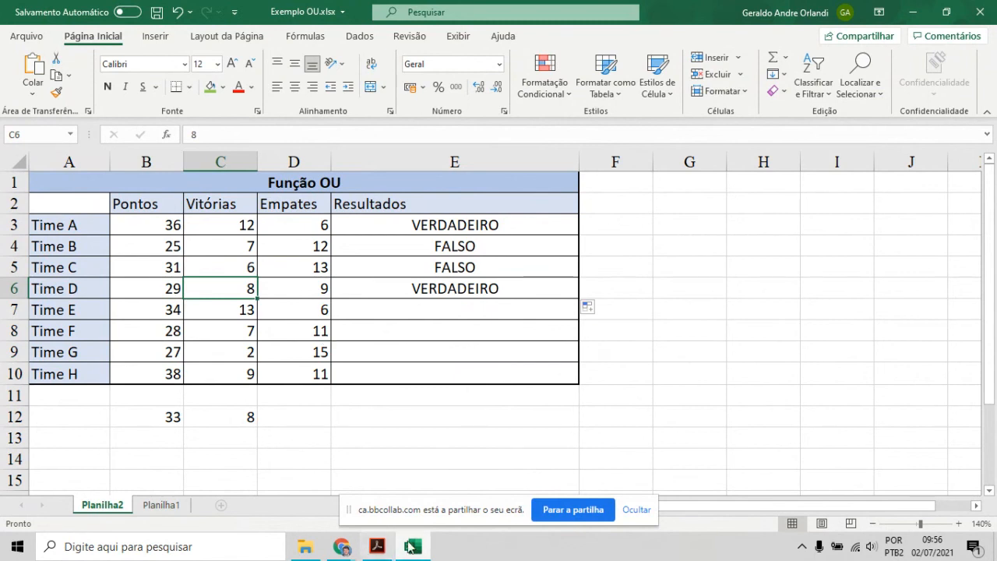
# - Switch to the PDF in Acrobat Reader and advance past the OU solution to the Função Encadeada exercise slide
pyautogui.click(341, 547)
pyautogui.click(377, 547)
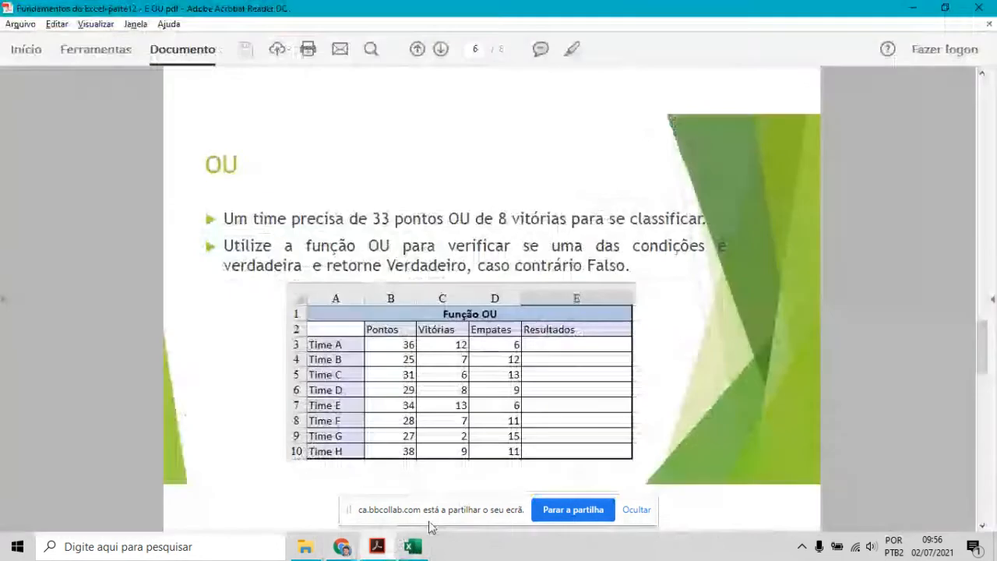
pyautogui.click(983, 452)
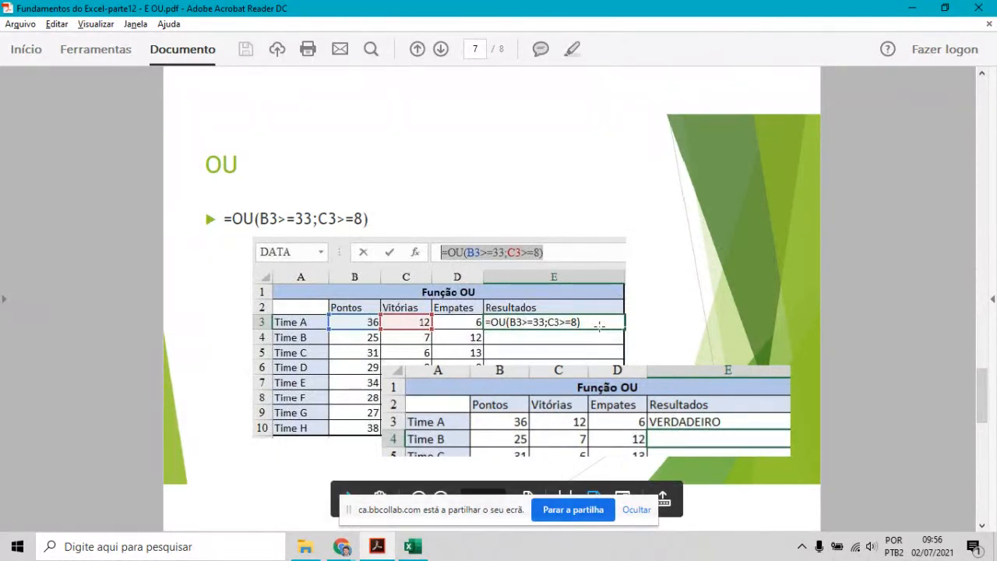
pyautogui.click(984, 527)
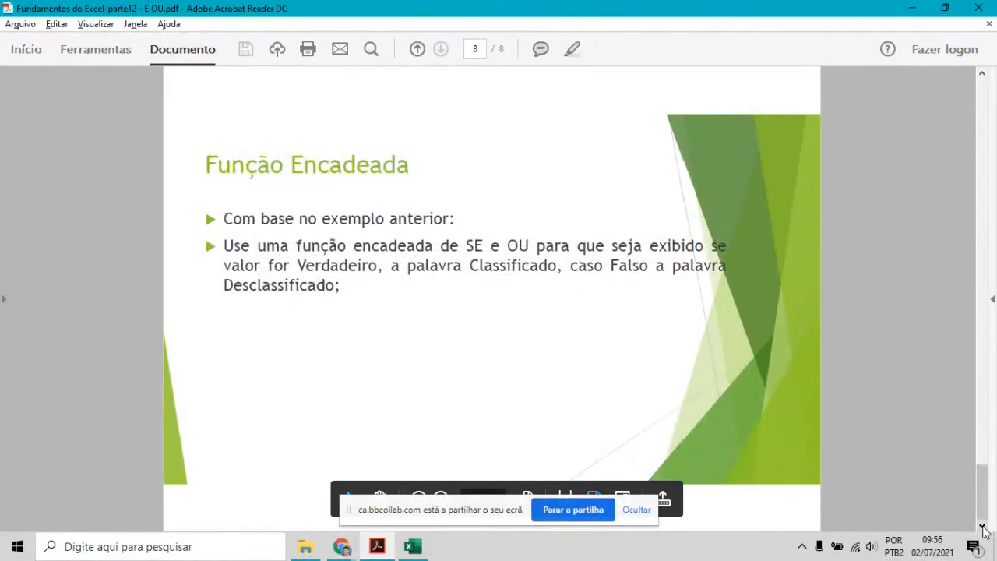
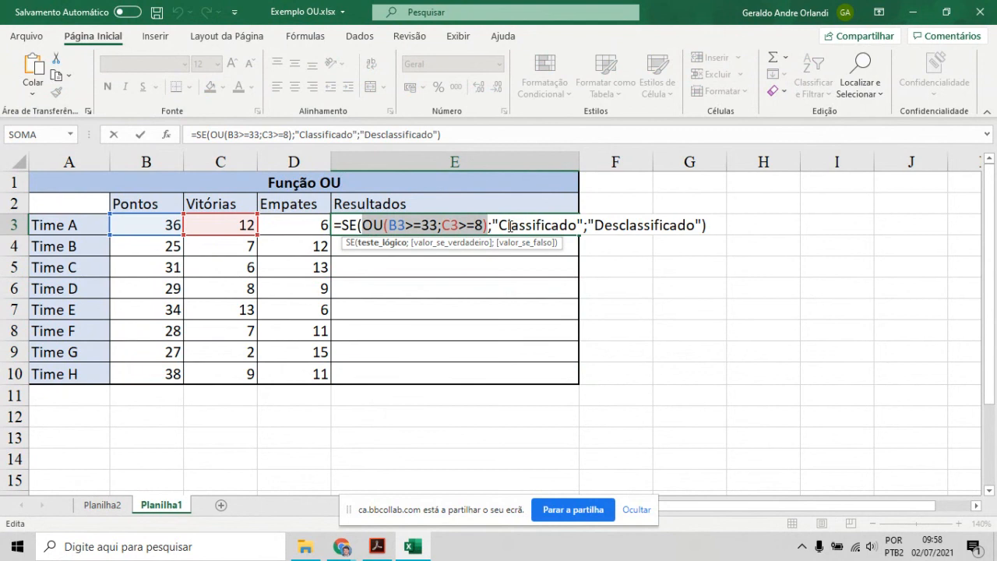
# - On Planilha1, confirm the nested SE formula in E3 and enter =OU(B4>=33;C4>=8) in E4 for Time B
pyautogui.click(141, 134)
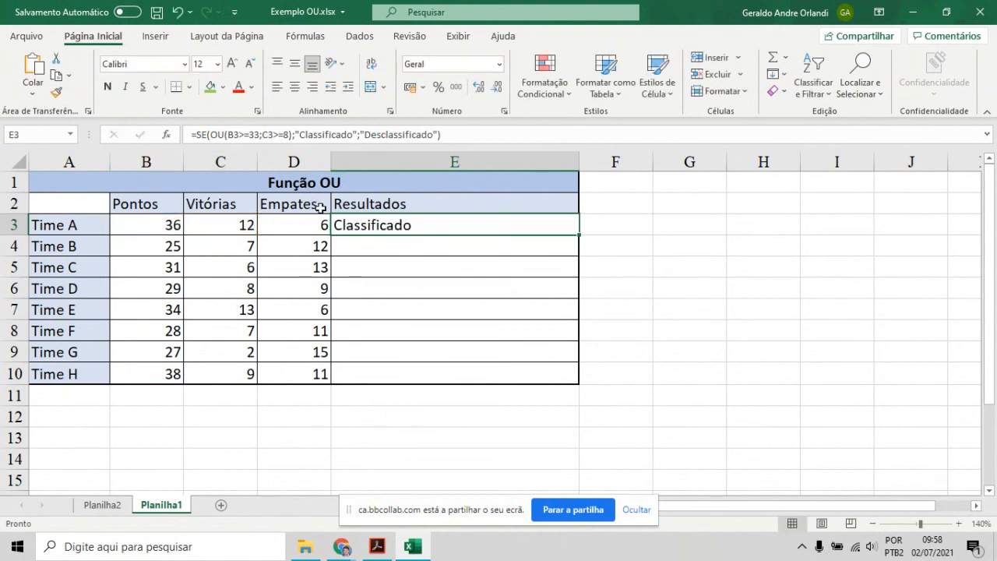
pyautogui.click(356, 249)
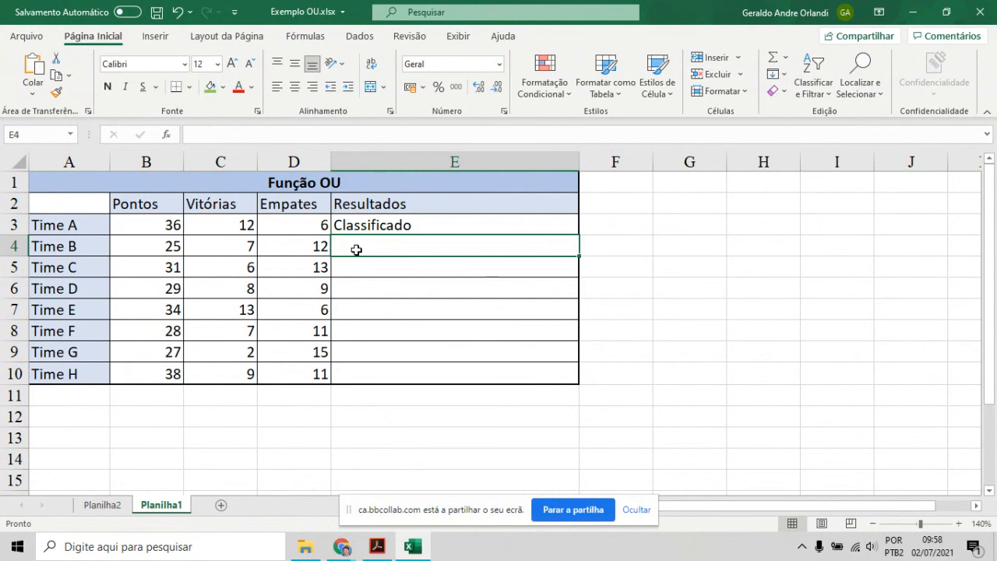
pyautogui.write('=')
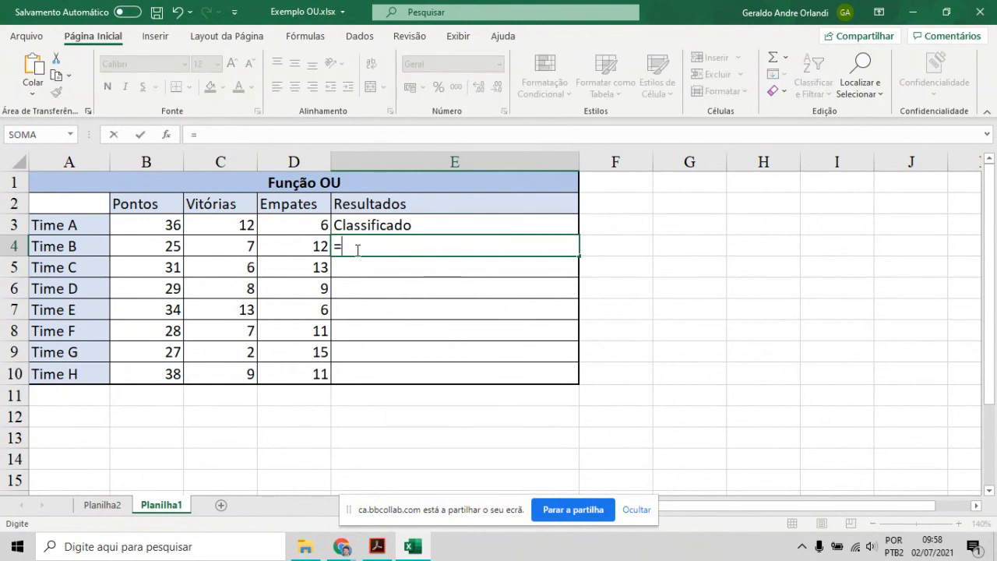
pyautogui.write('ou')
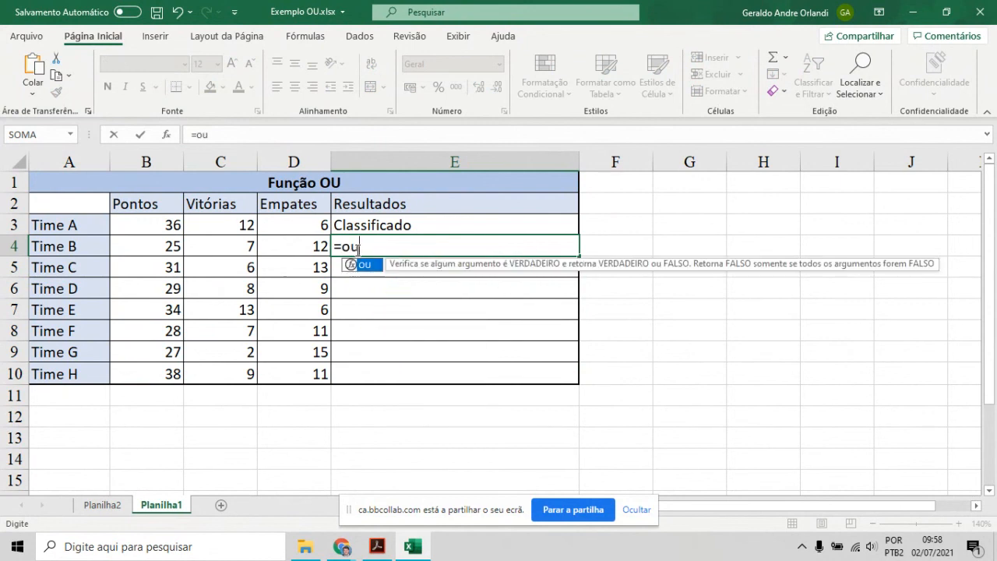
pyautogui.doubleClick(375, 267)
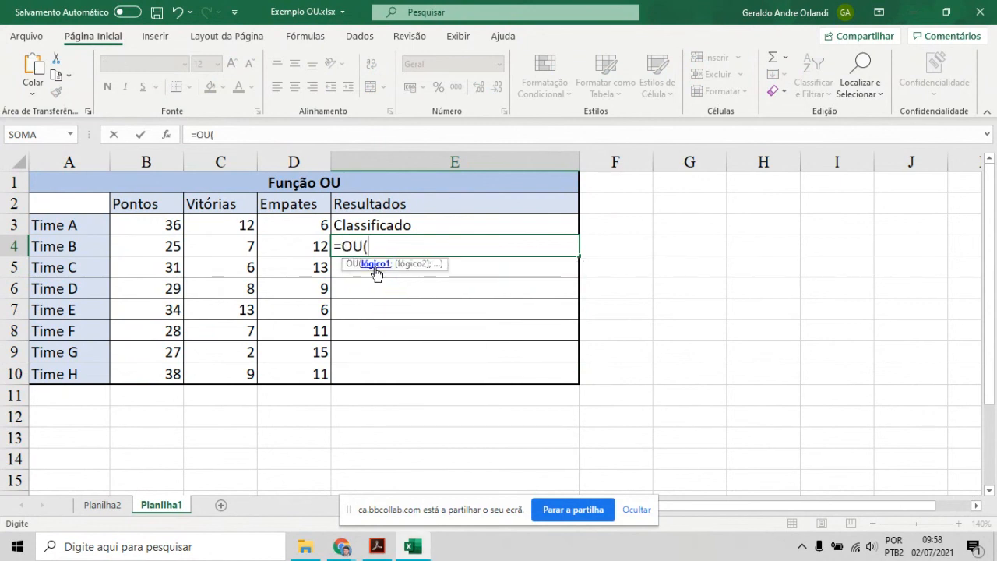
pyautogui.click(166, 246)
pyautogui.write('>')
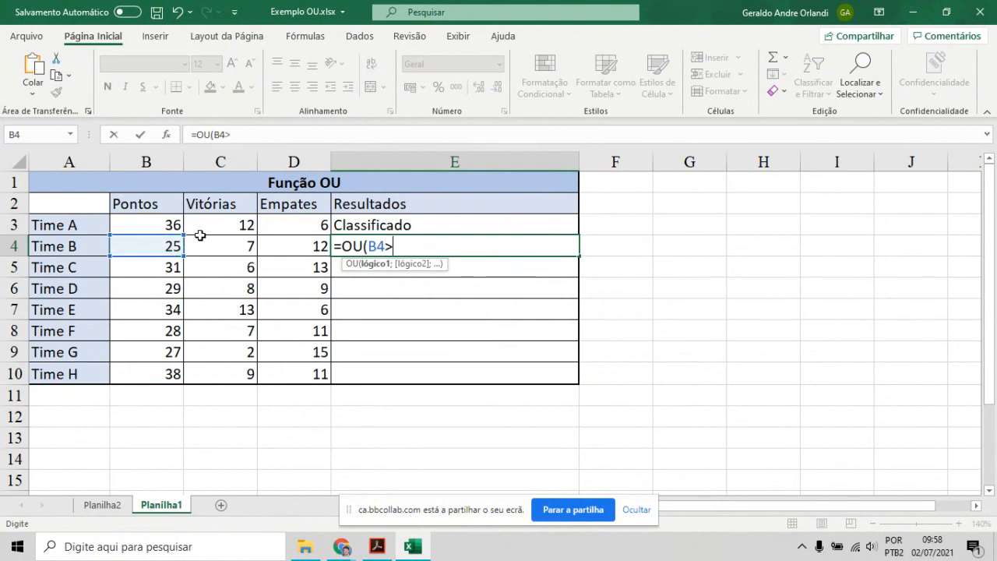
pyautogui.write('=33;')
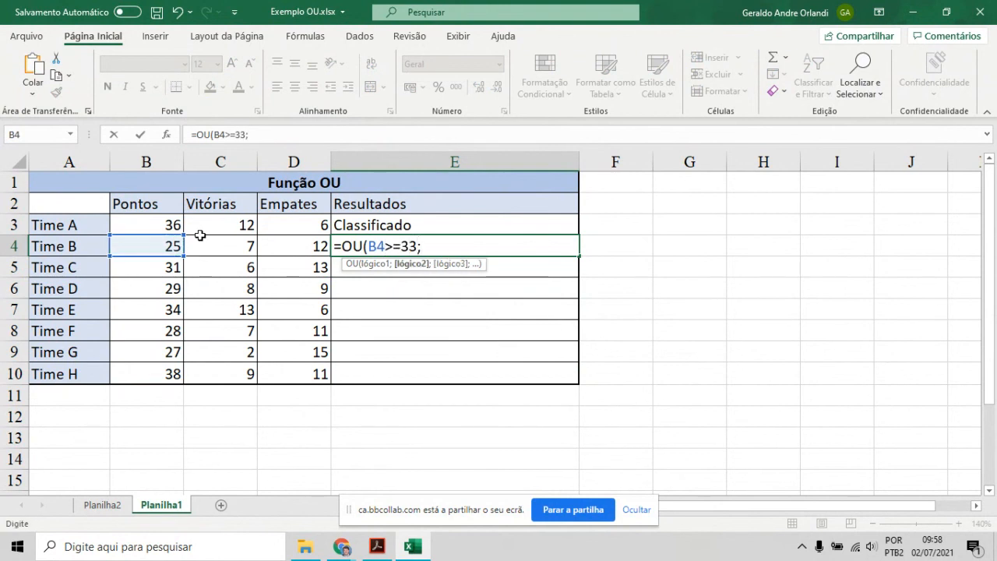
pyautogui.click(222, 240)
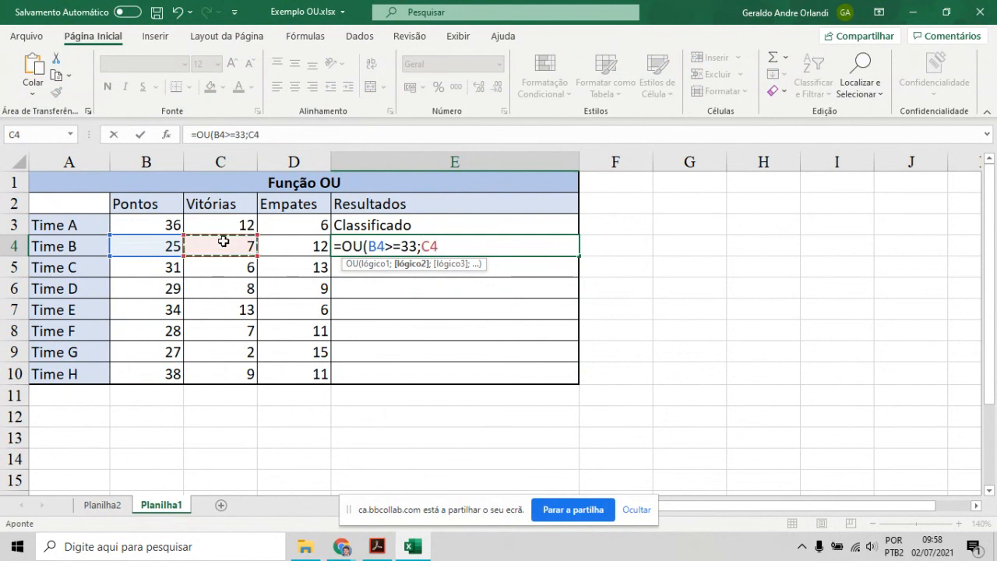
pyautogui.write('>=')
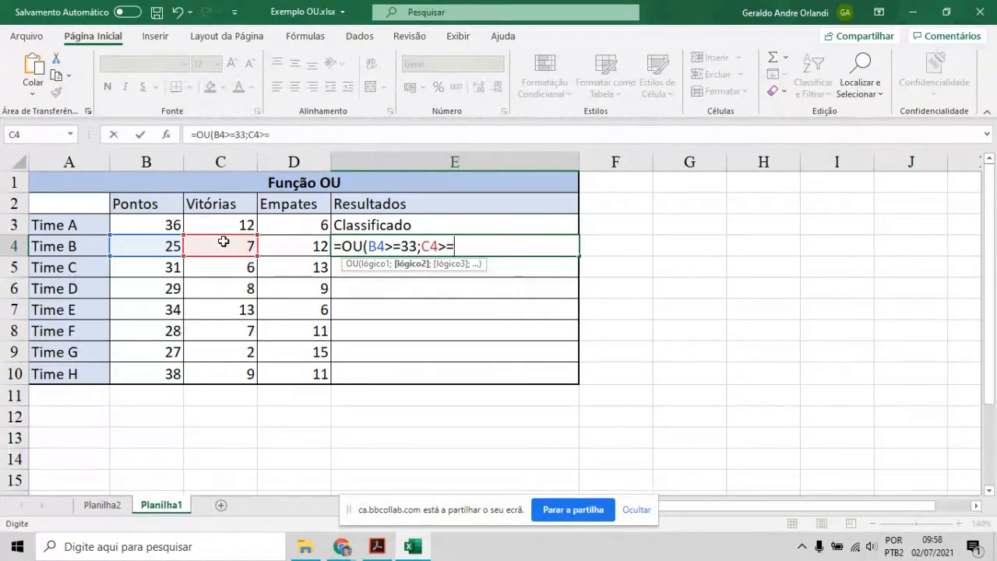
pyautogui.write('8)')
pyautogui.press('Return')
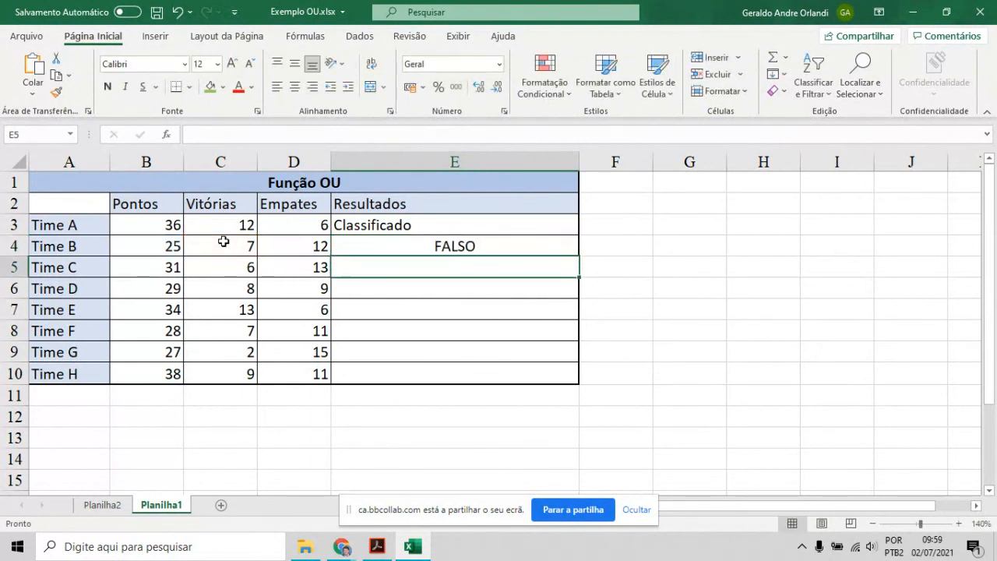
# - Nest the OU test in E4 inside SE, giving =SE(OU(B4>=33;C4>=8);"Classificado";"Desclassificado") for Time B
pyautogui.doubleClick(396, 245)
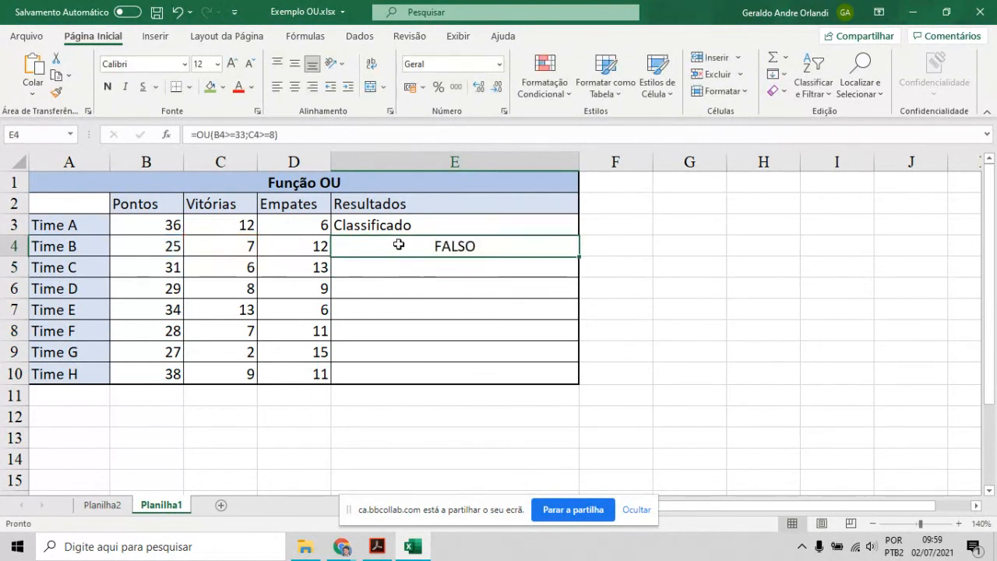
pyautogui.click(343, 245)
pyautogui.write('se')
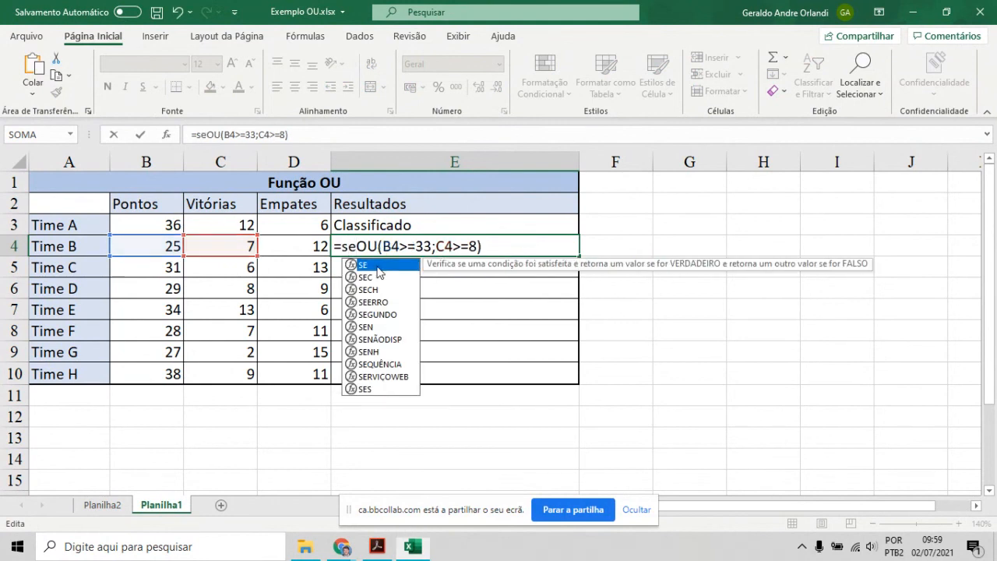
pyautogui.doubleClick(379, 271)
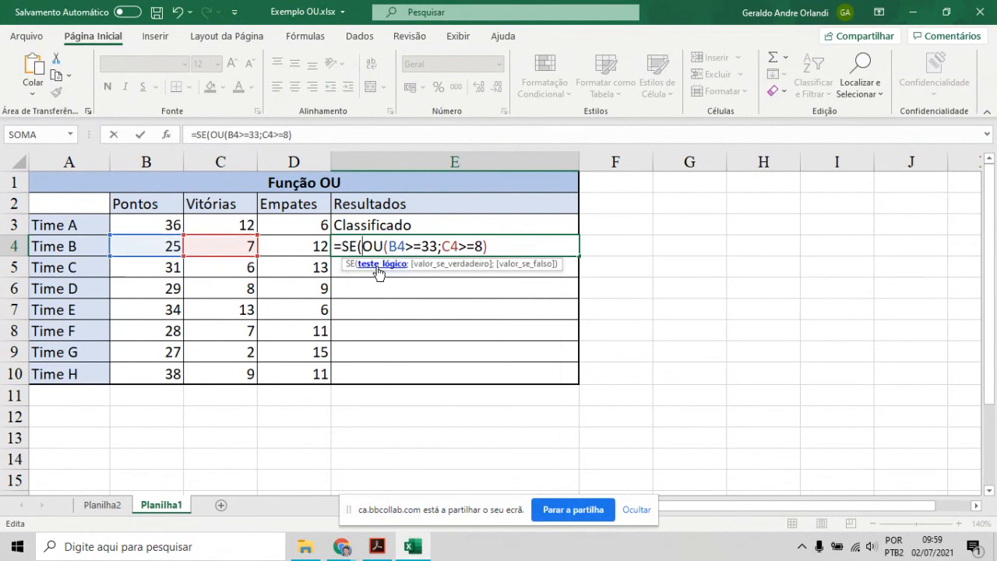
pyautogui.click(492, 246)
pyautogui.write(';')
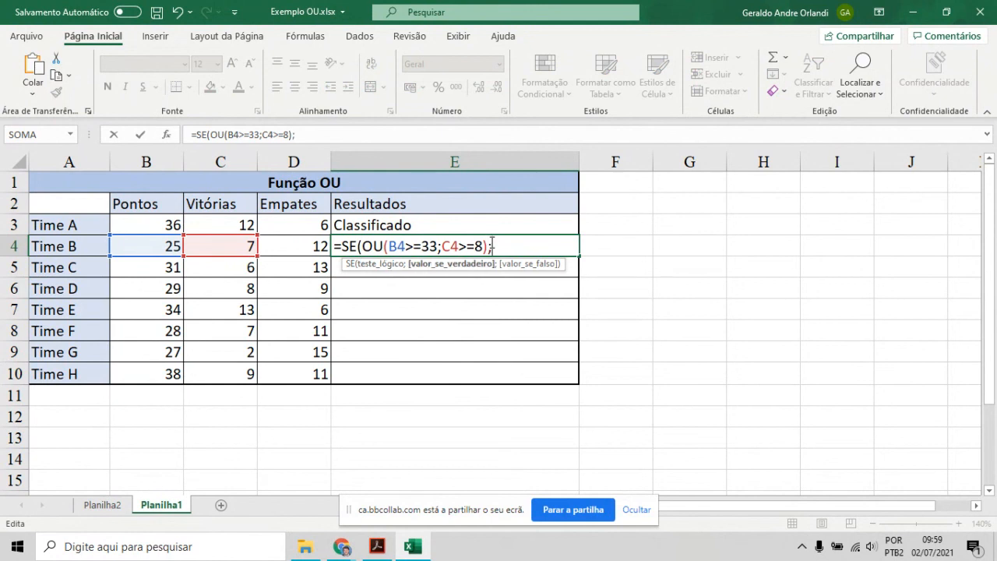
pyautogui.write('"Classificado')
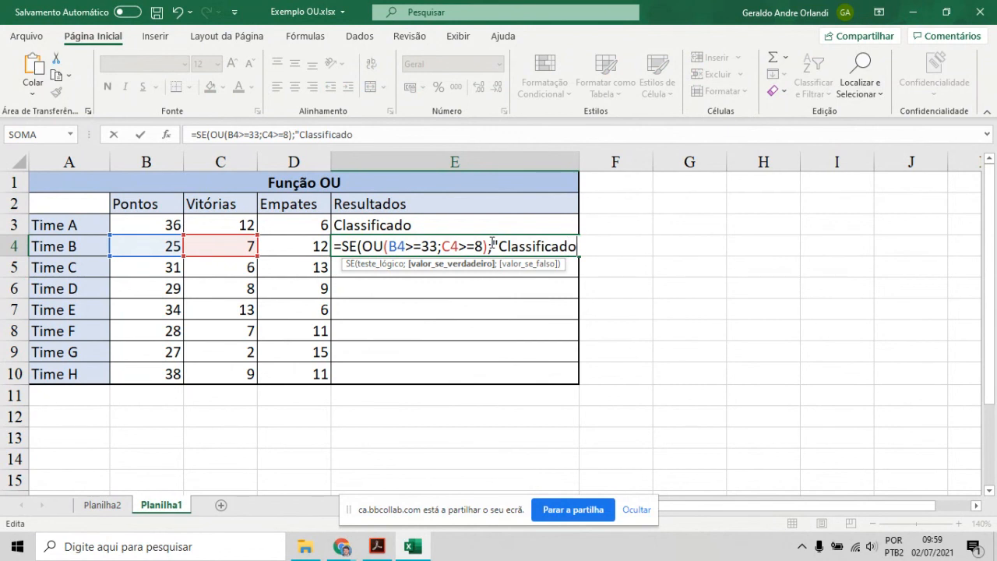
pyautogui.write('";')
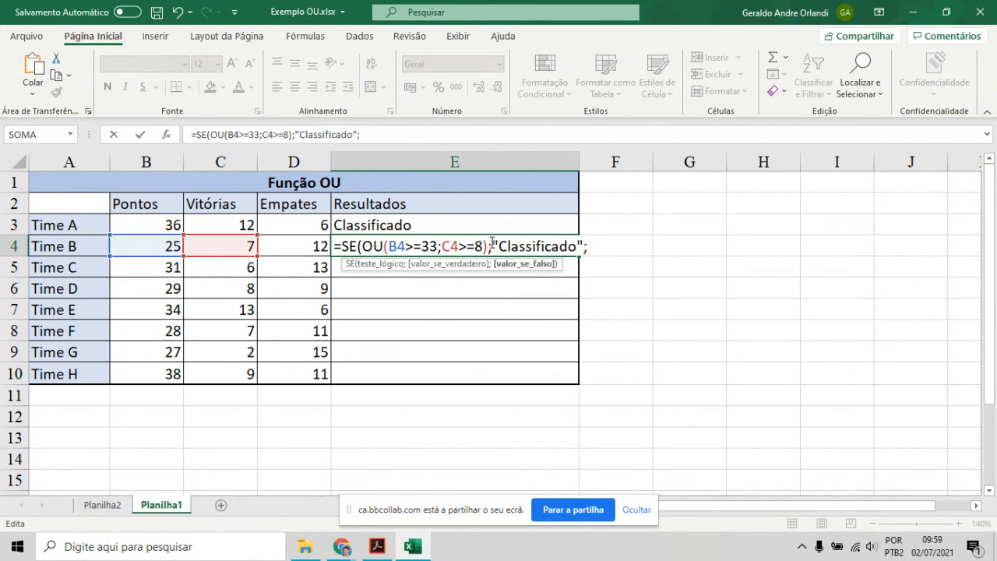
pyautogui.write('"')
pyautogui.write('Desclassificado"')
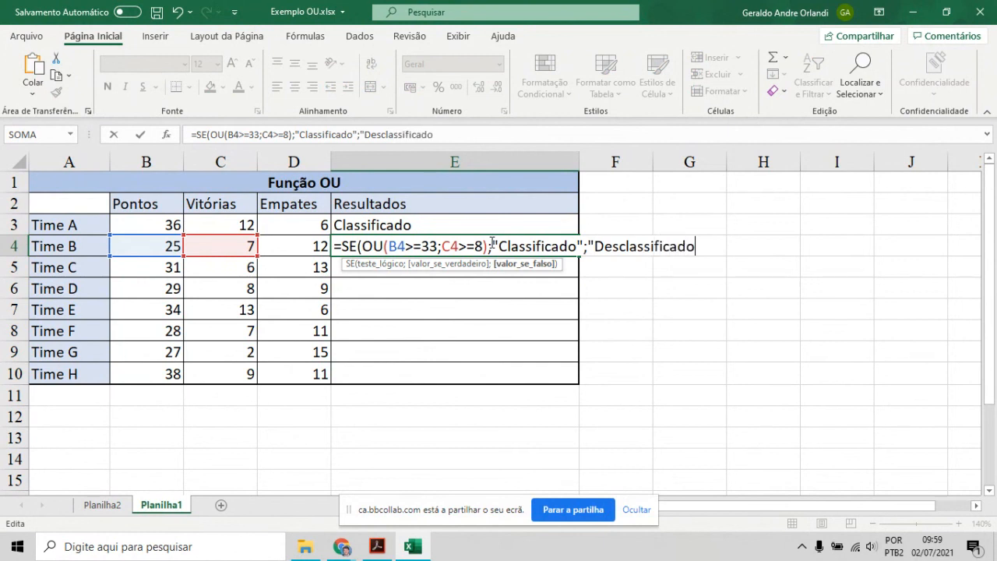
pyautogui.write(')')
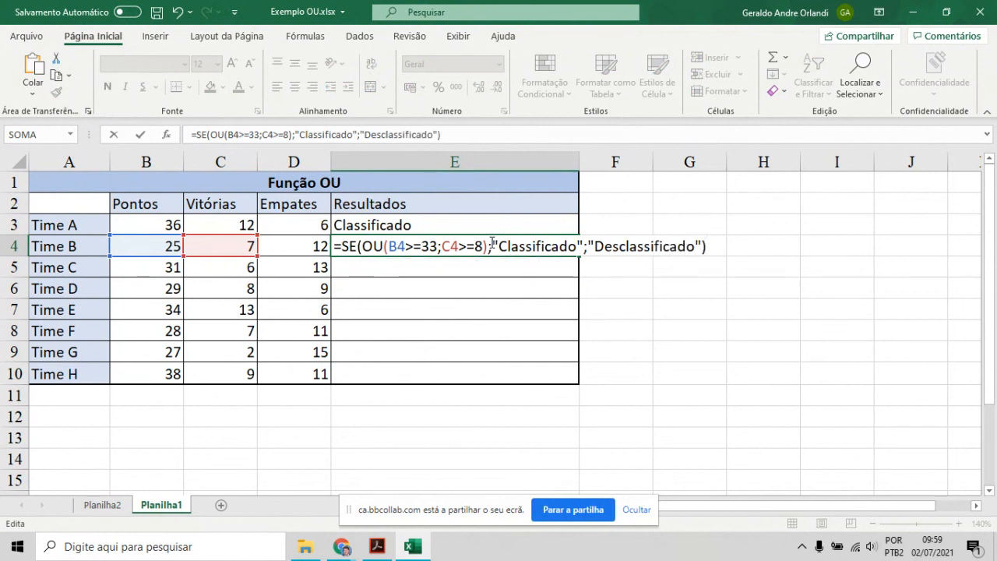
pyautogui.press('Return')
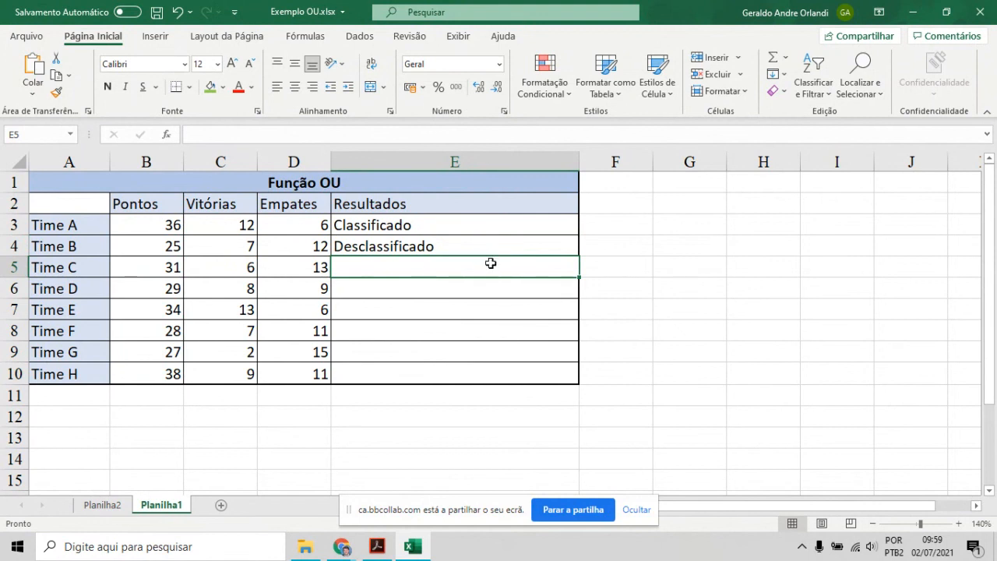
# - Enter the formula =OU(B5>=33;C5>=8) in E5 to test Time C's points and wins
pyautogui.doubleClick(491, 263)
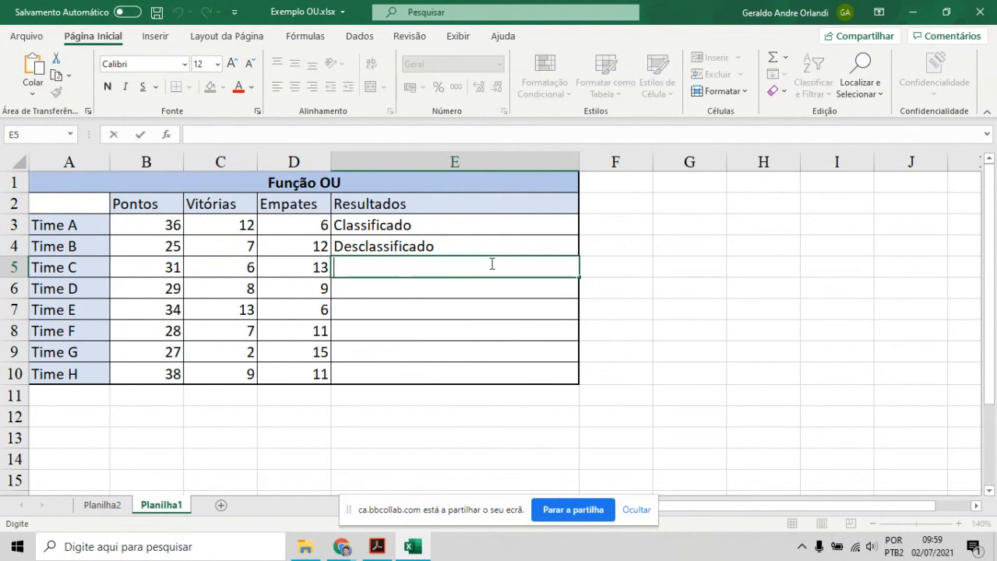
pyautogui.write('ou')
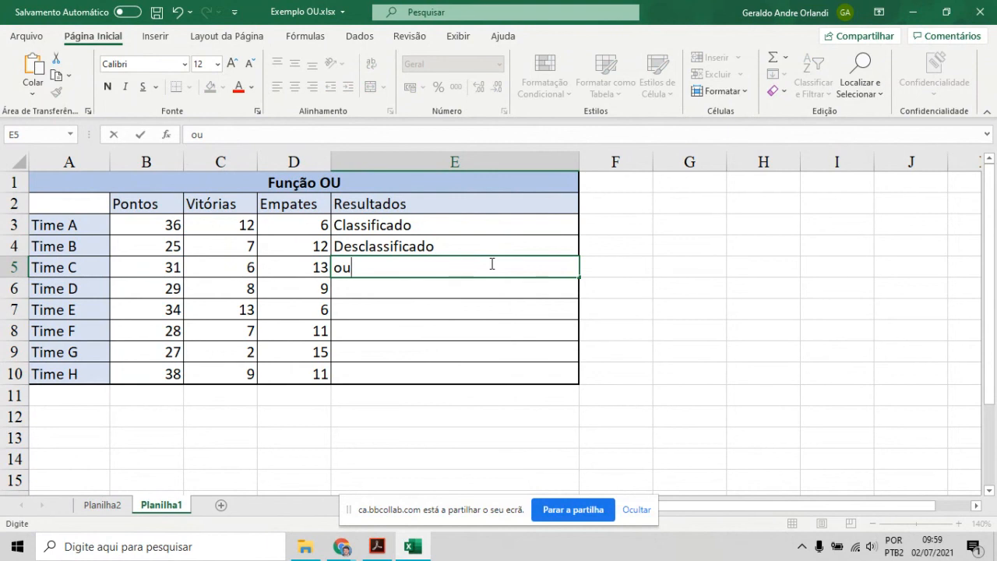
pyautogui.press('BackSpace')
pyautogui.press('BackSpace')
pyautogui.write('=ou')
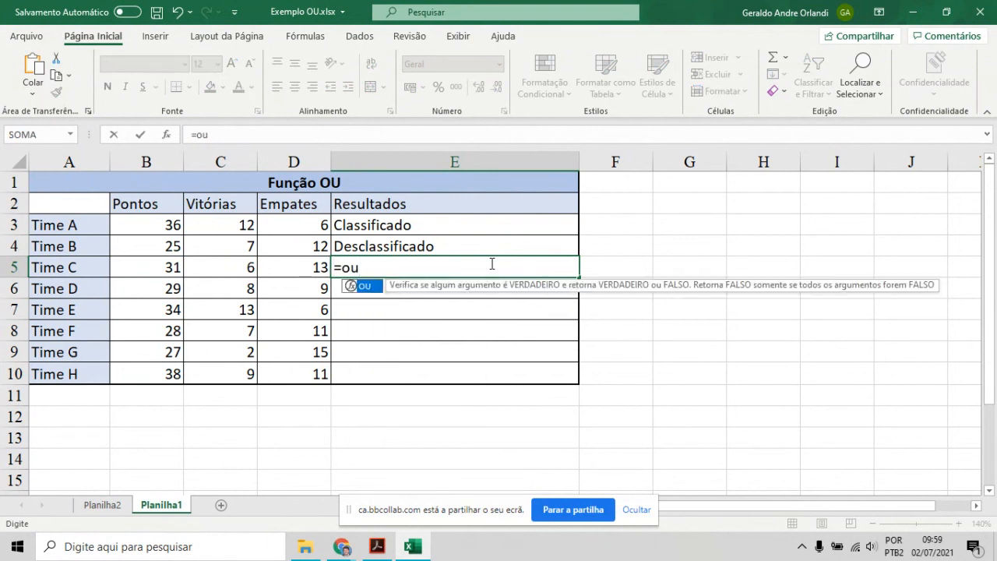
pyautogui.doubleClick(358, 287)
pyautogui.click(162, 268)
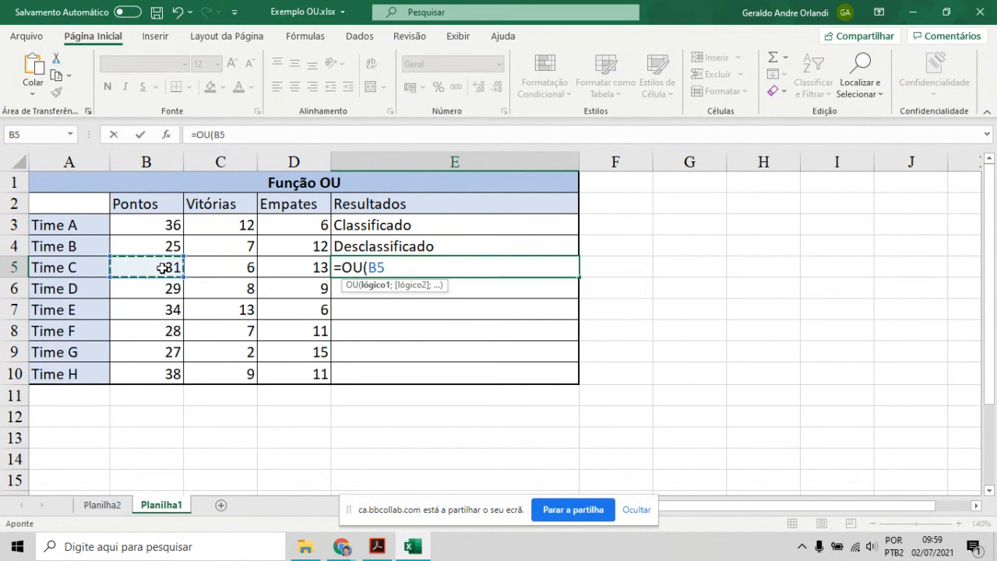
pyautogui.write('>=33')
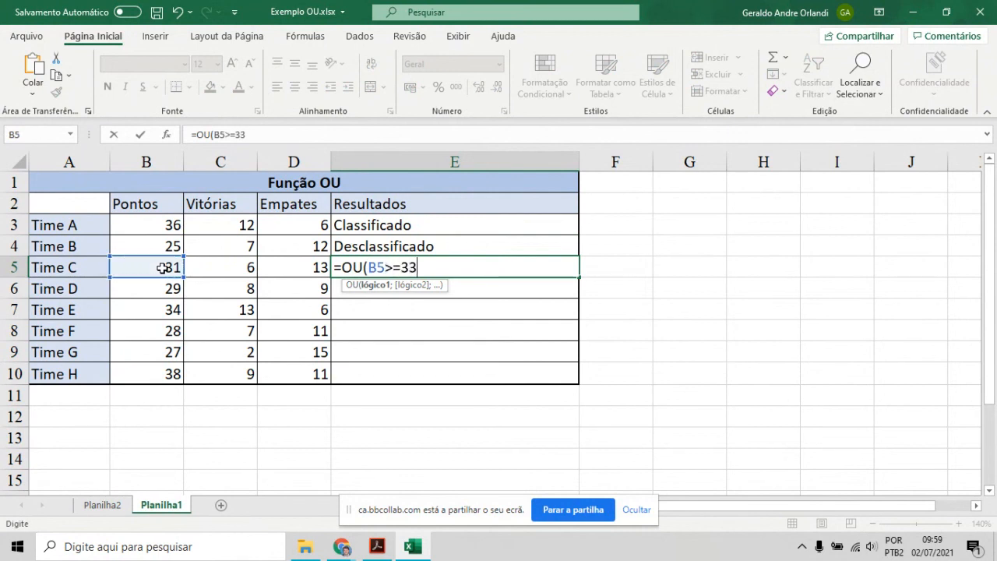
pyautogui.write(';')
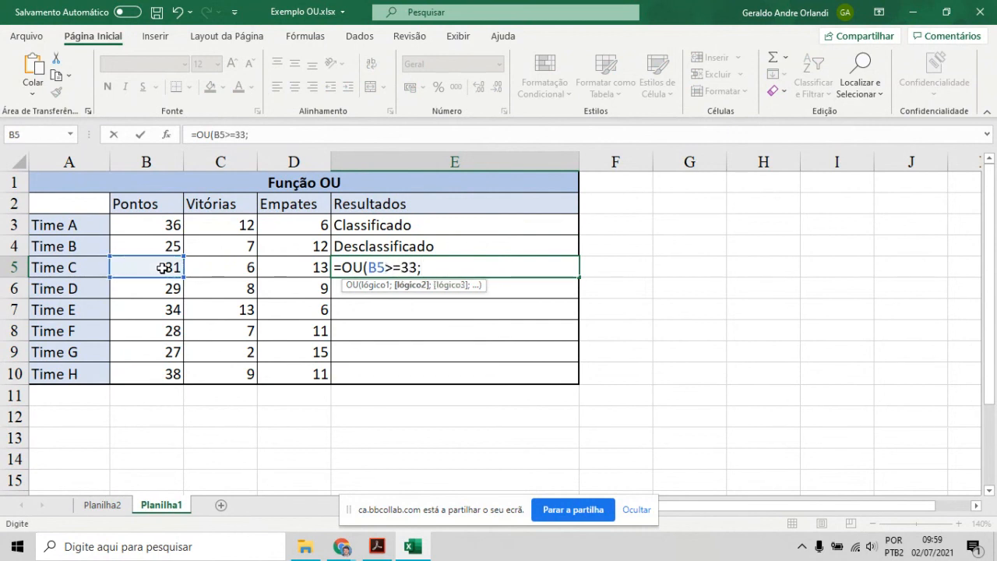
pyautogui.click(214, 263)
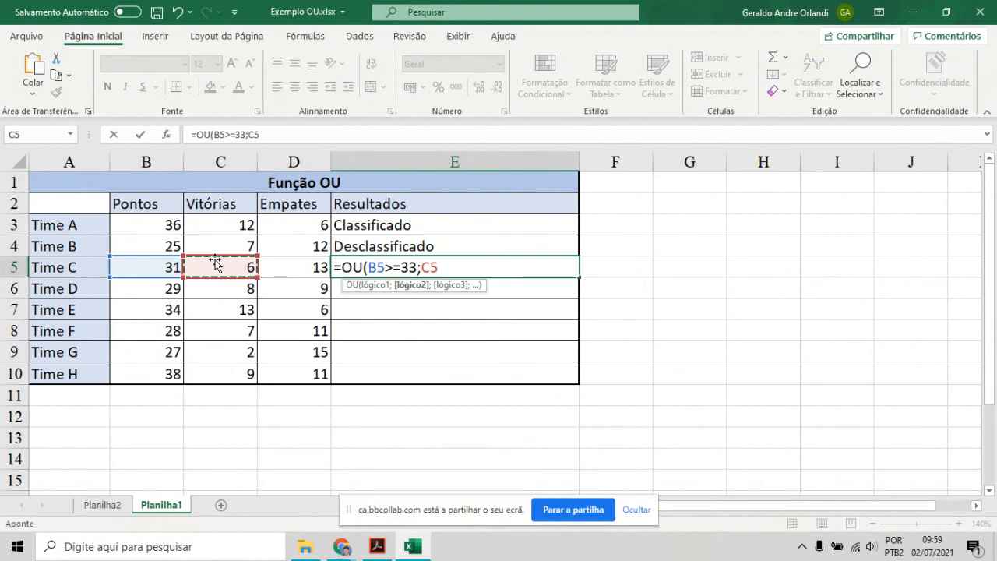
pyautogui.write('>=')
pyautogui.write('8)')
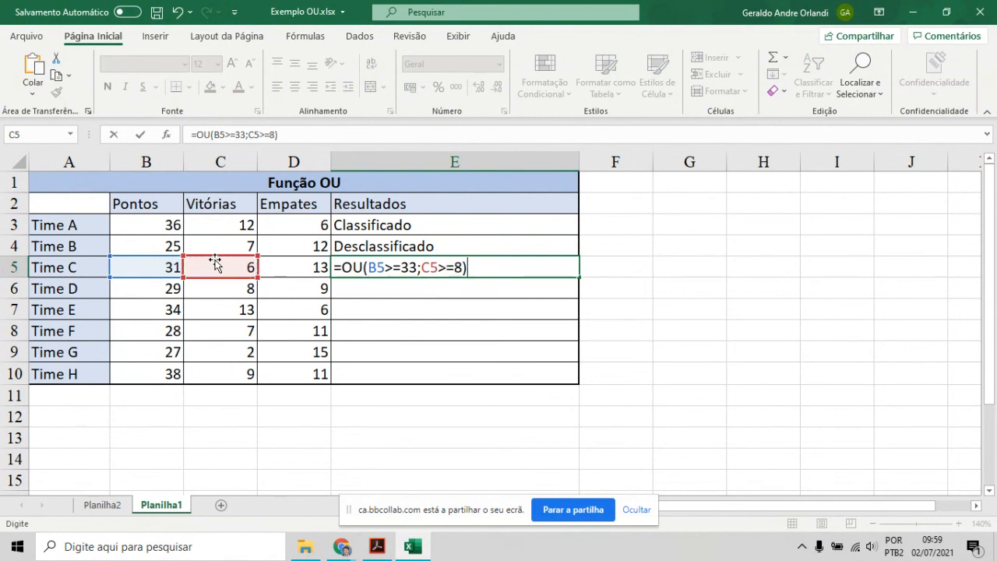
pyautogui.press('Return')
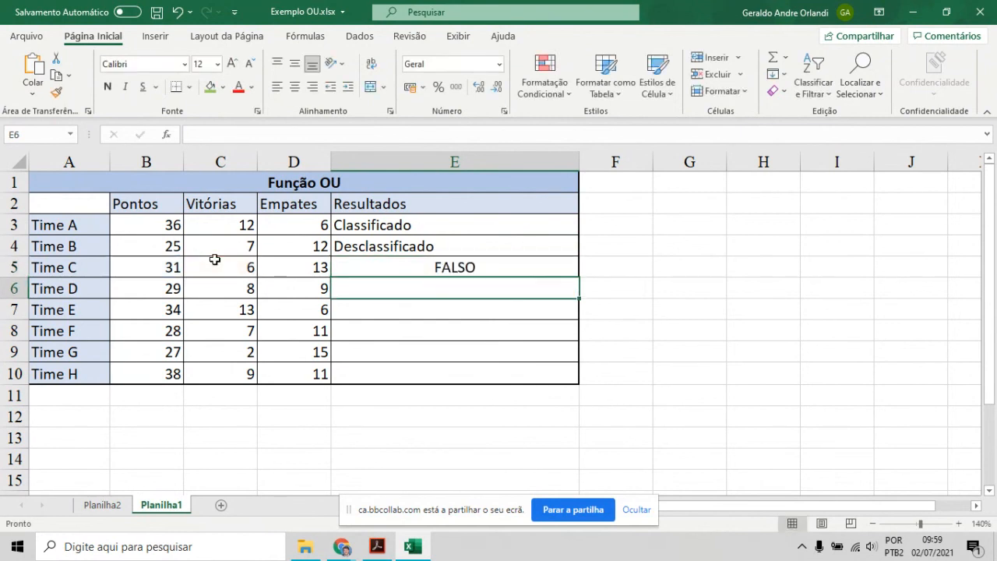
# - Wrap E5's OU test in an SE function that returns "Classificado" when true and "Desclassificado" when false
pyautogui.doubleClick(427, 270)
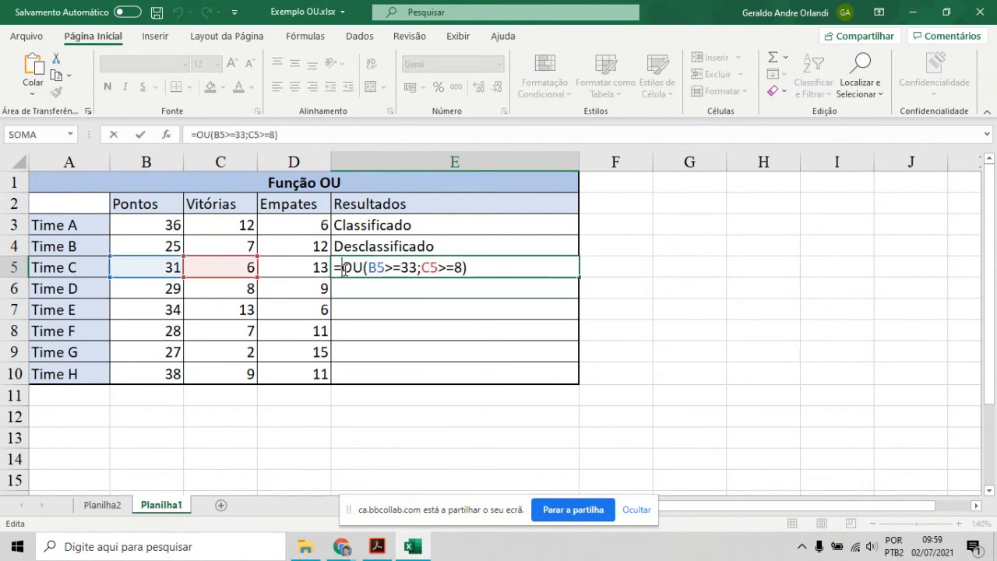
pyautogui.write('Se')
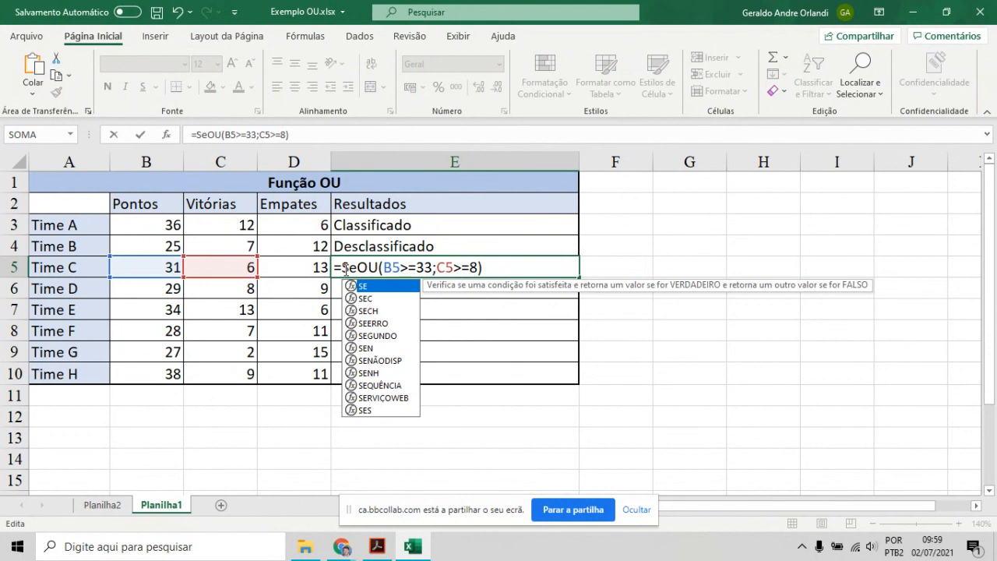
pyautogui.doubleClick(363, 287)
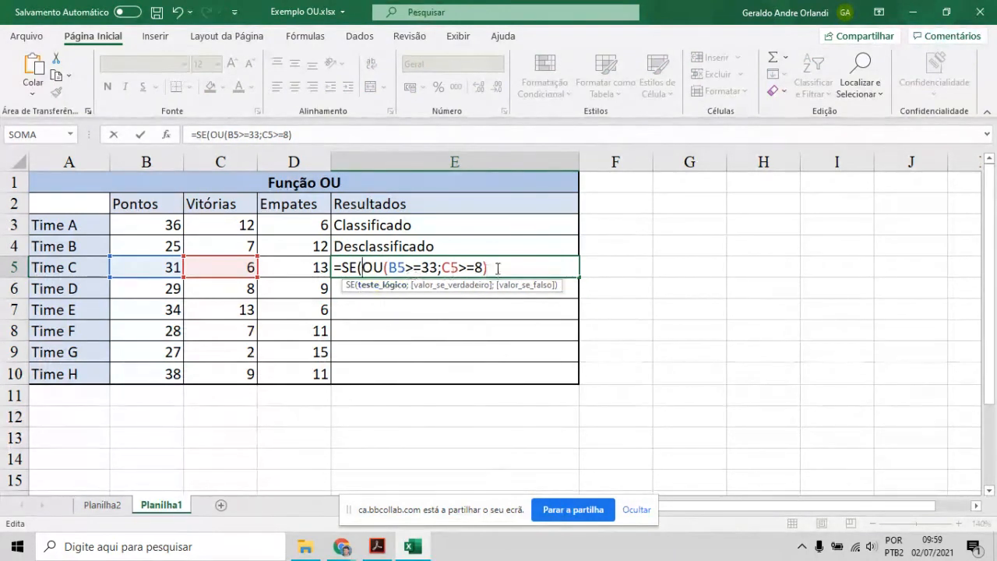
pyautogui.click(497, 268)
pyautogui.write(';')
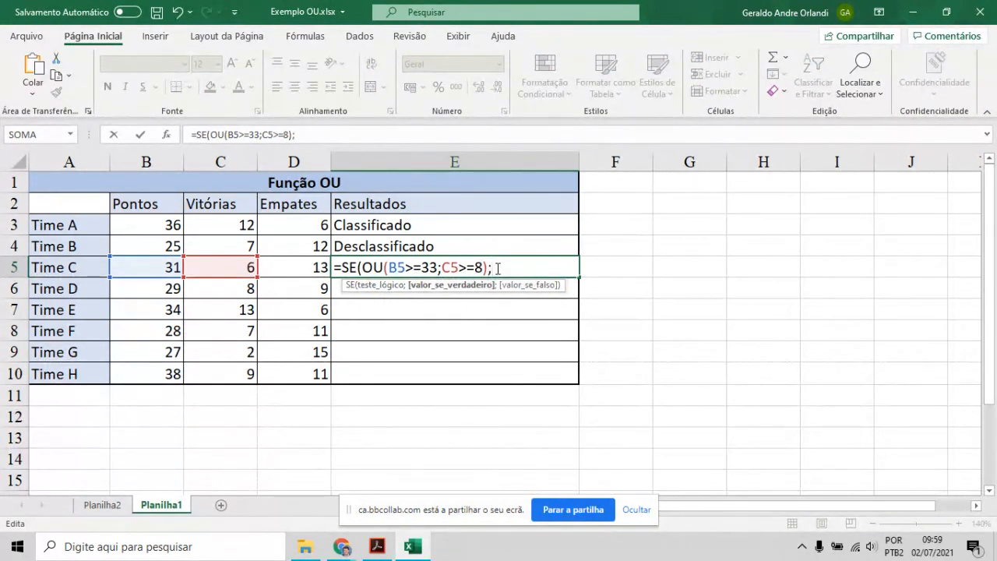
pyautogui.write('"Classificado')
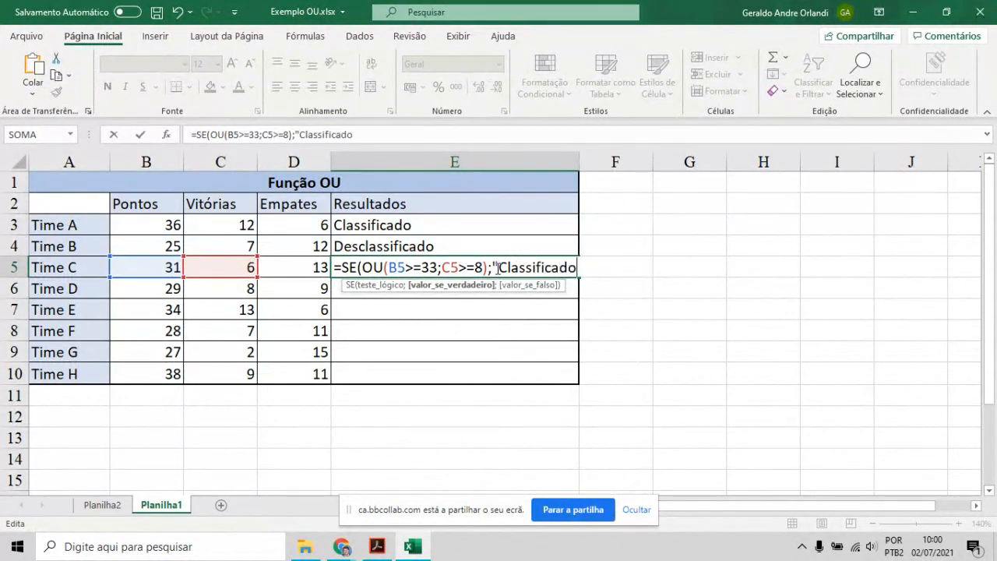
pyautogui.write('";')
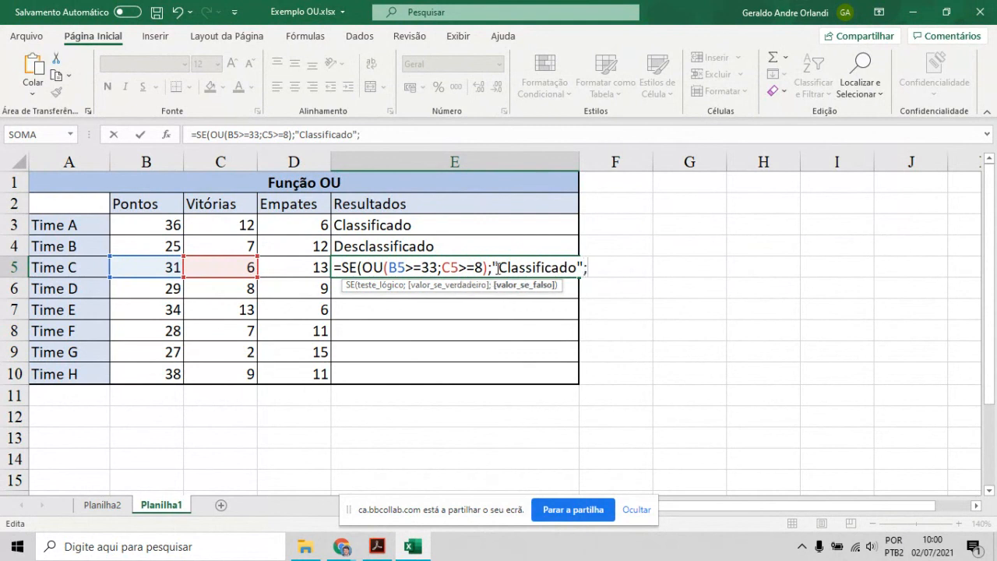
pyautogui.write('"Desclassificado"')
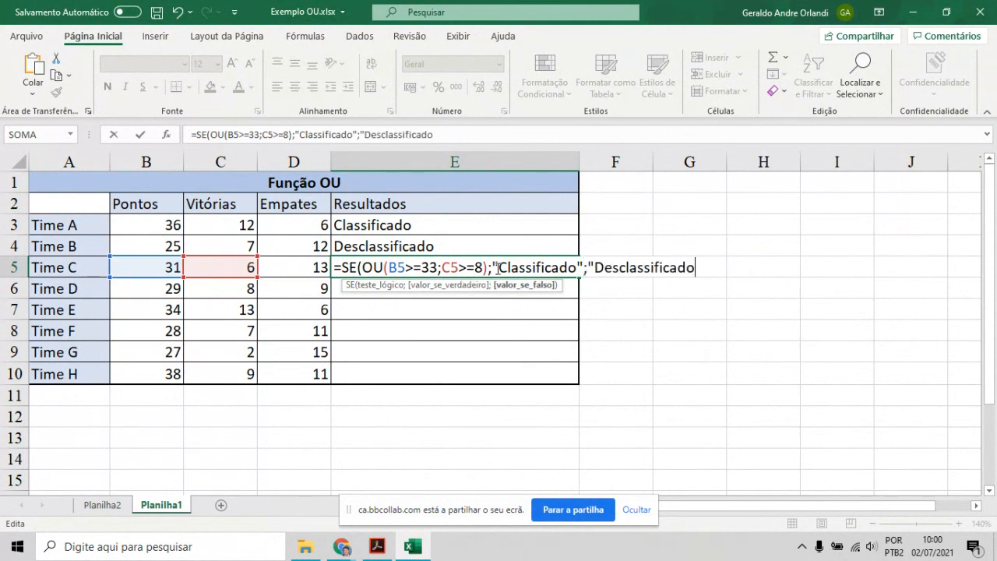
pyautogui.press('Return')
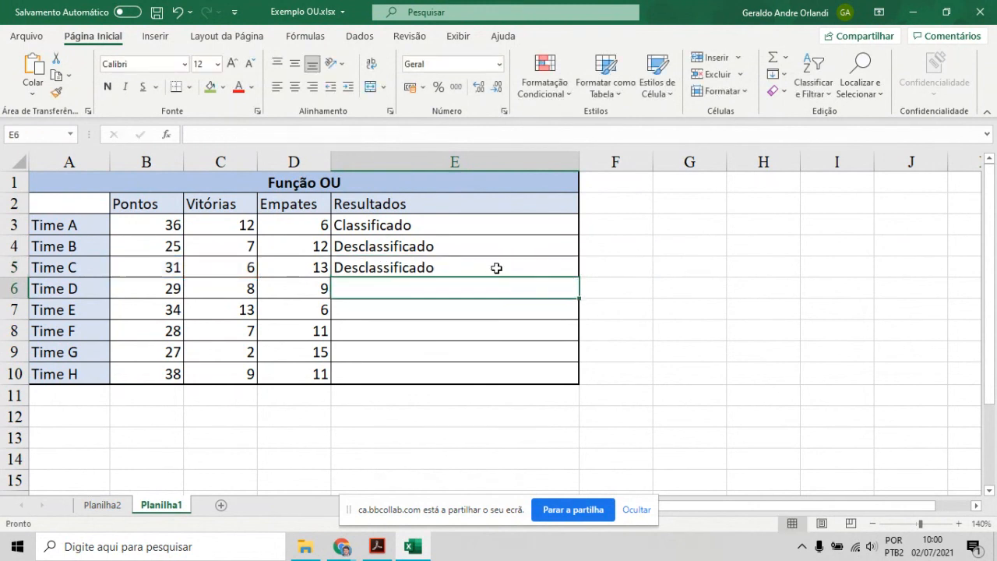
# - Copy the complete SE formula from E5 and send it to the Todos chat of the Blackboard Collaborate session in Chrome
pyautogui.click(496, 268)
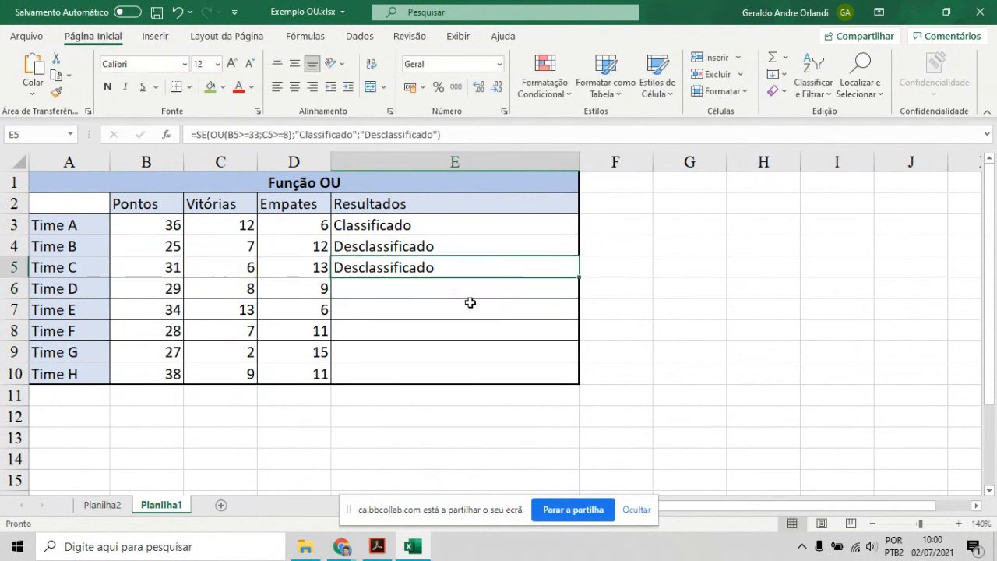
pyautogui.doubleClick(458, 271)
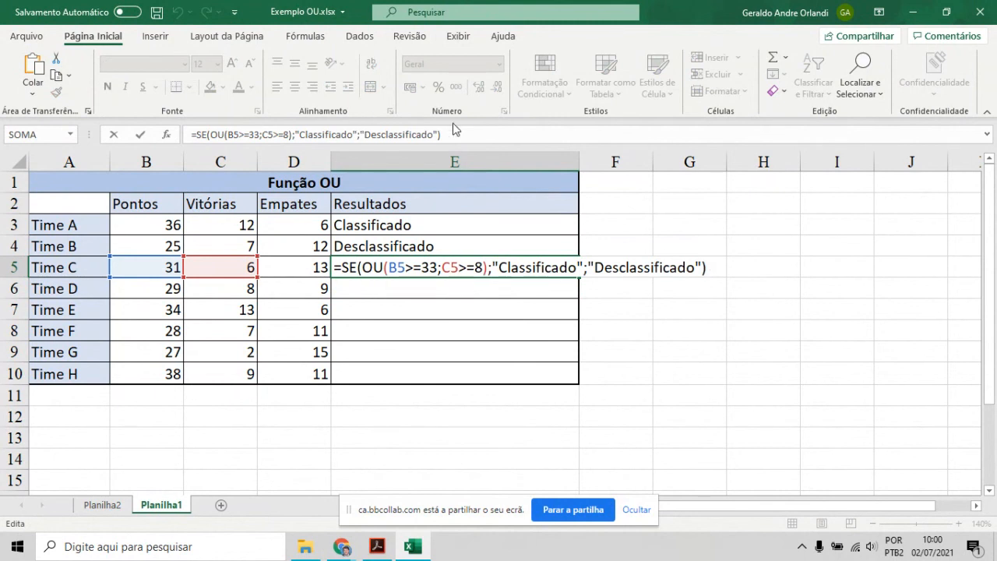
pyautogui.moveTo(443, 134); pyautogui.dragTo(131, 123)
pyautogui.hotkey('ctrl', 'c')
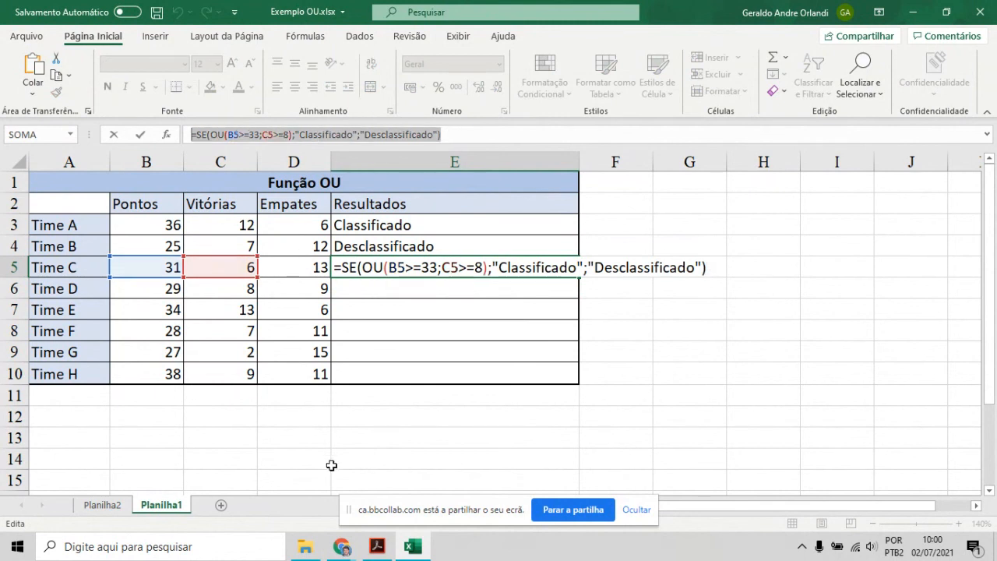
pyautogui.click(342, 550)
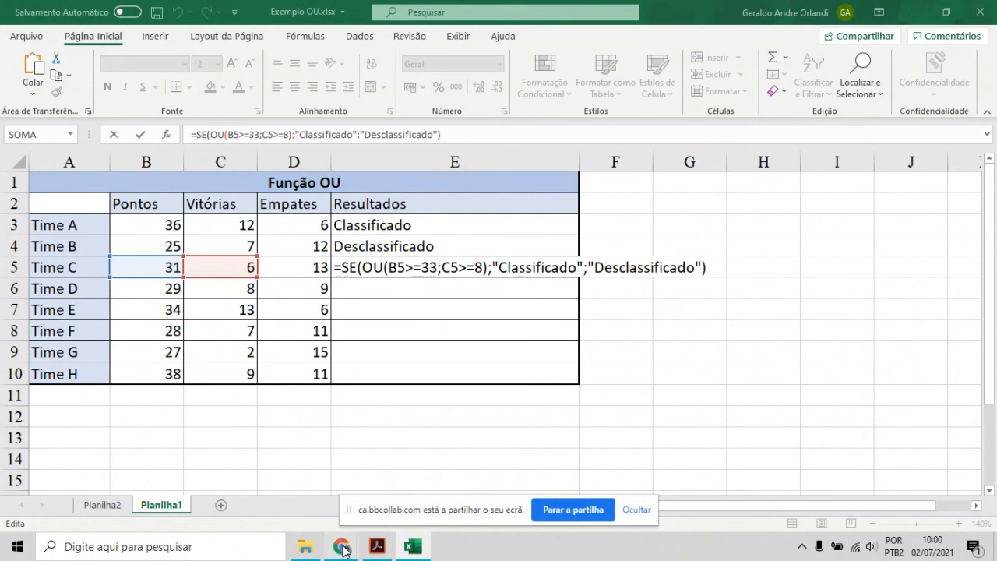
pyautogui.click(195, 511)
pyautogui.click(818, 437)
pyautogui.hotkey('ctrl', 'v')
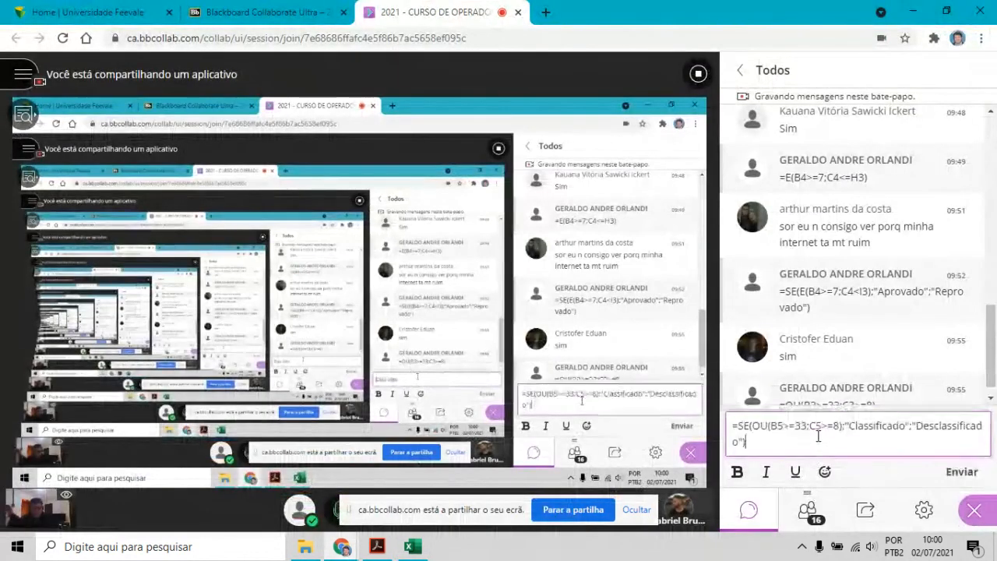
pyautogui.press('Return')
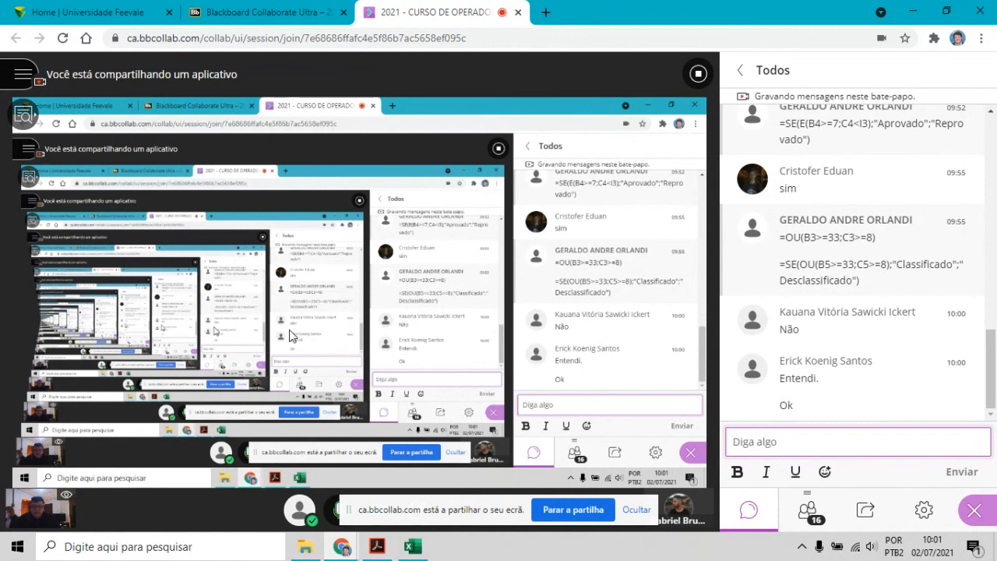
# - Open the Collaborate session options that contain the recording control
pyautogui.click(24, 78)
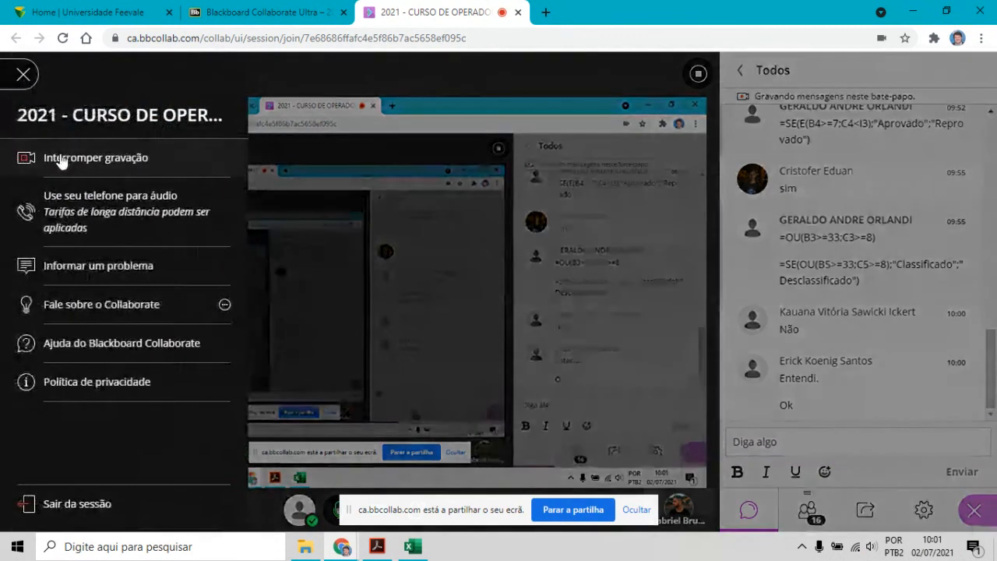